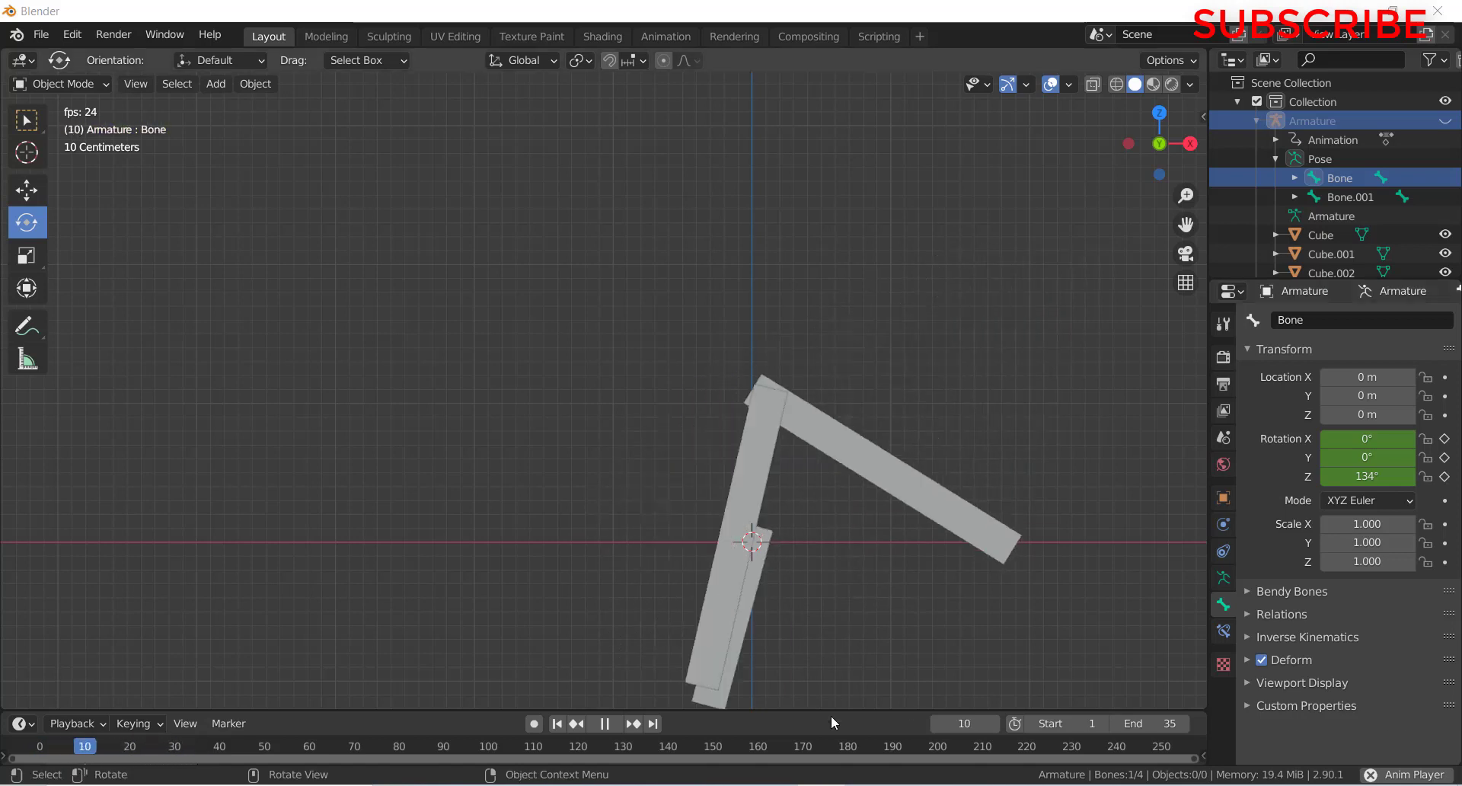
- Pause the four-bar linkage animation so it rests at frame 6
left_click(615, 724)
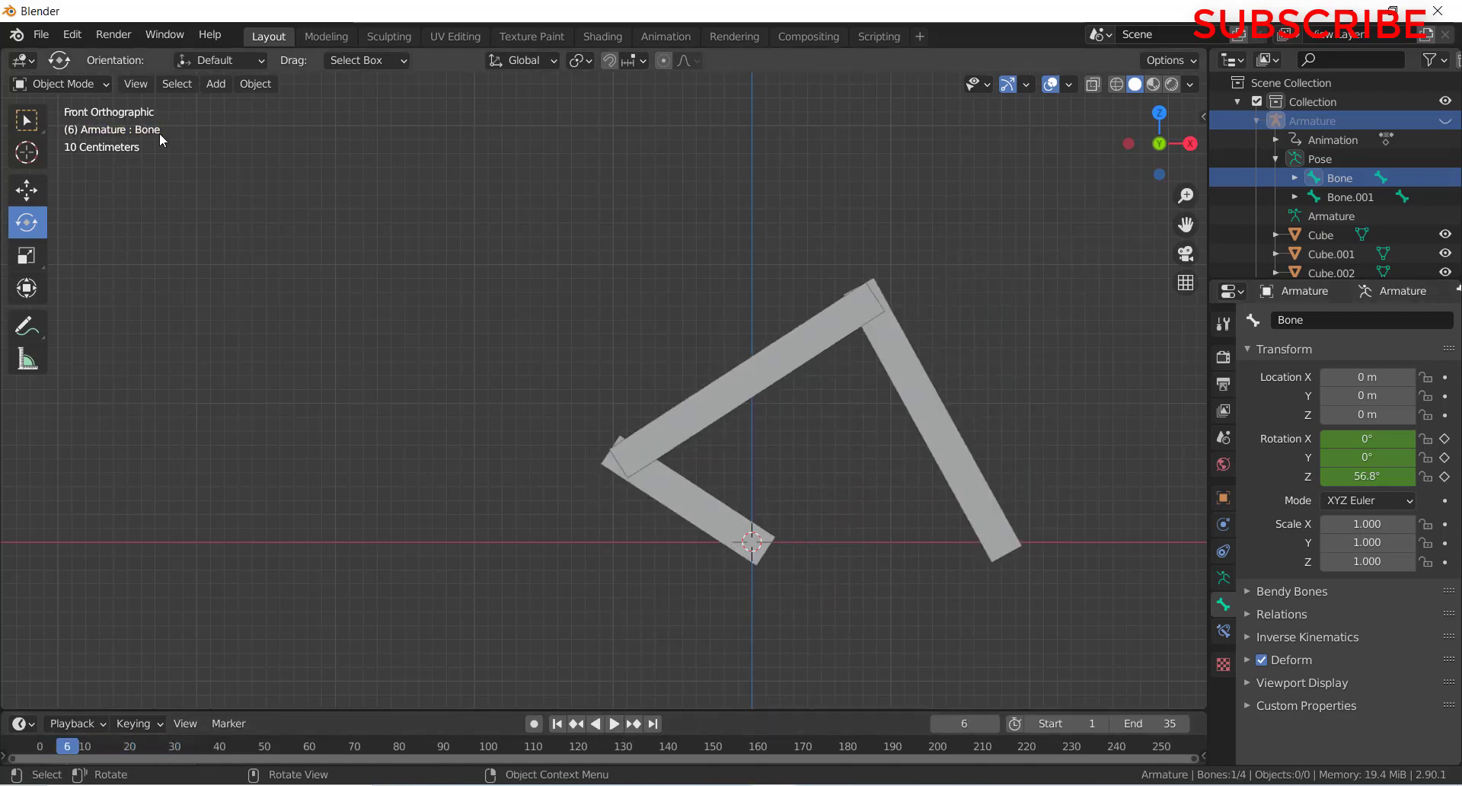
- Start a new General file, discarding the old scene's unsaved changes
left_click(42, 38)
mouse_move(60, 66)
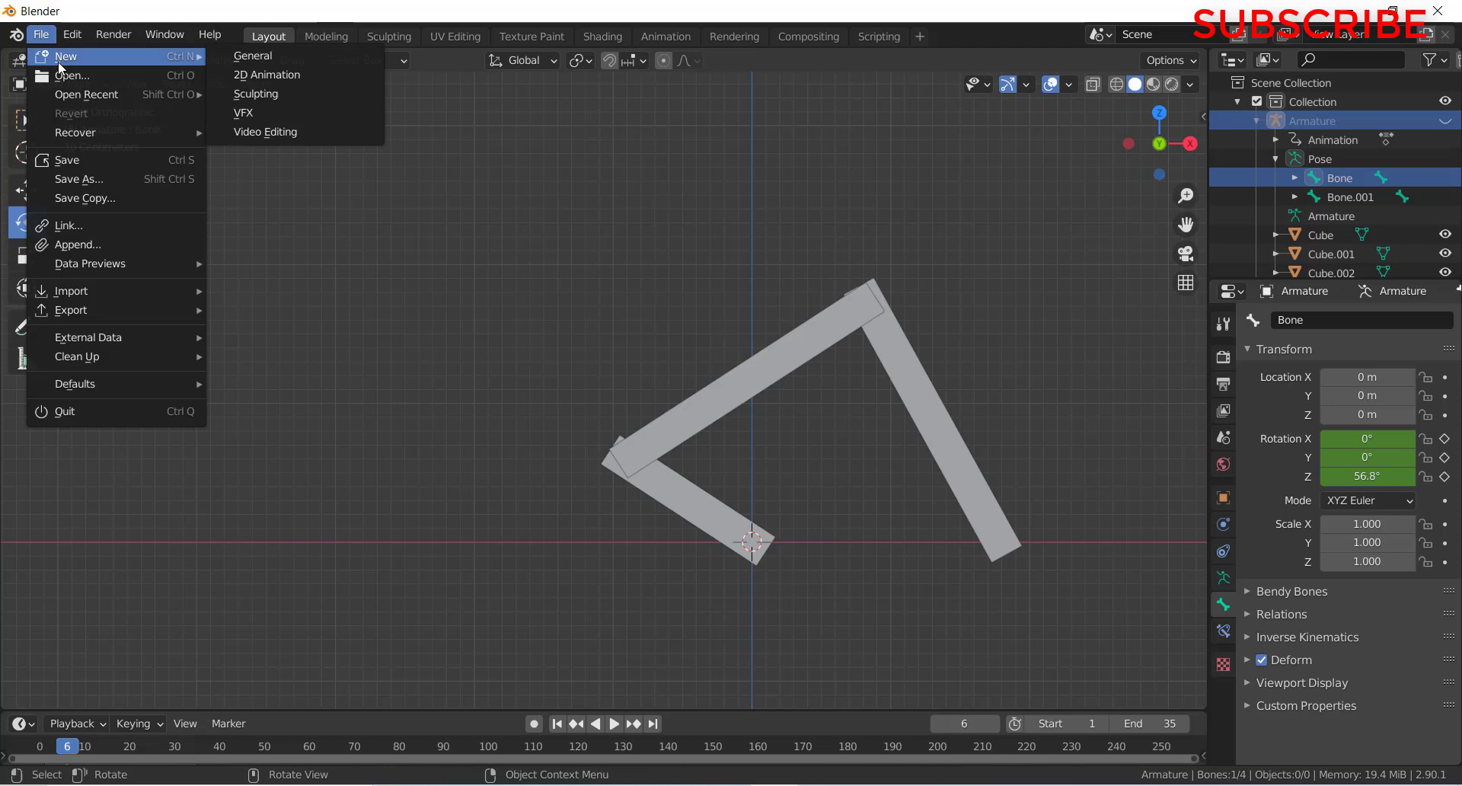
left_click(277, 55)
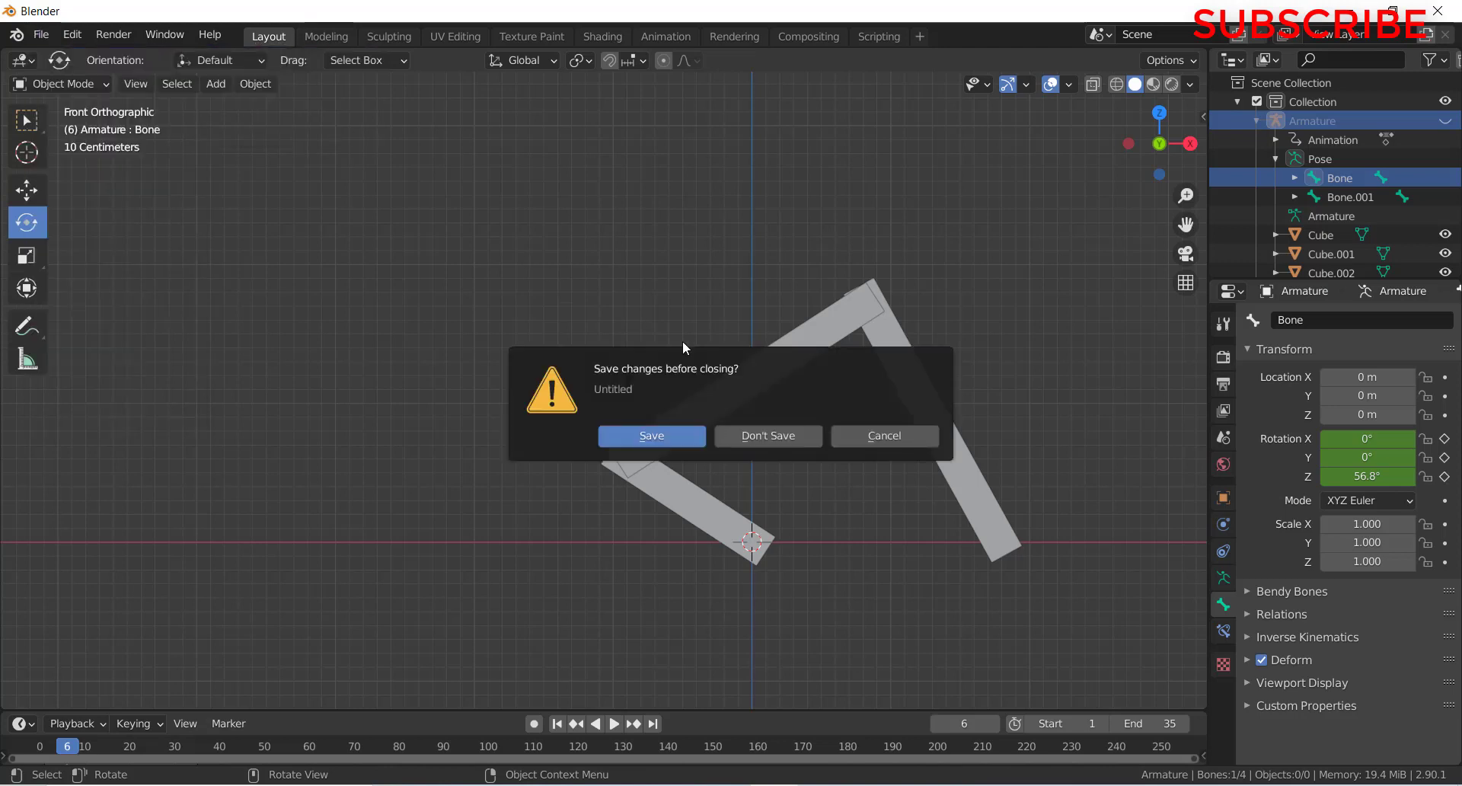
left_click(757, 432)
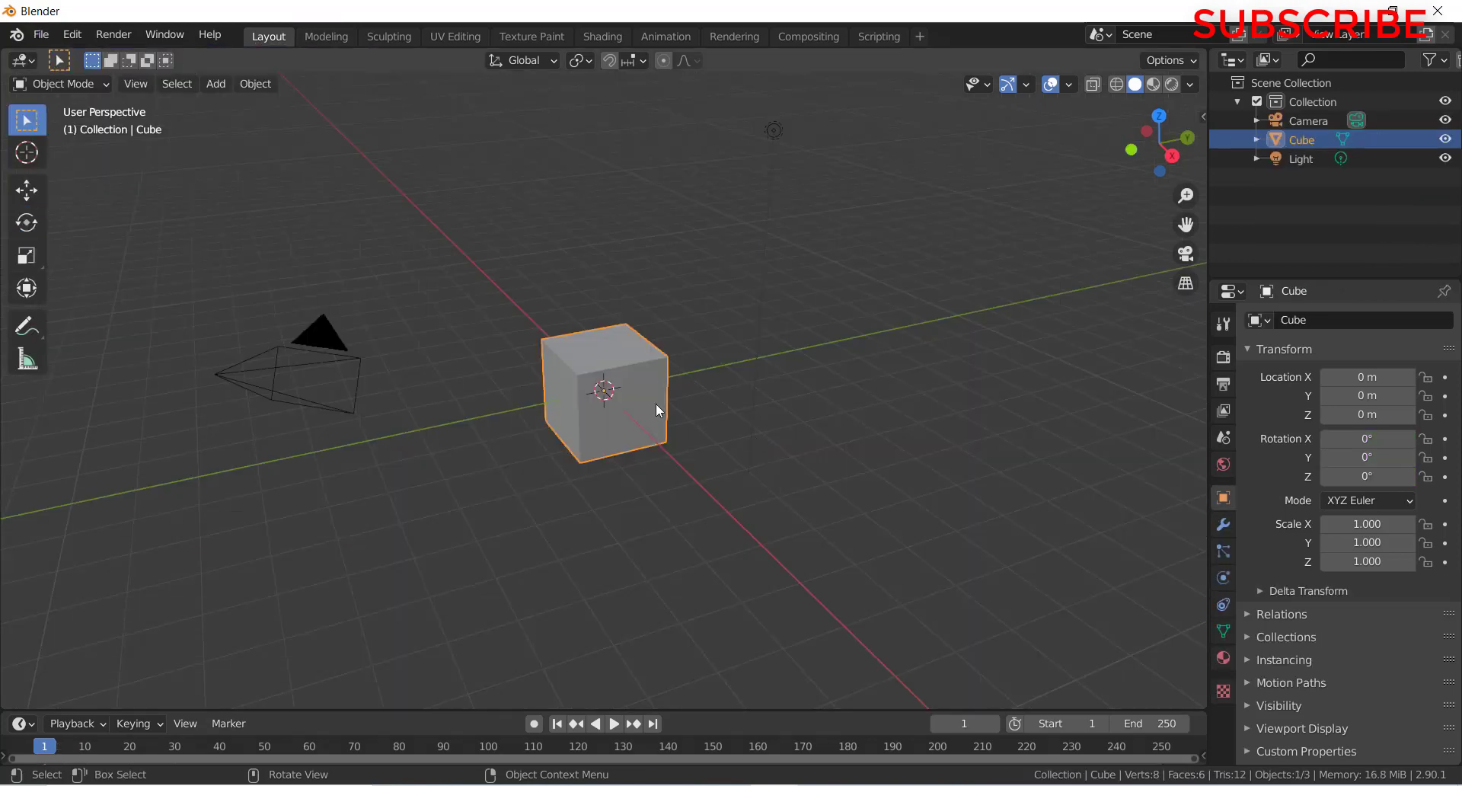
- Switch to Right view and delete the default cube
key("KP_3")
key("x")
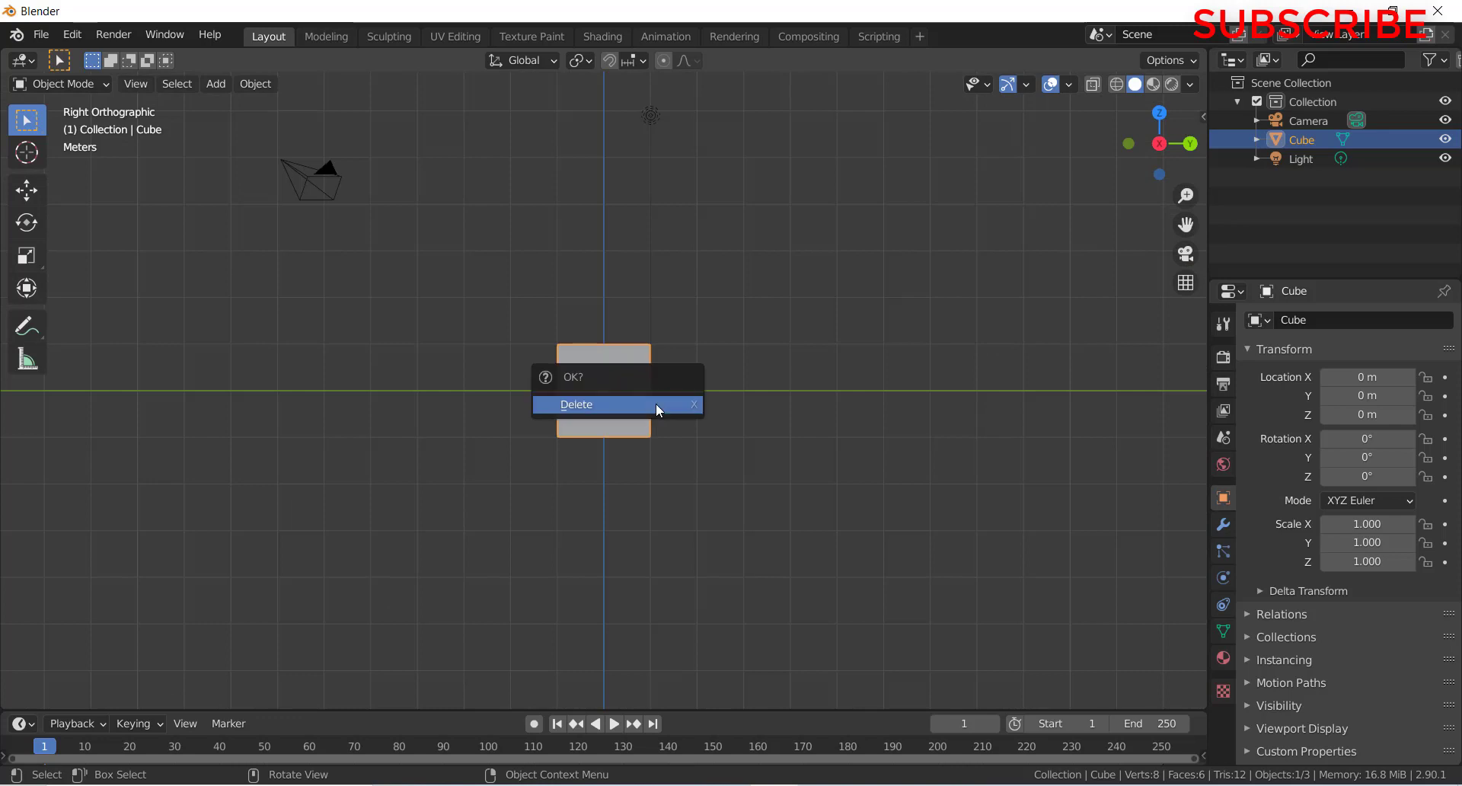
left_click(656, 403)
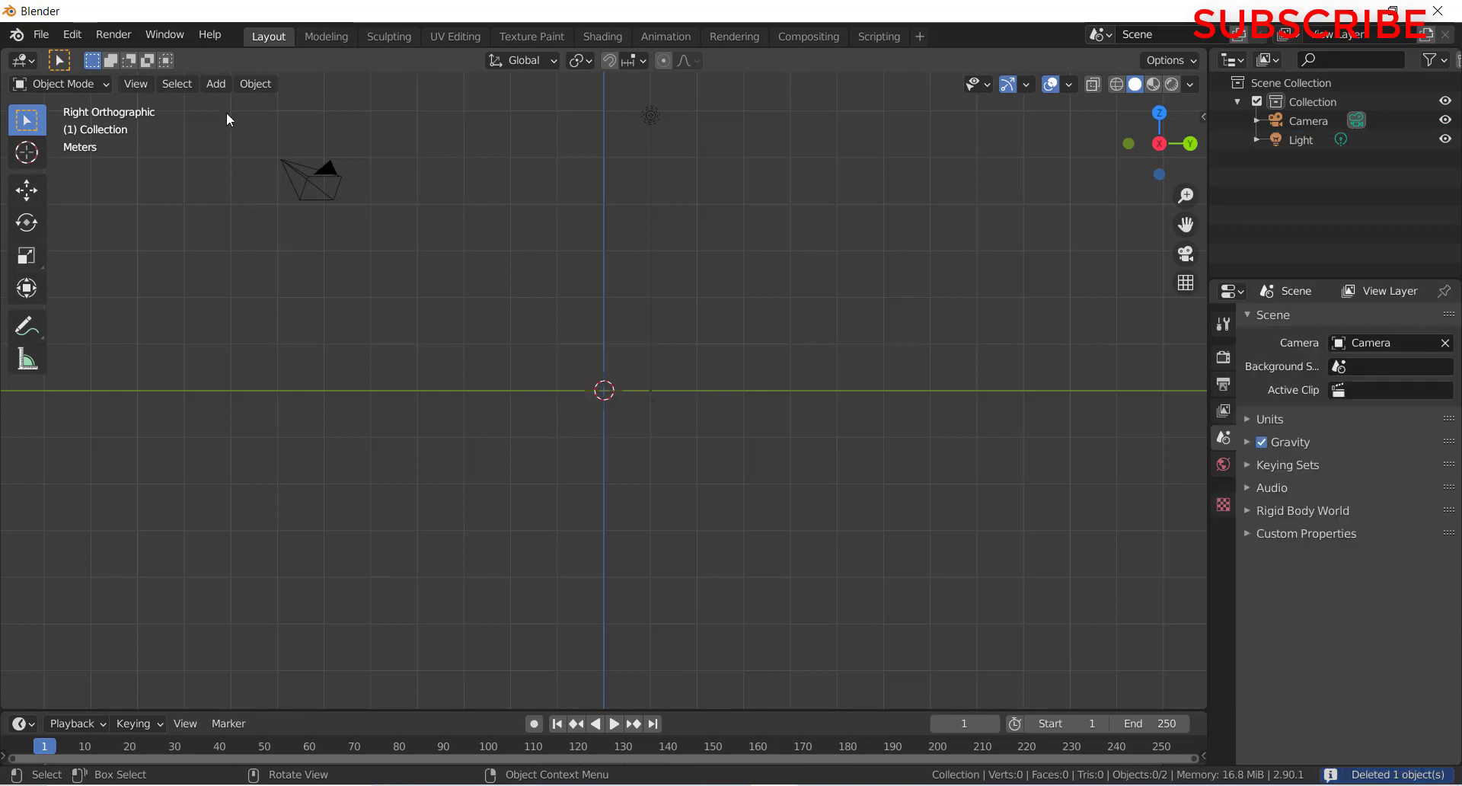
- Add an armature at the origin, isolate it in Local view, and frame the bone left of centre
left_click(217, 85)
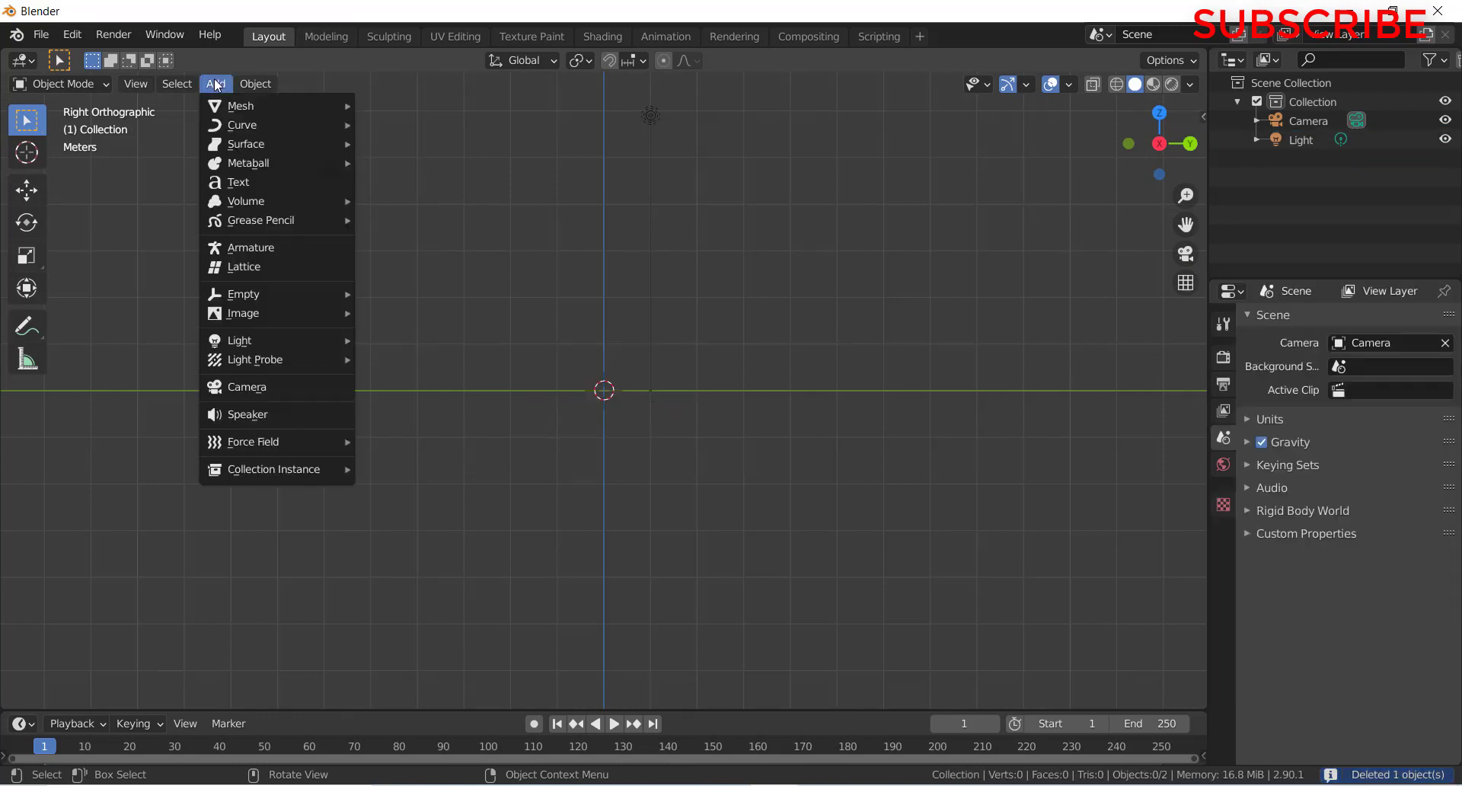
left_click(268, 249)
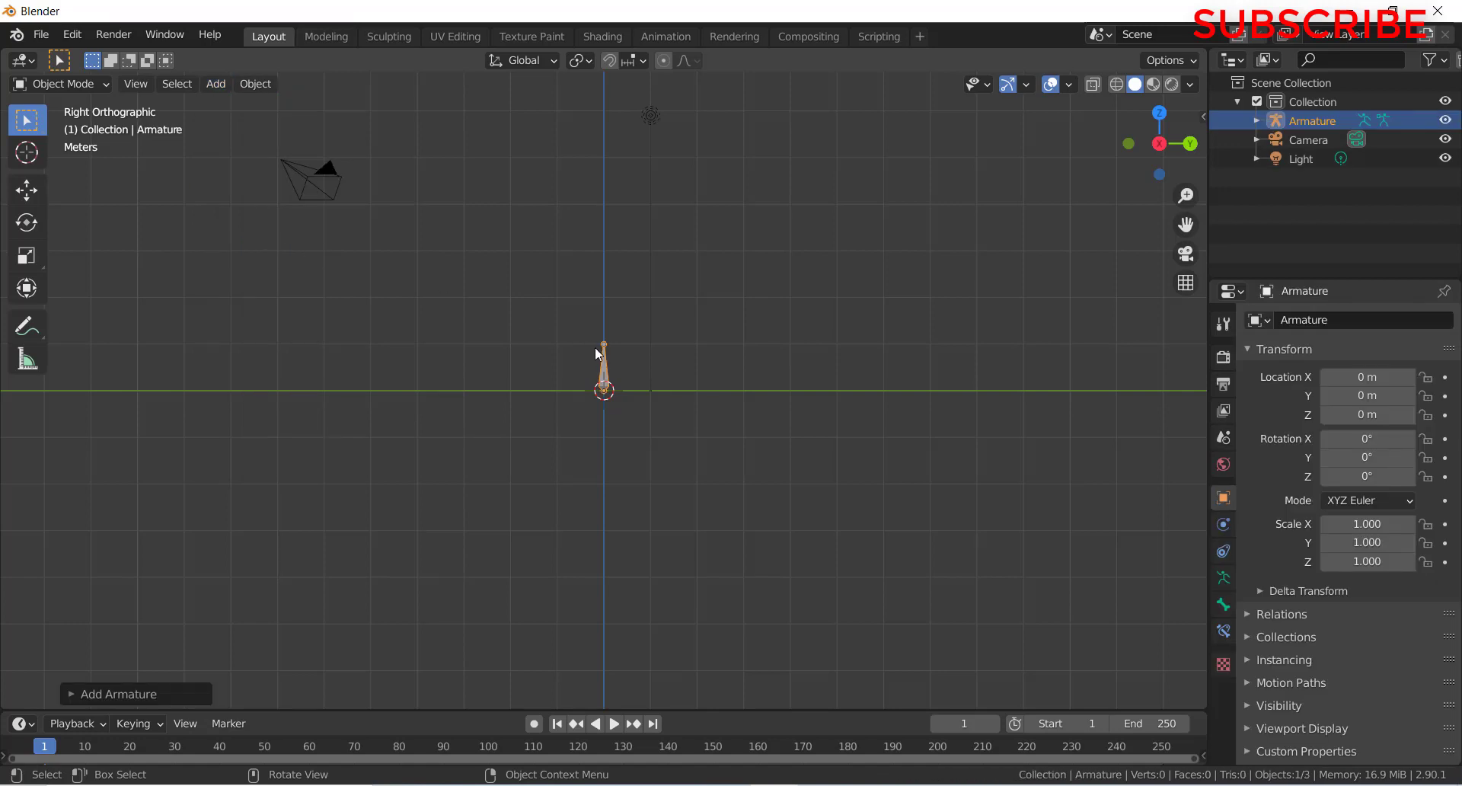
key("KP_Divide")
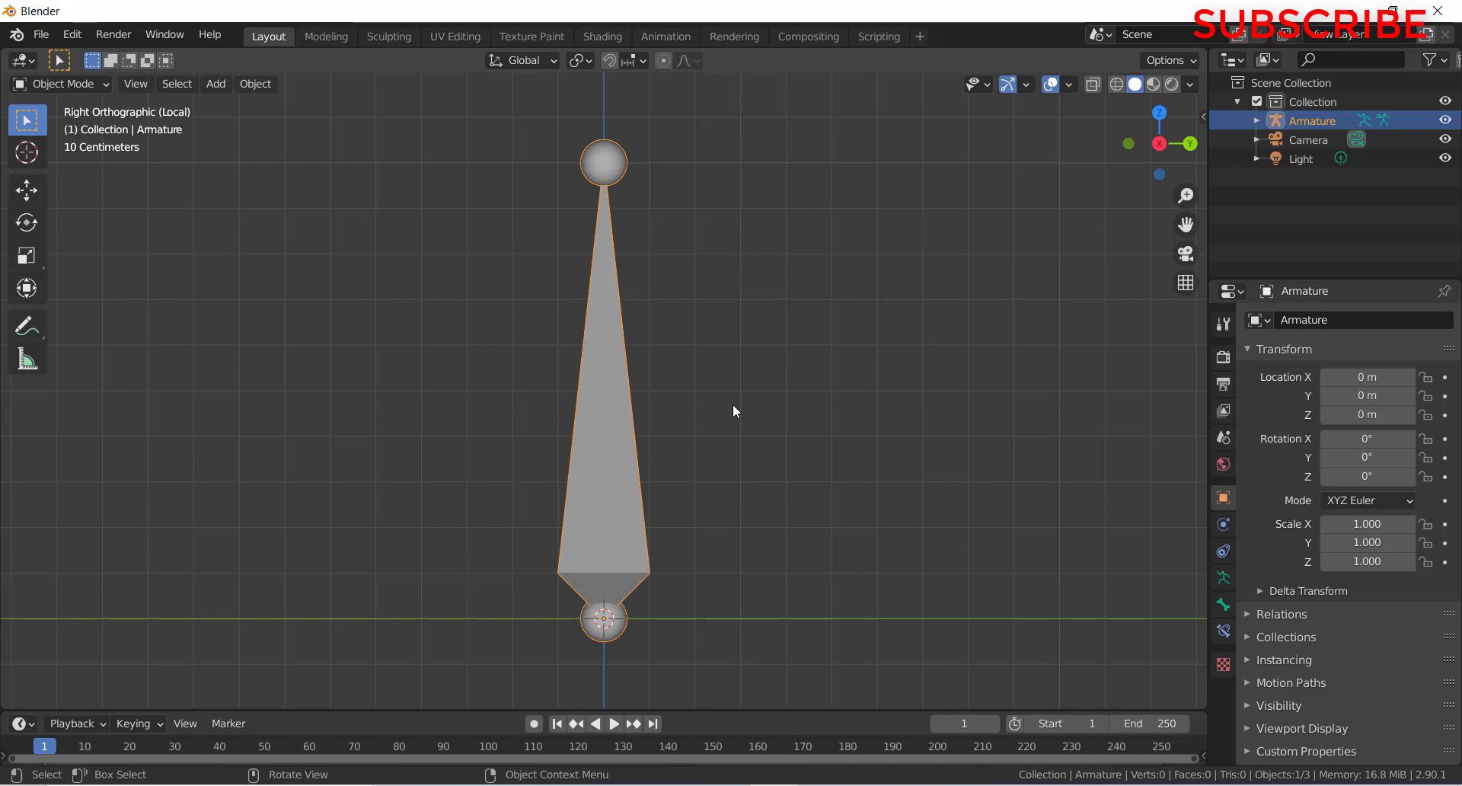
scroll(734, 411, "down", 4)
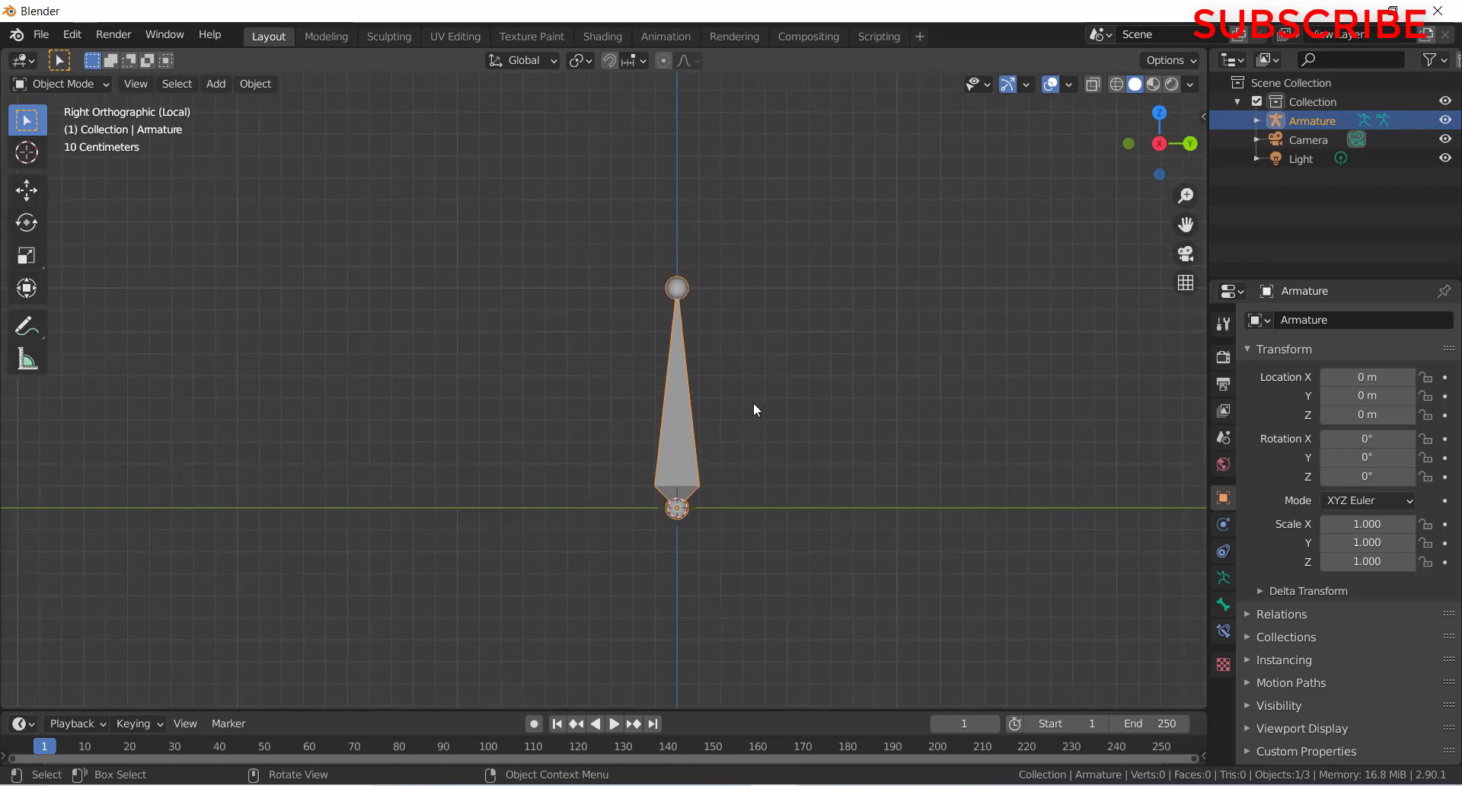
middle_click_drag(756, 399, 486, 400, "shift")
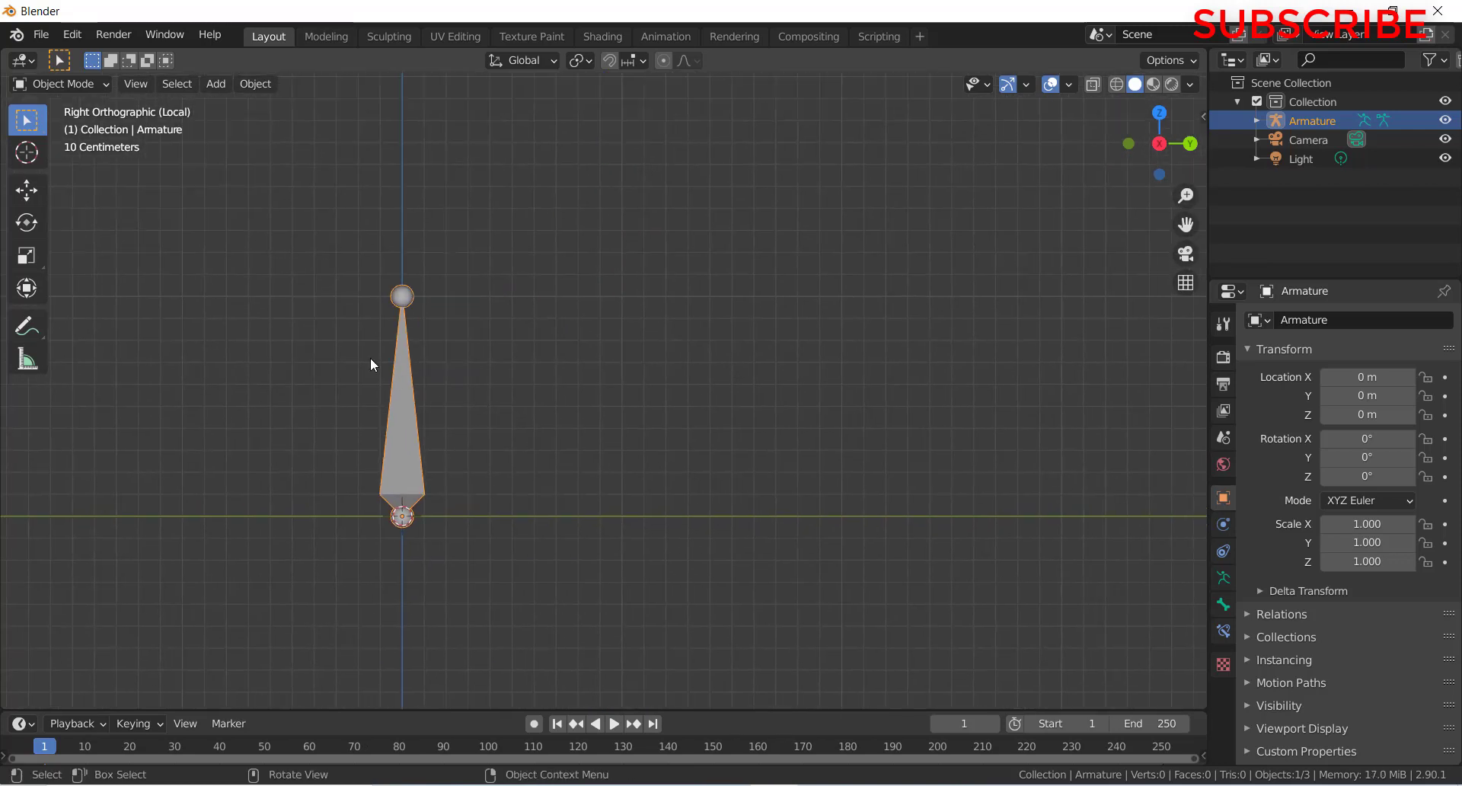
- In Edit Mode, duplicate the bone and move the copy to the right along Y
left_click(61, 85)
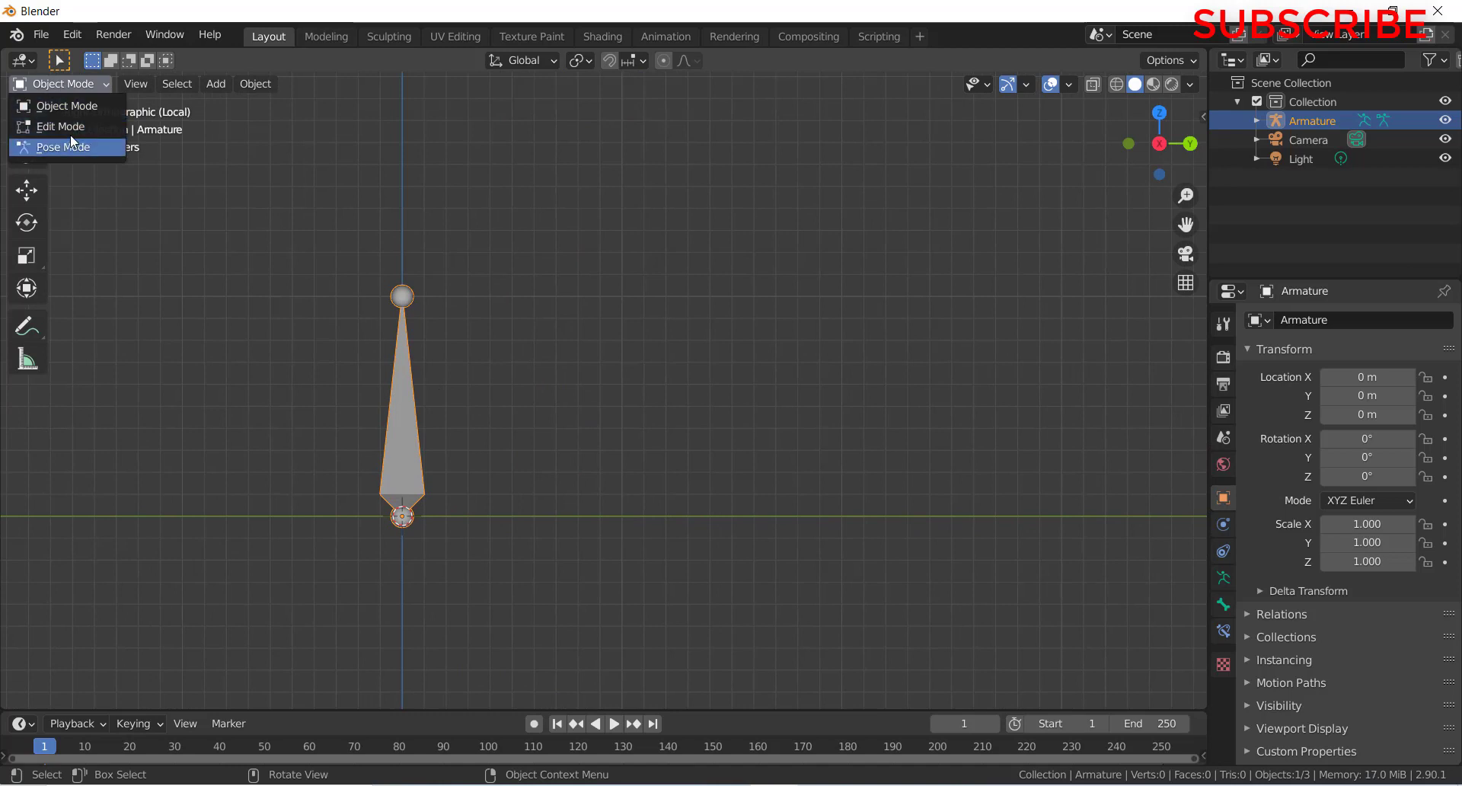
left_click(71, 127)
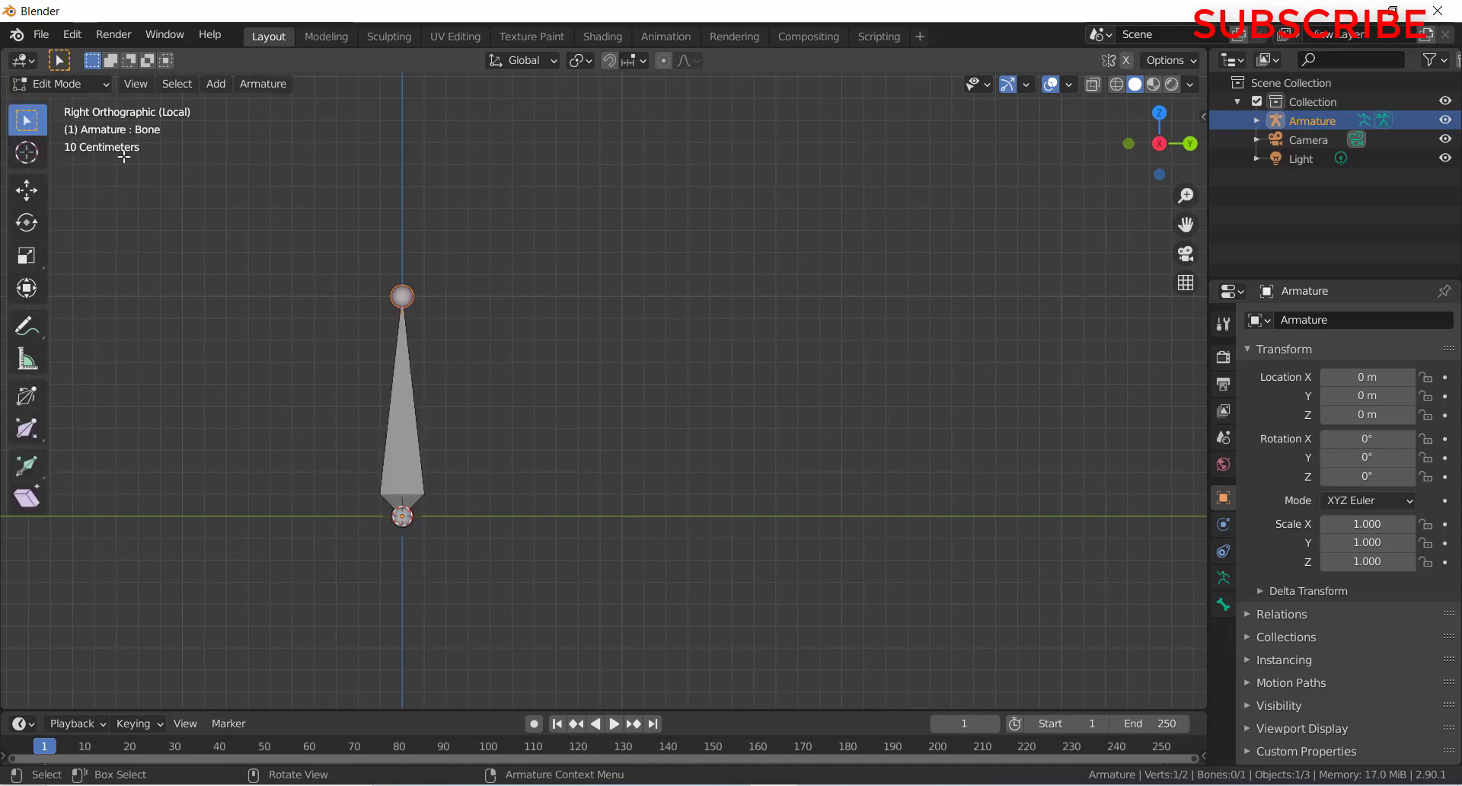
left_click(401, 395)
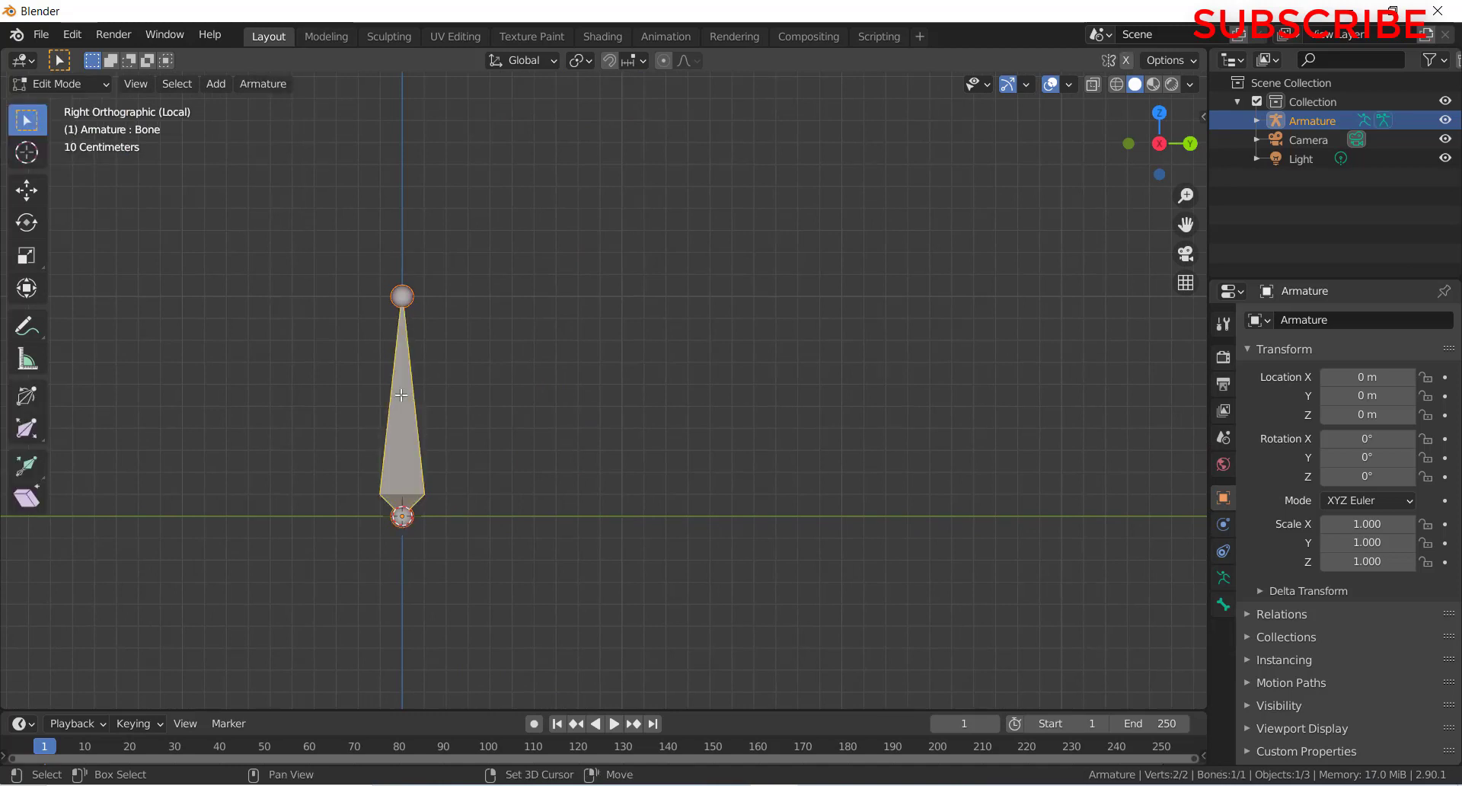
key("shift+d")
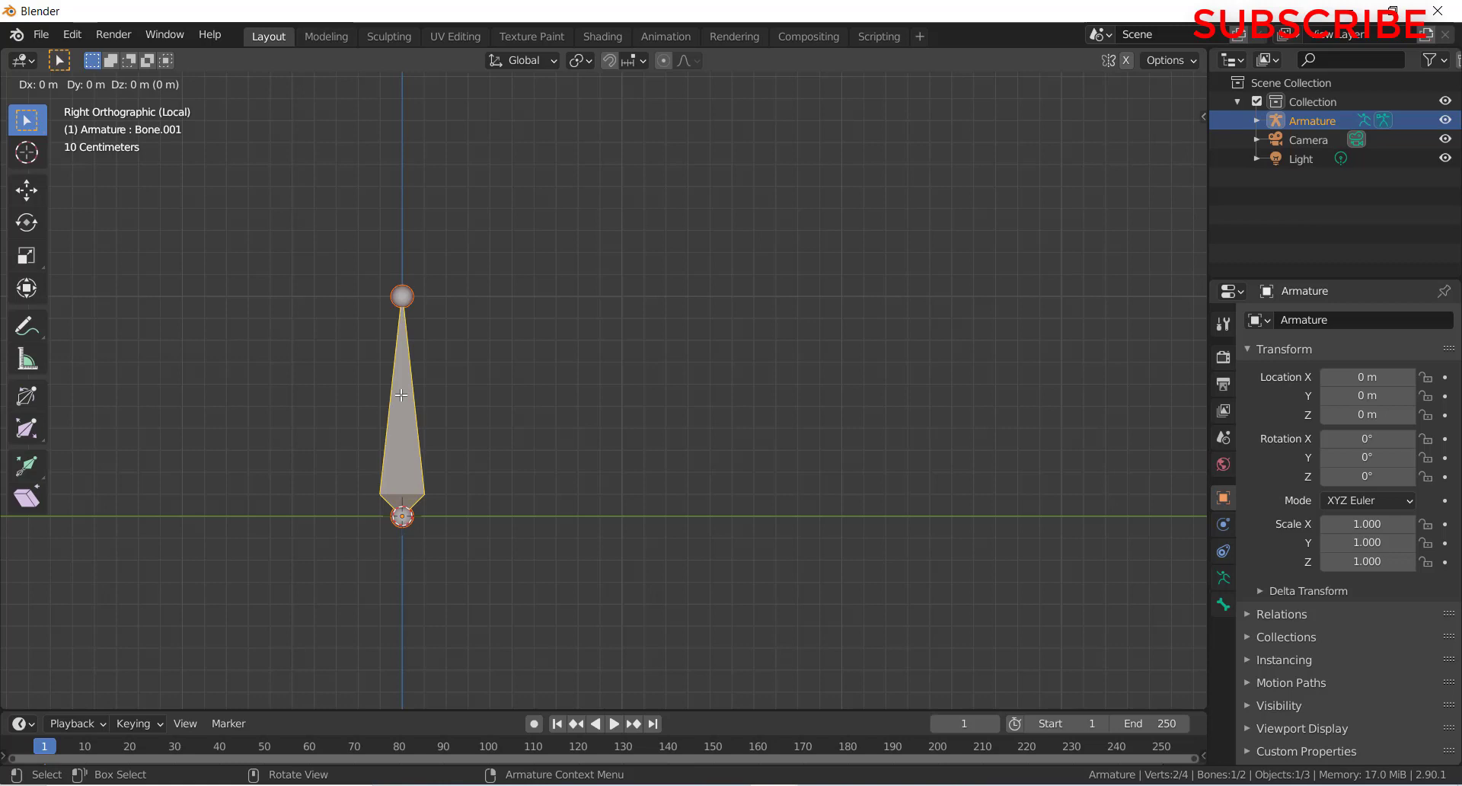
key("y")
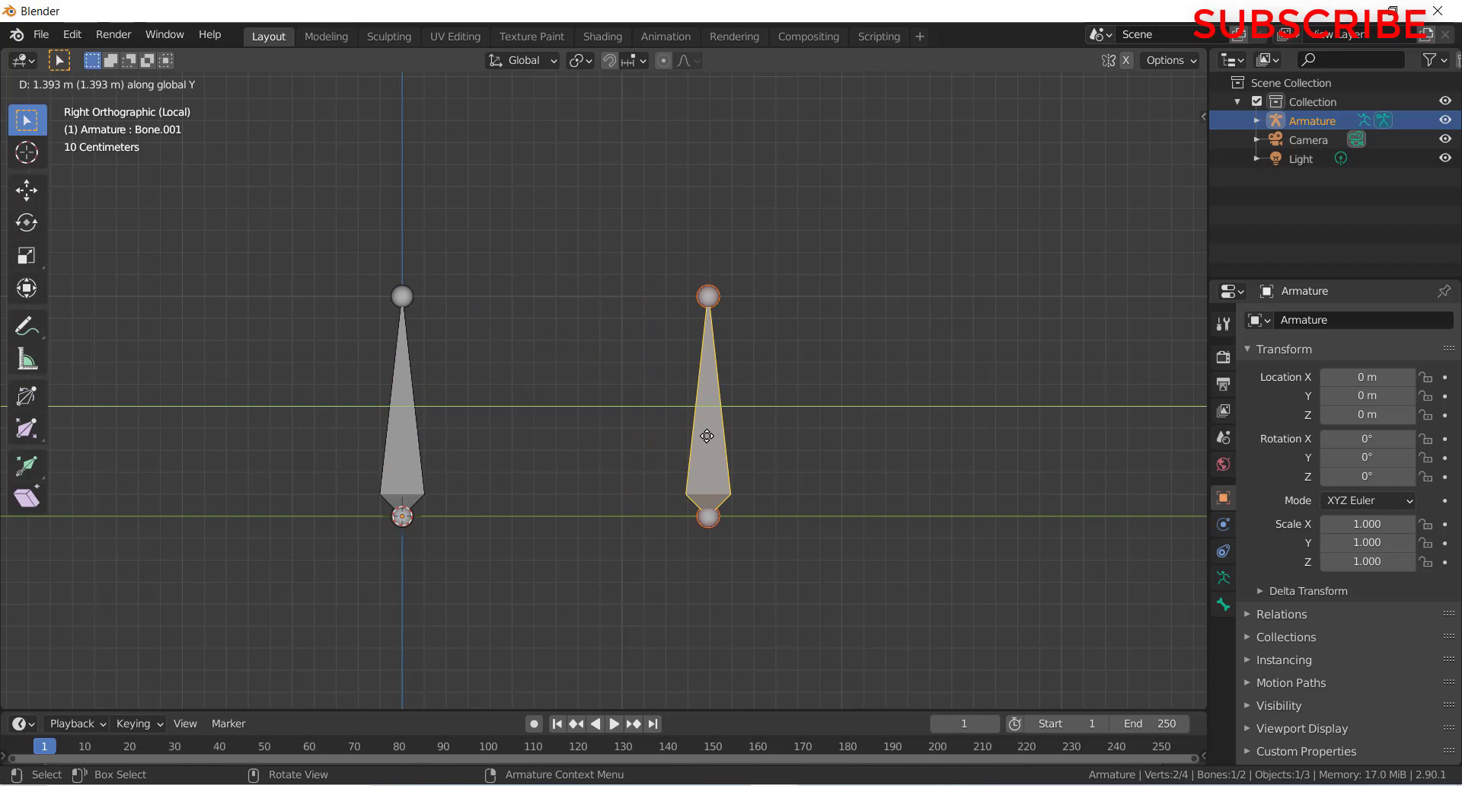
left_click(714, 439)
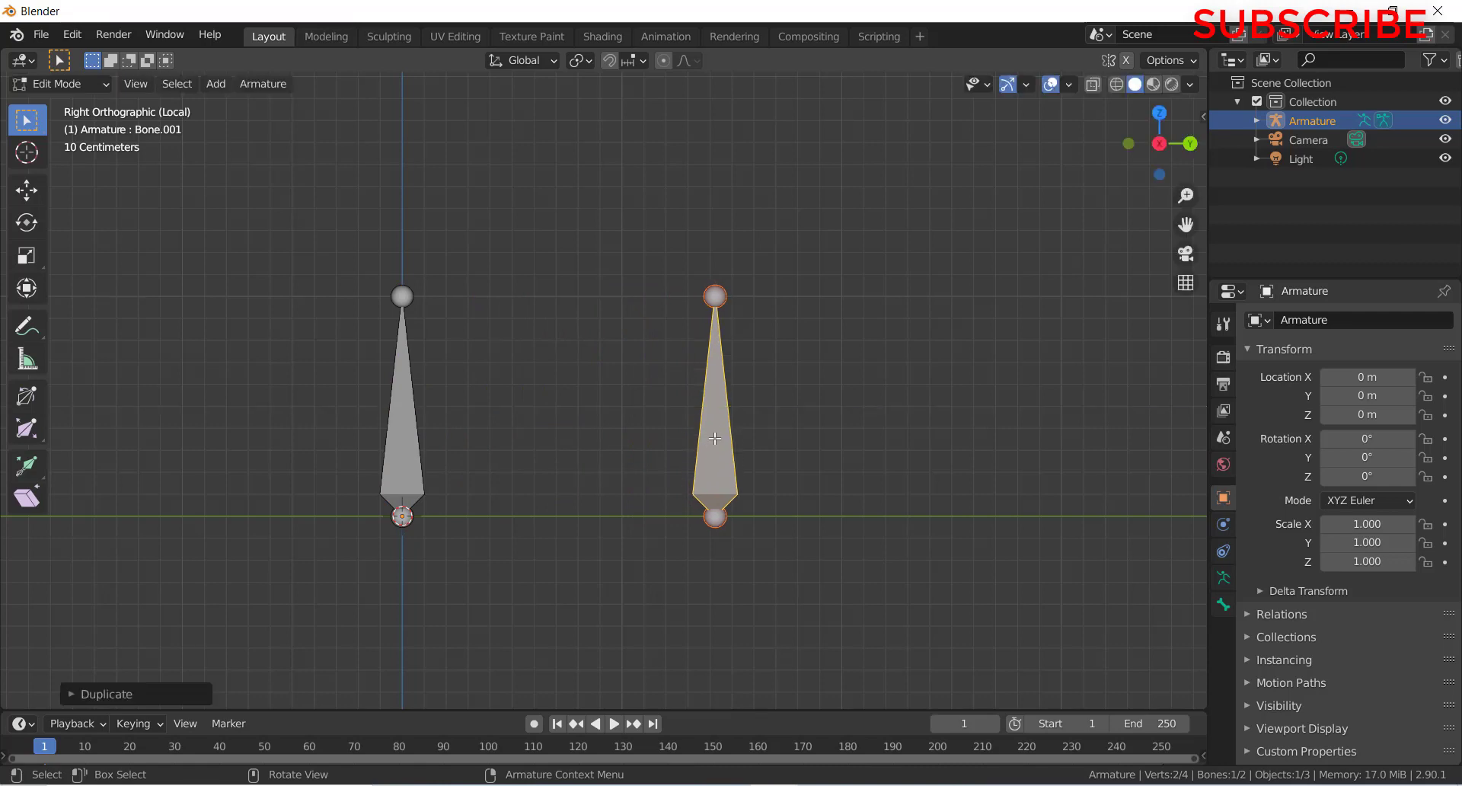
- Scale the copied bone by 2 and raise it along Z so its base matches the first bone's
type("s2")
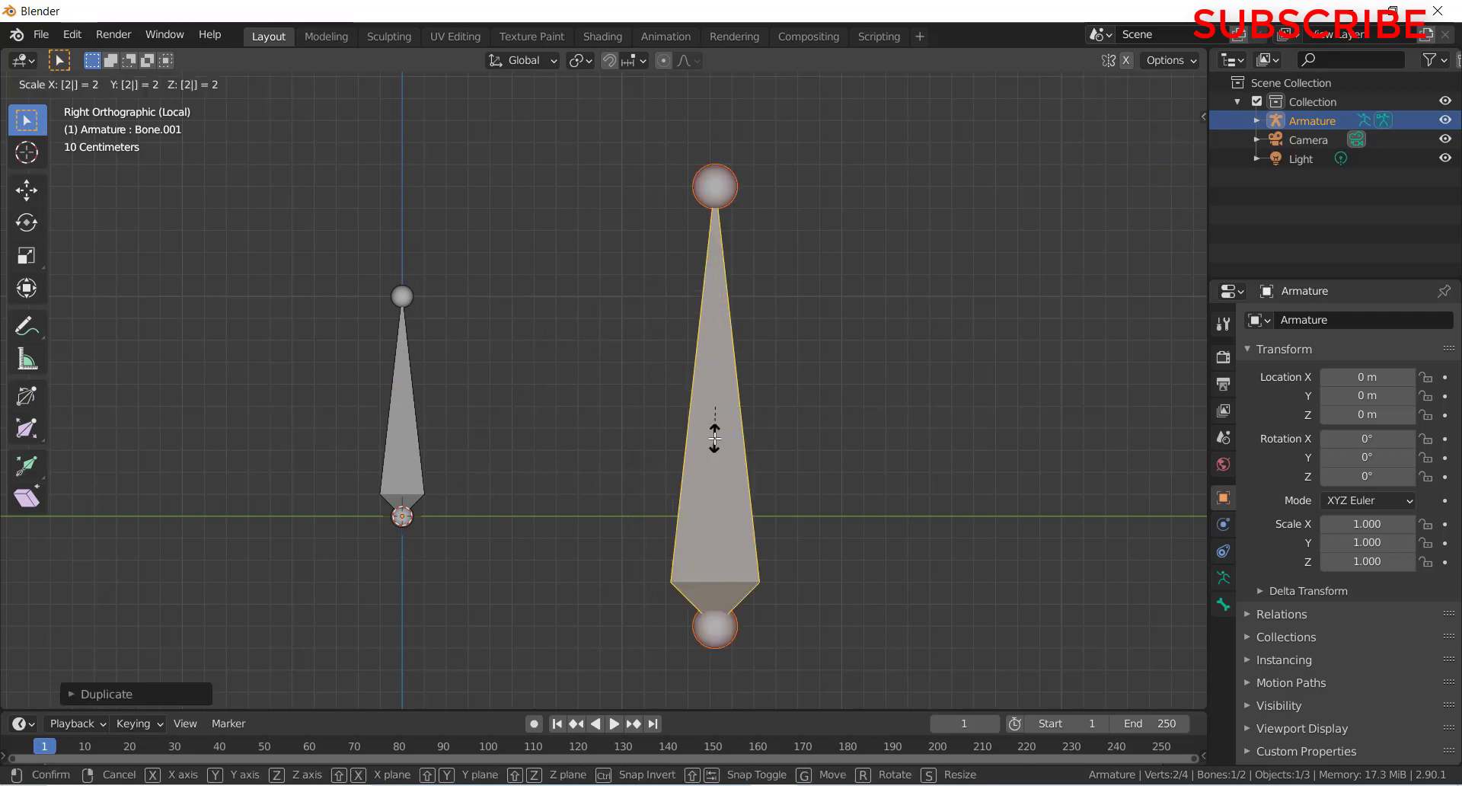
key("Return")
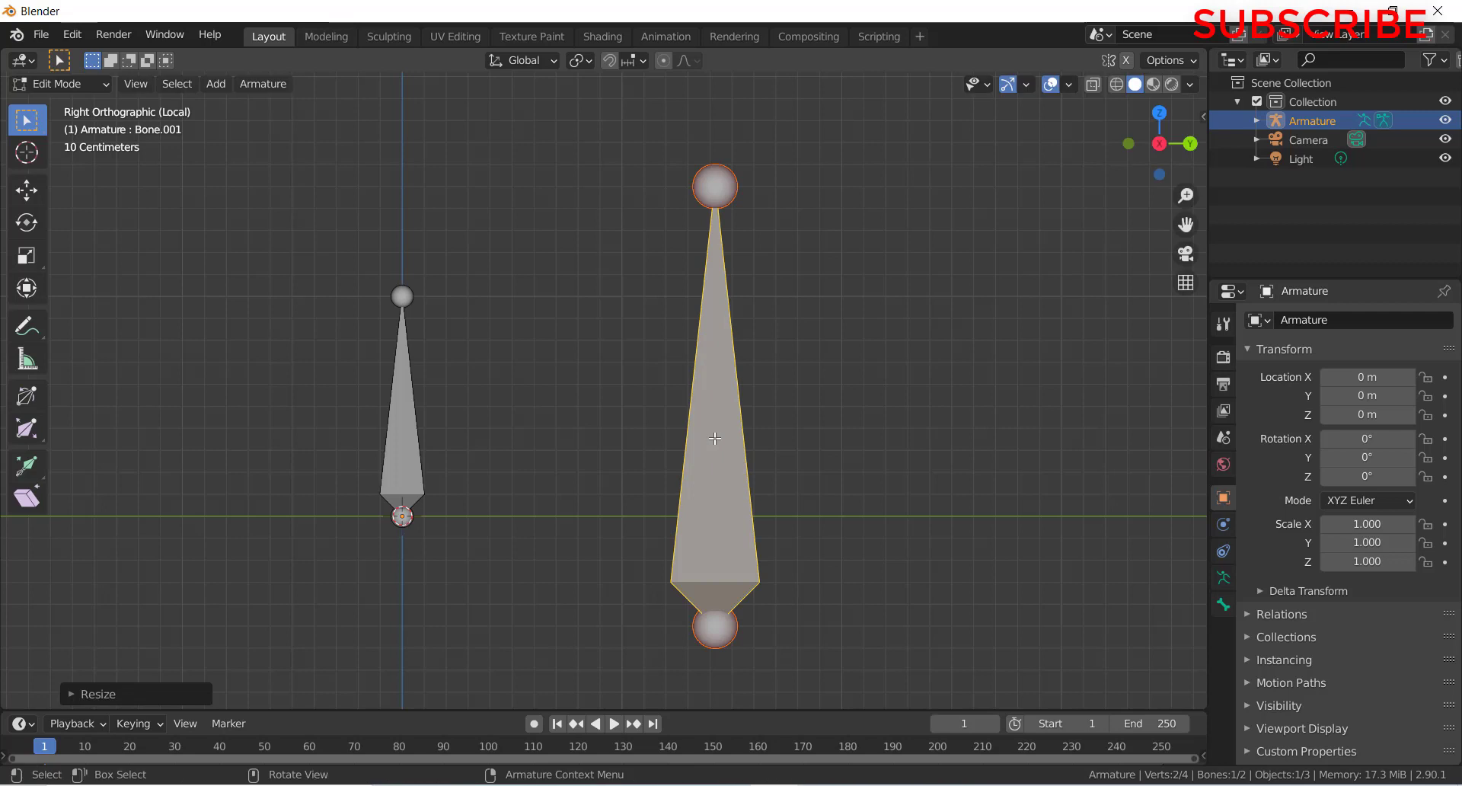
key("g")
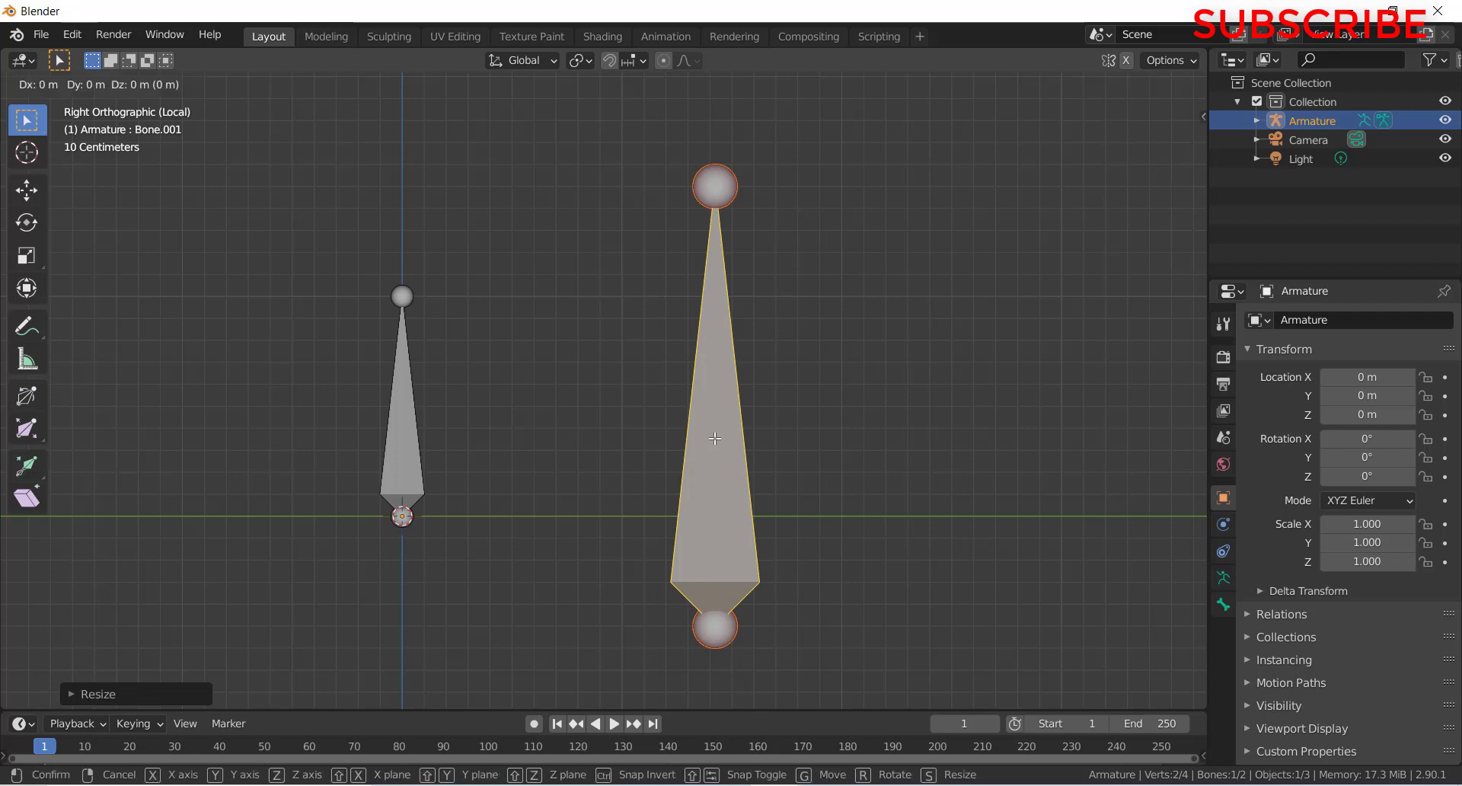
key("z")
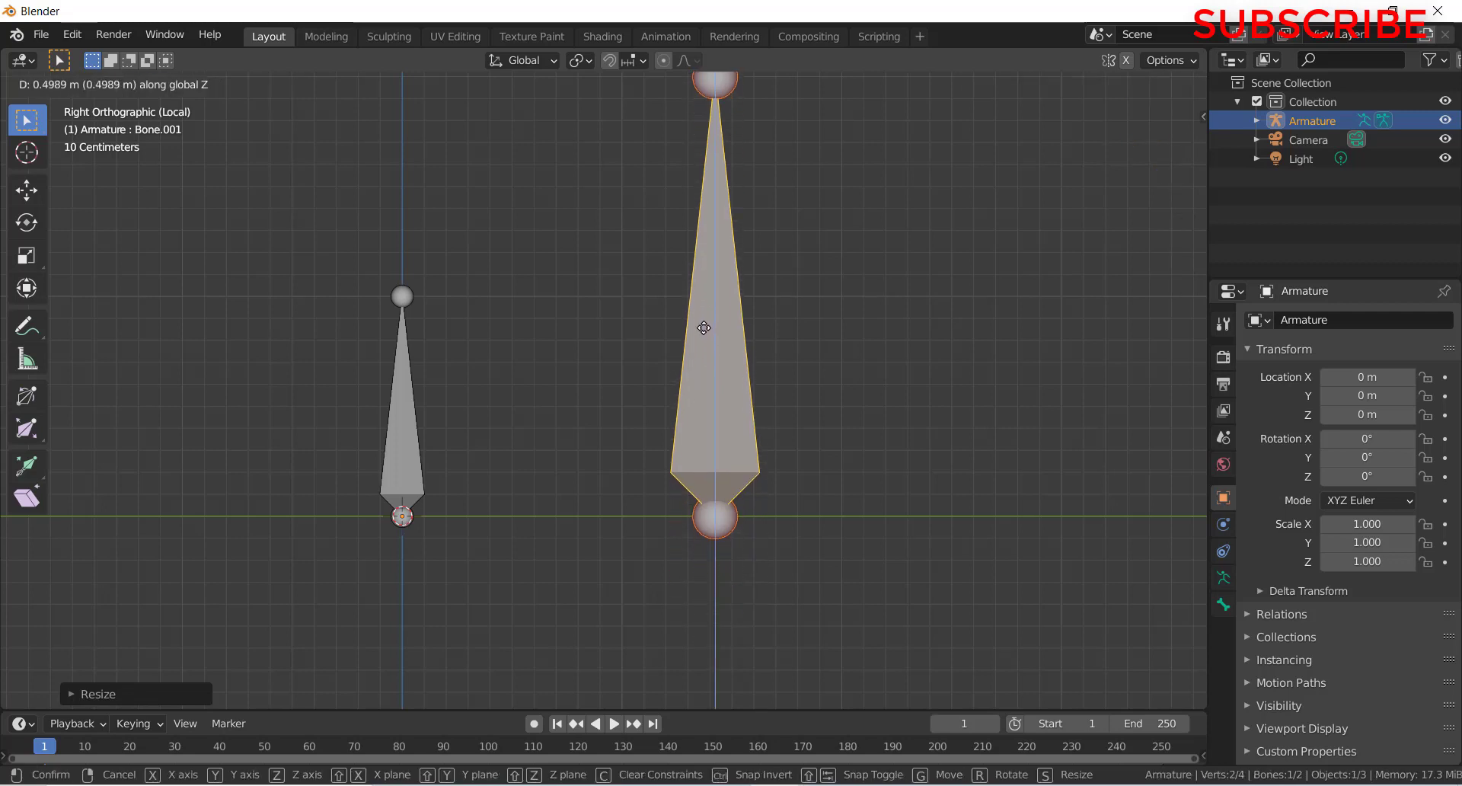
left_click(703, 325)
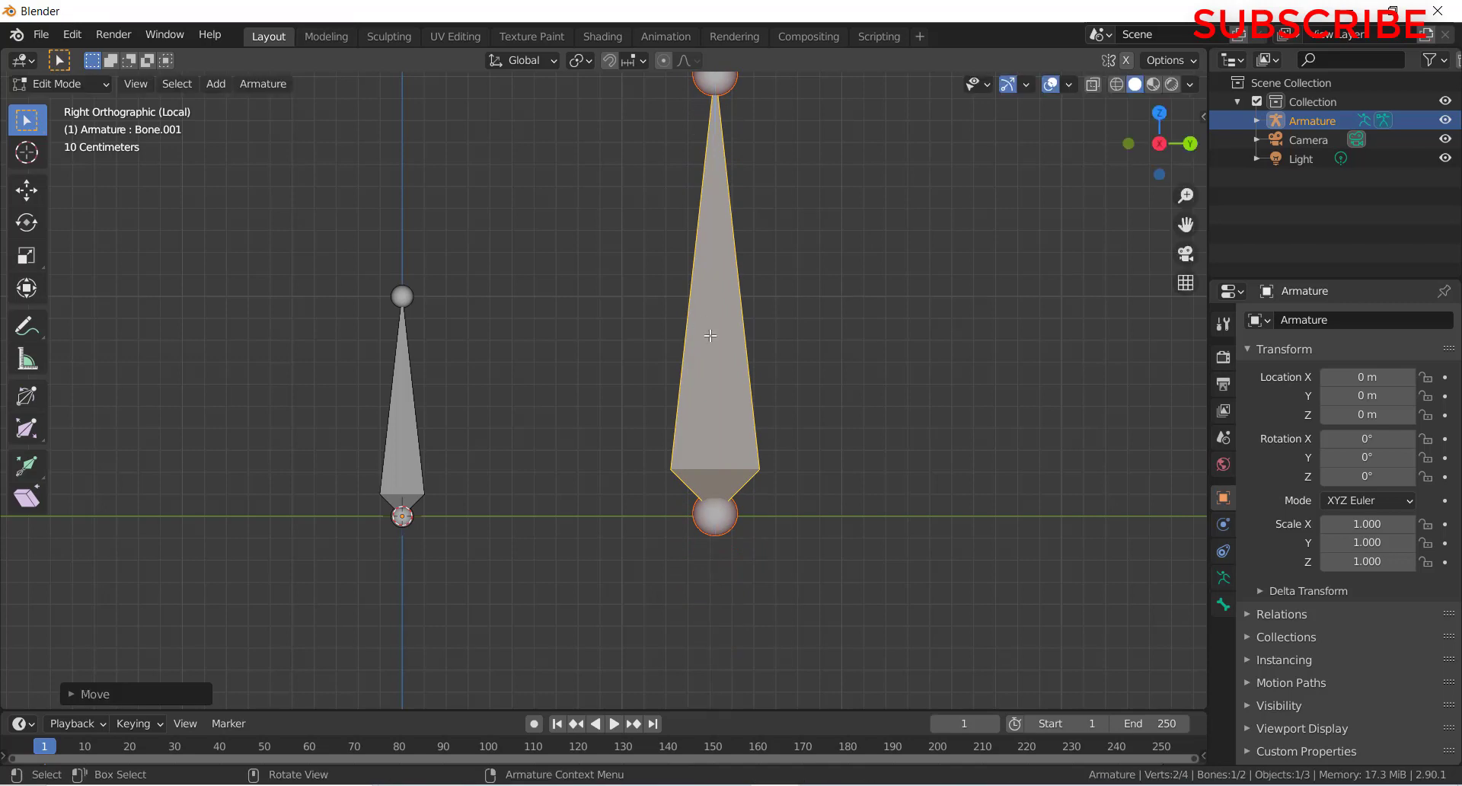
scroll(719, 343, "down", 2)
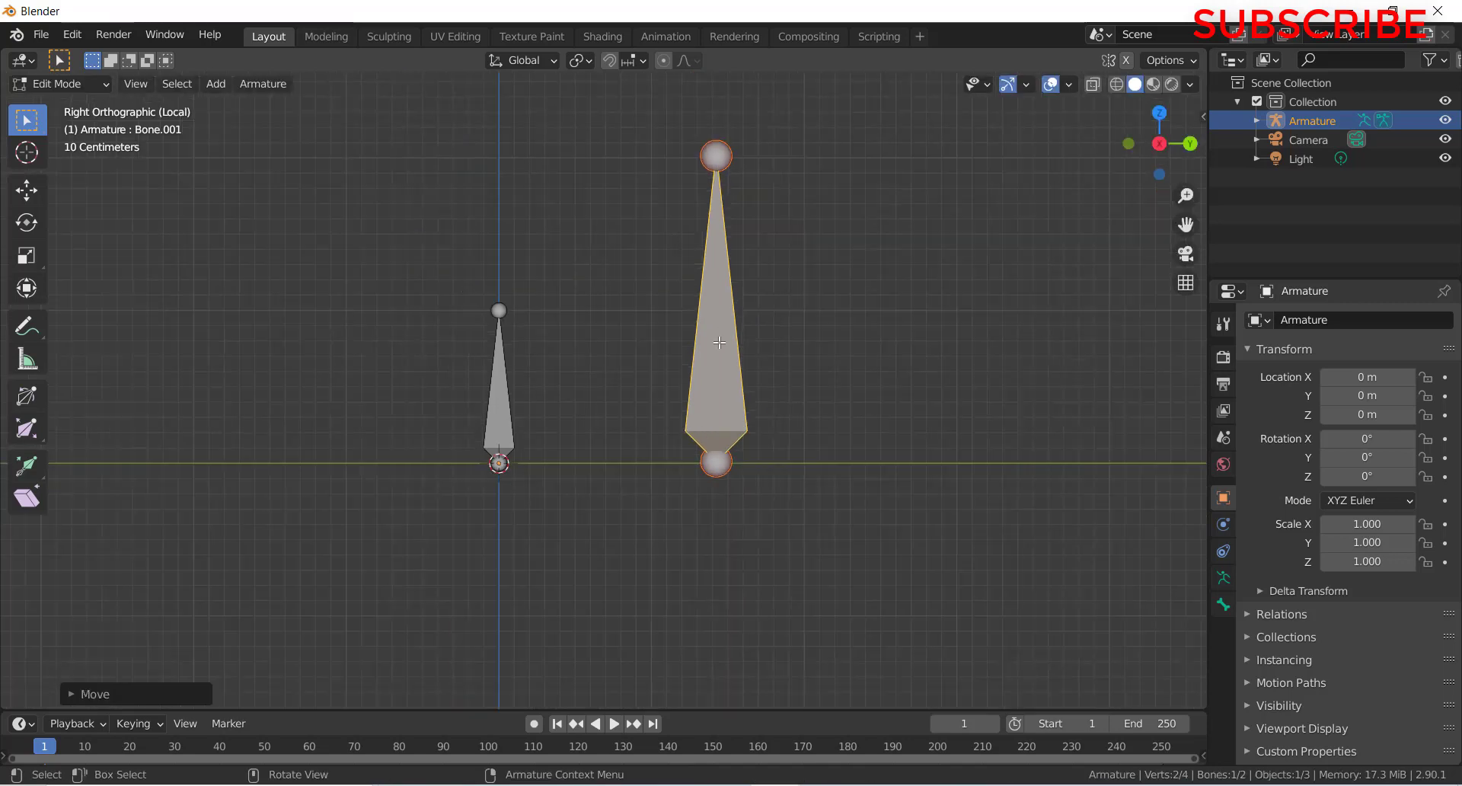
- Extrude a slanted bone from the tall bone's tip down toward the left bone
left_click(714, 153)
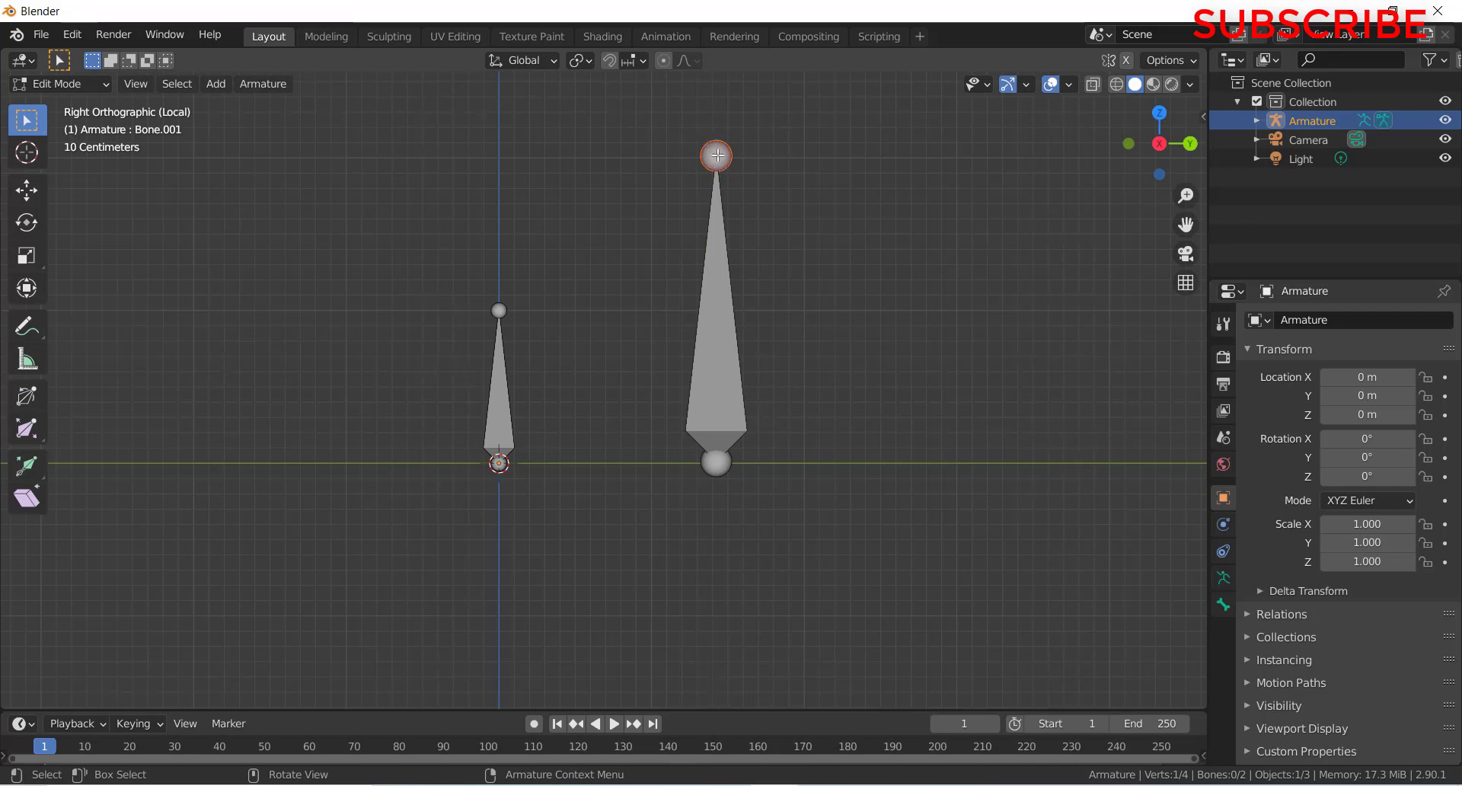
key("e")
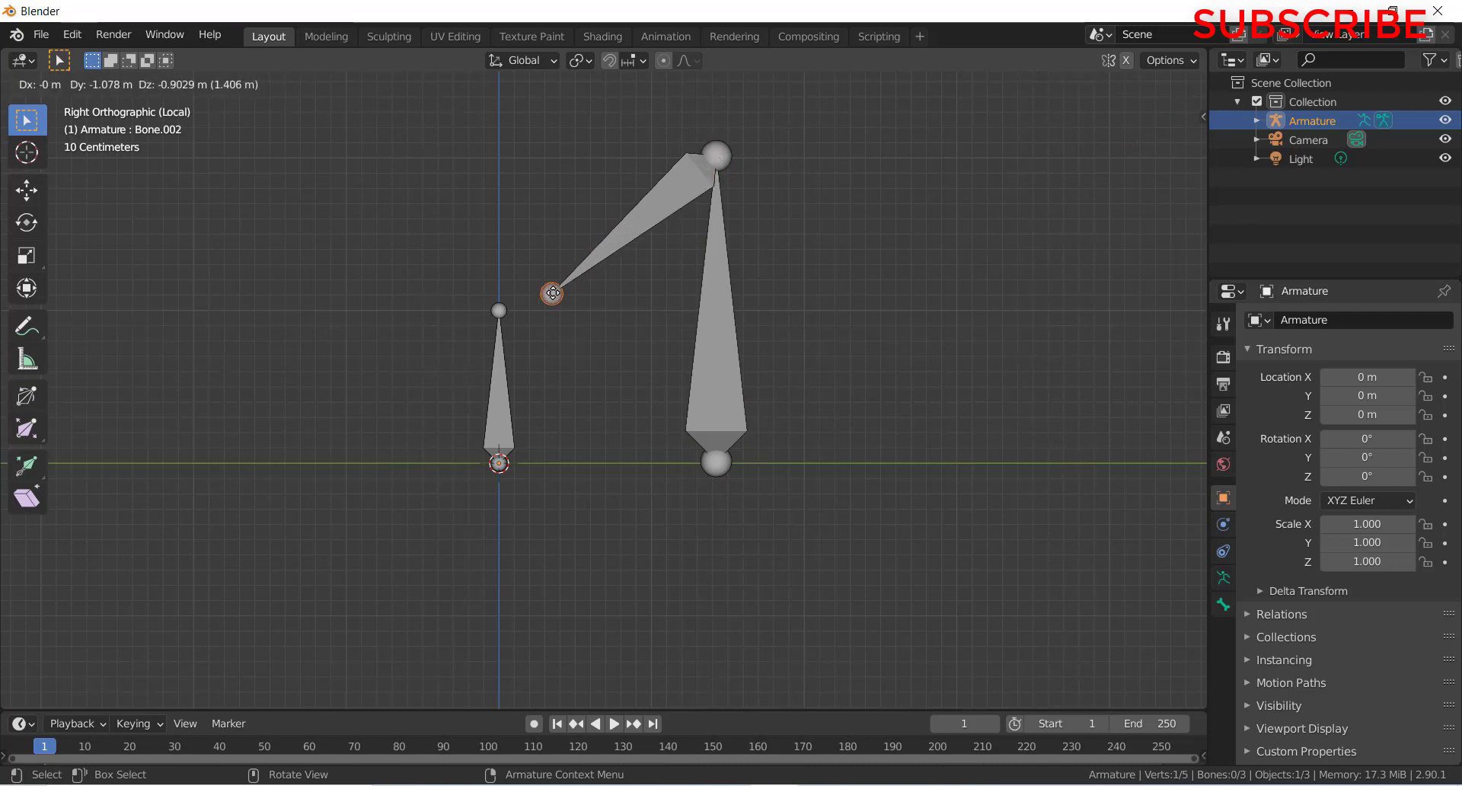
left_click(551, 288)
- Extrude a short bone straight up from the left bone's top joint
left_click(499, 310)
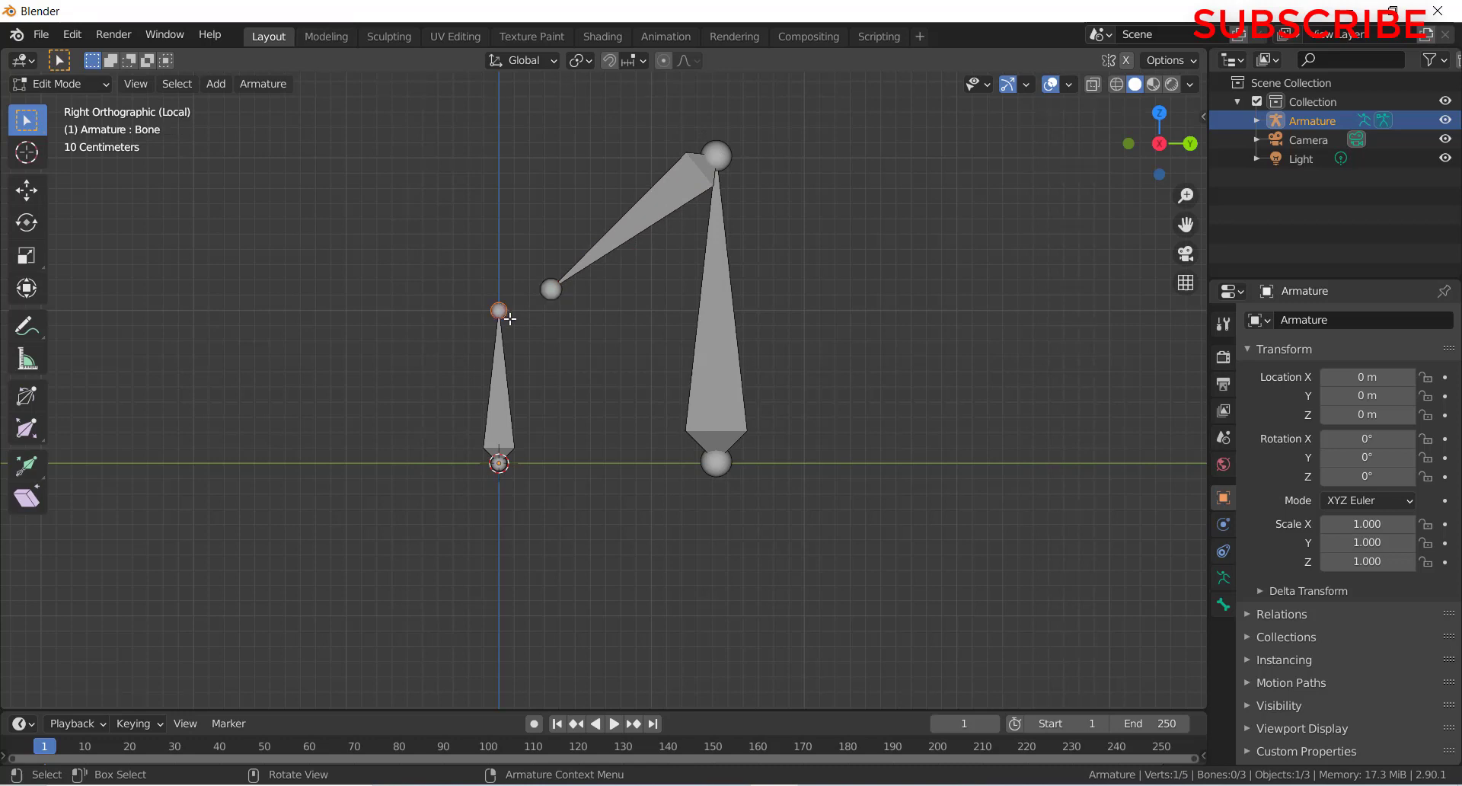
key("e")
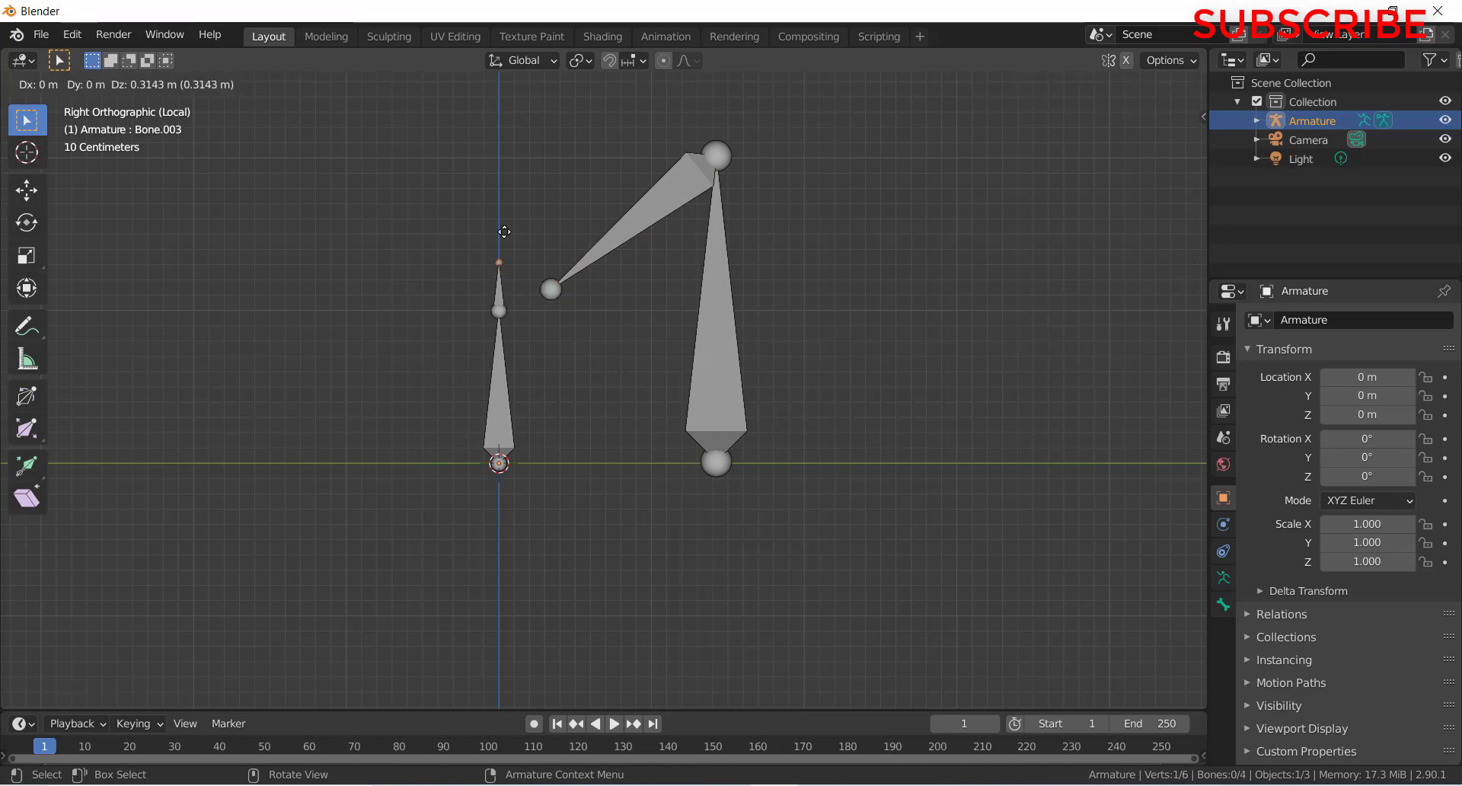
left_click(505, 179)
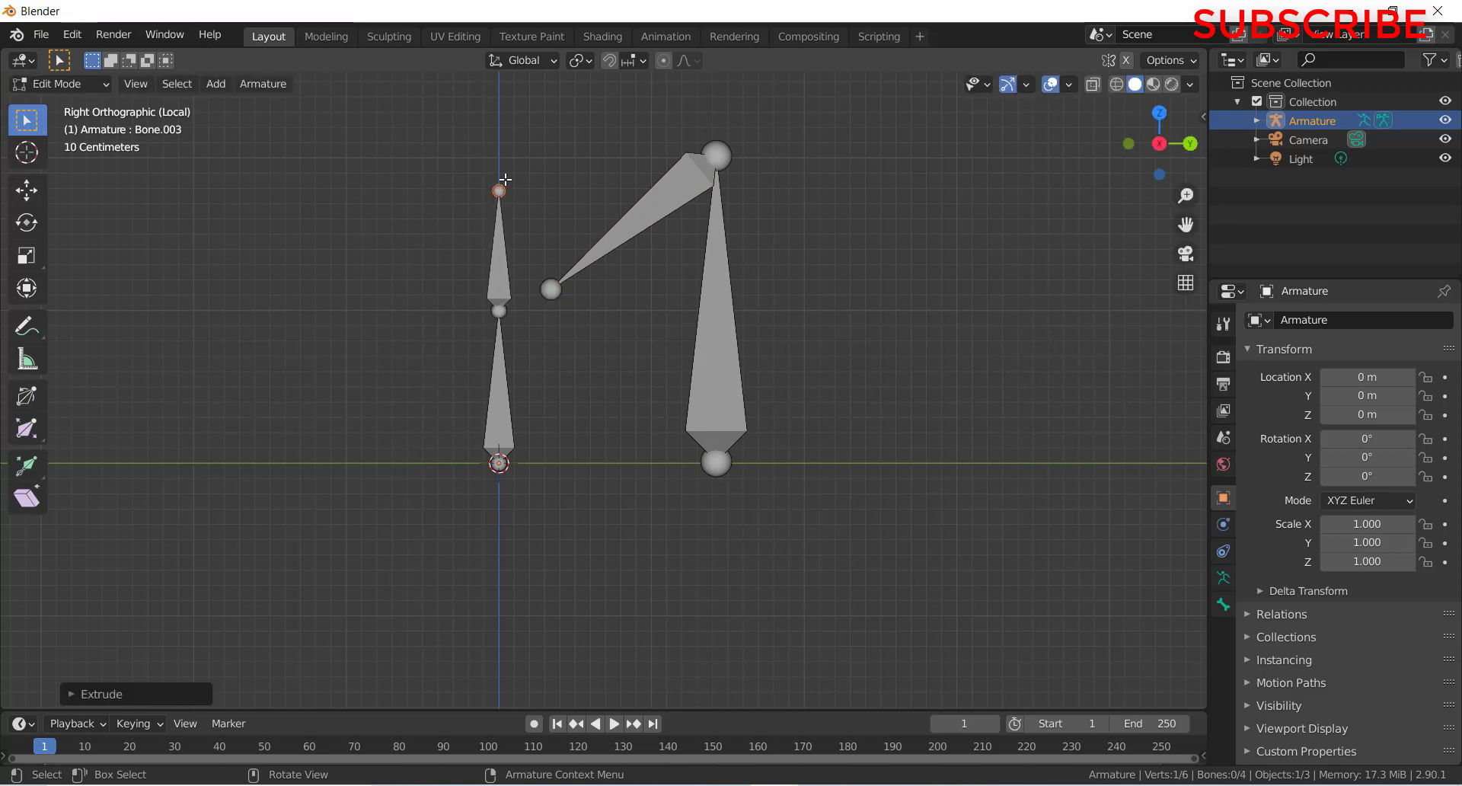
left_click(501, 311)
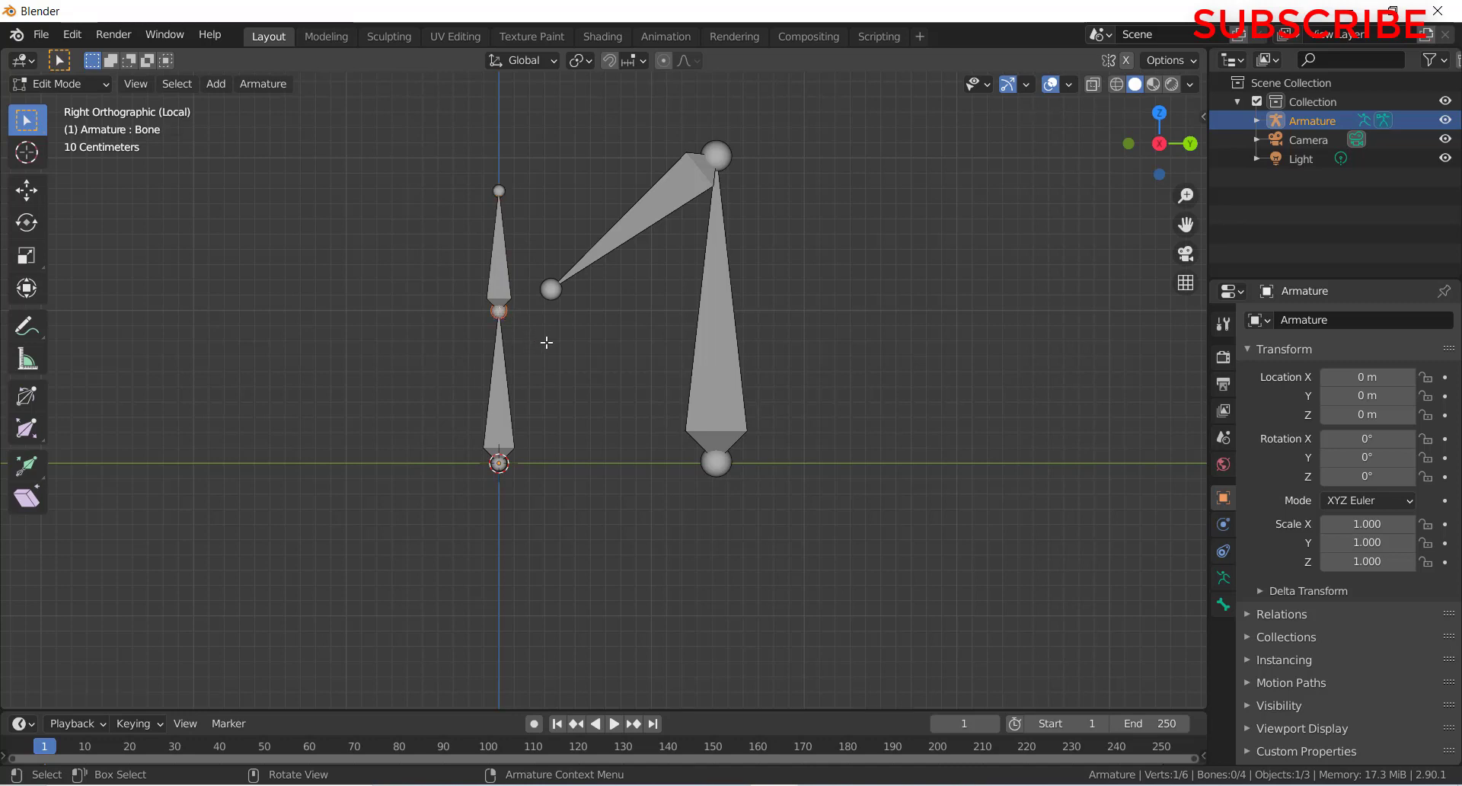
- Snap the diagonal bone's free end onto the left joint using Cursor to Selected and Selection to Cursor
key("shift+s")
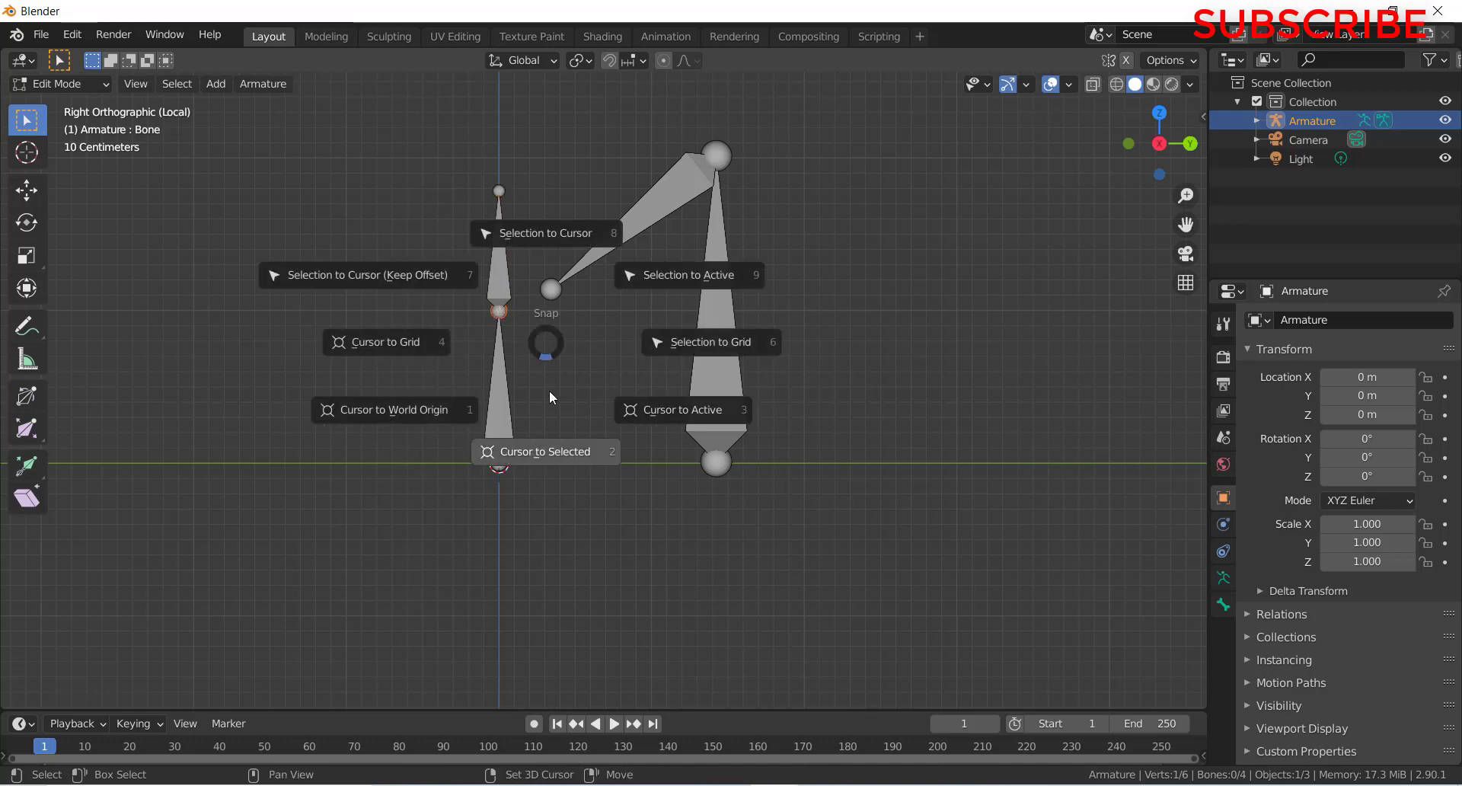
left_click(558, 456)
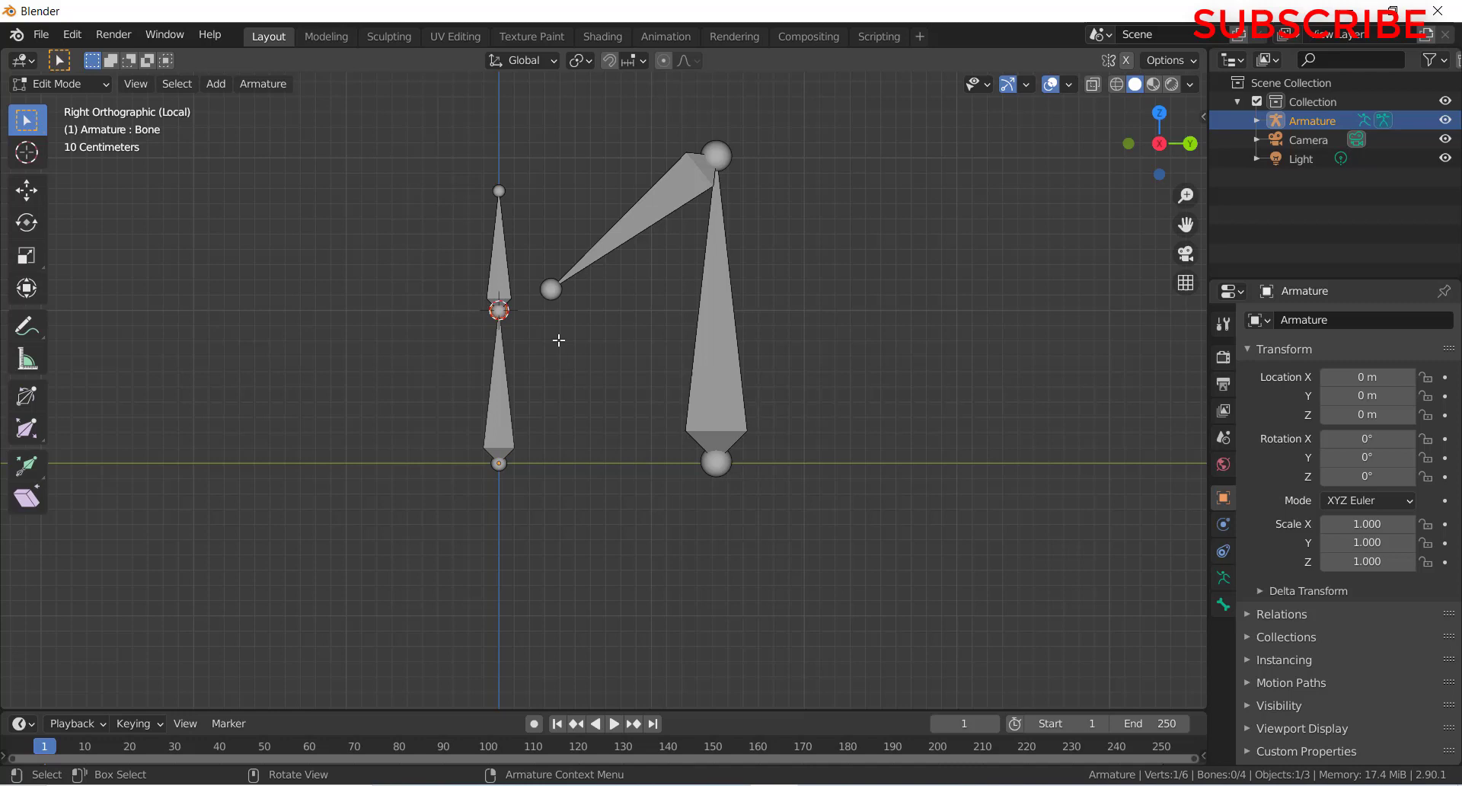
left_click(551, 290)
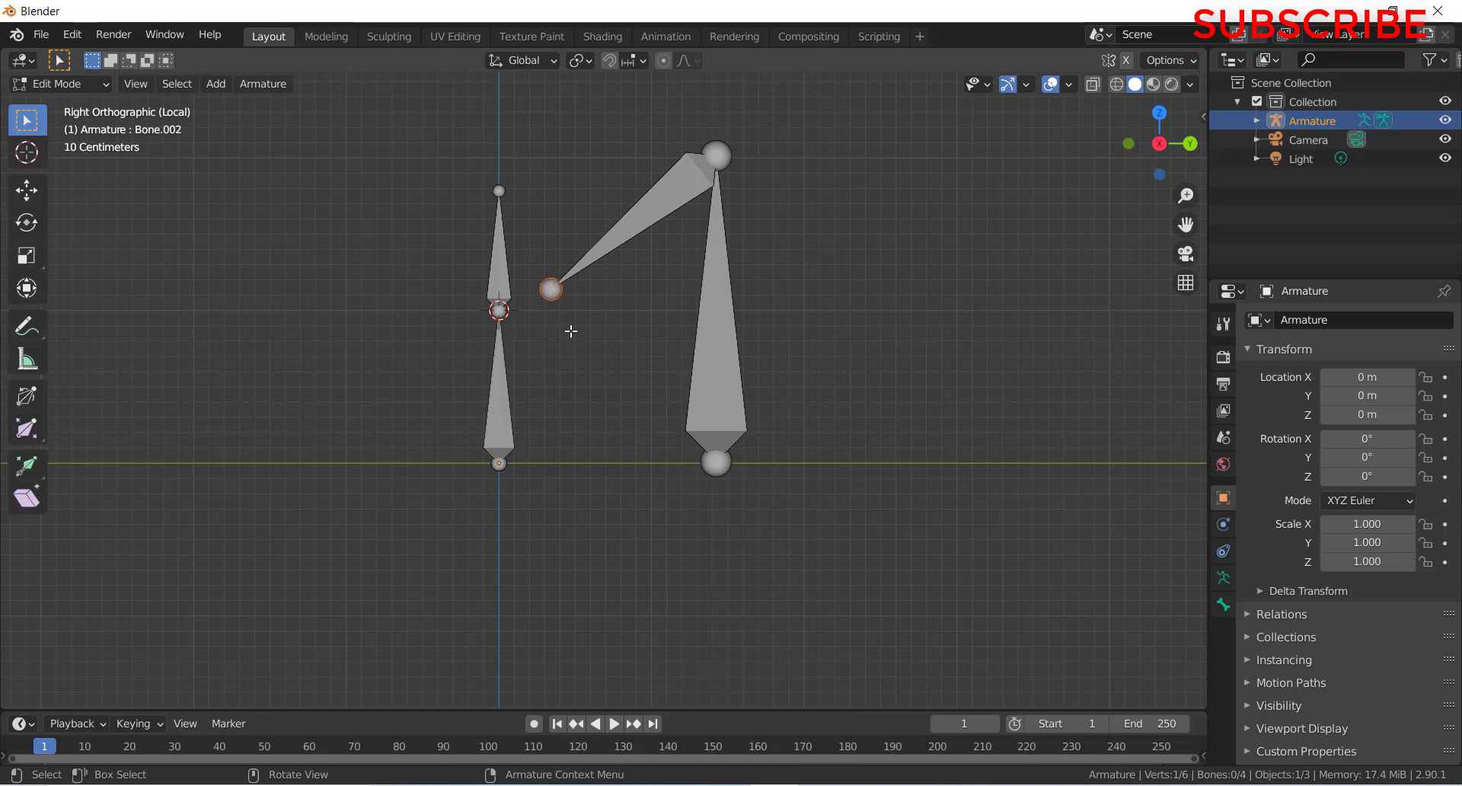
key("shift+s")
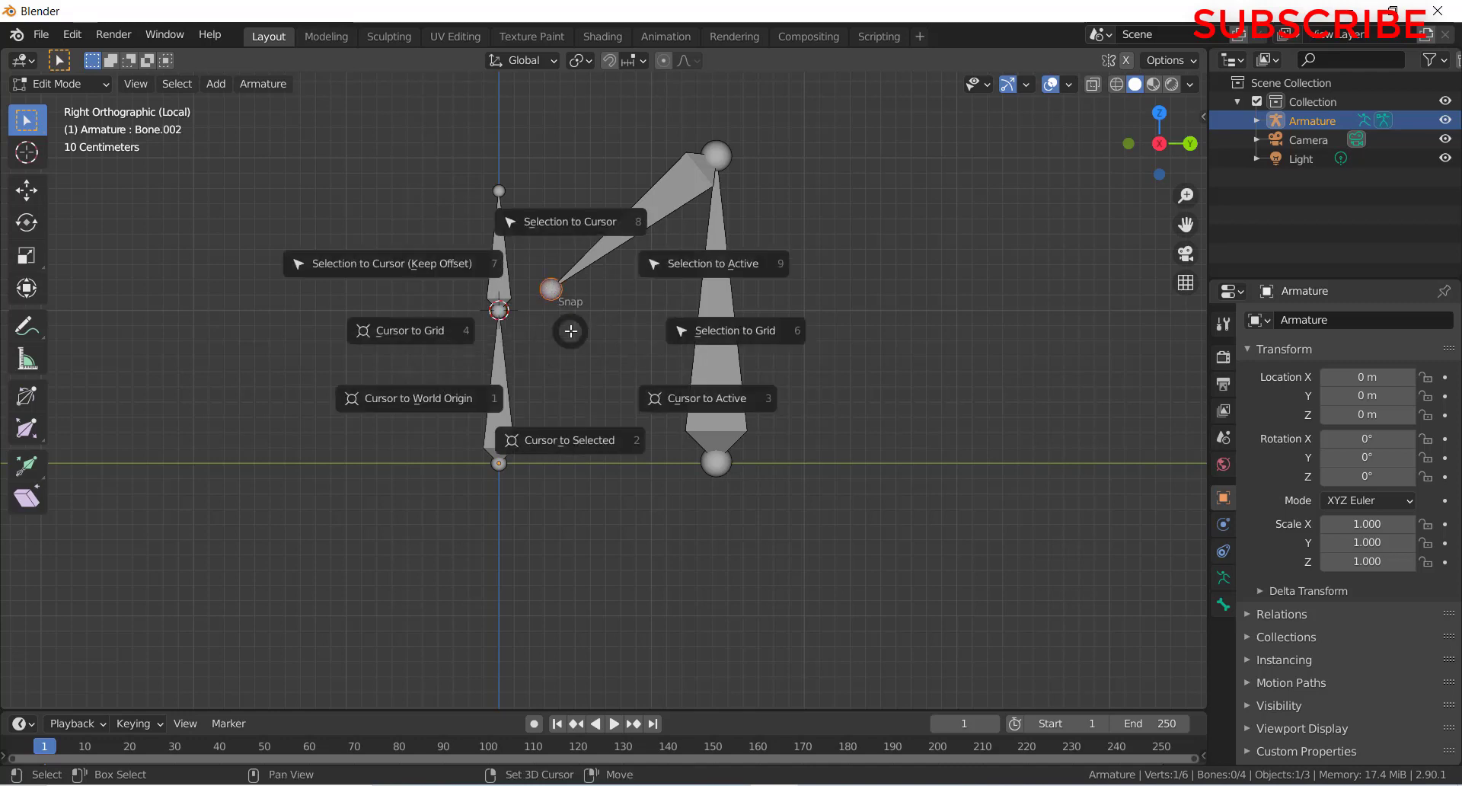
left_click(570, 221)
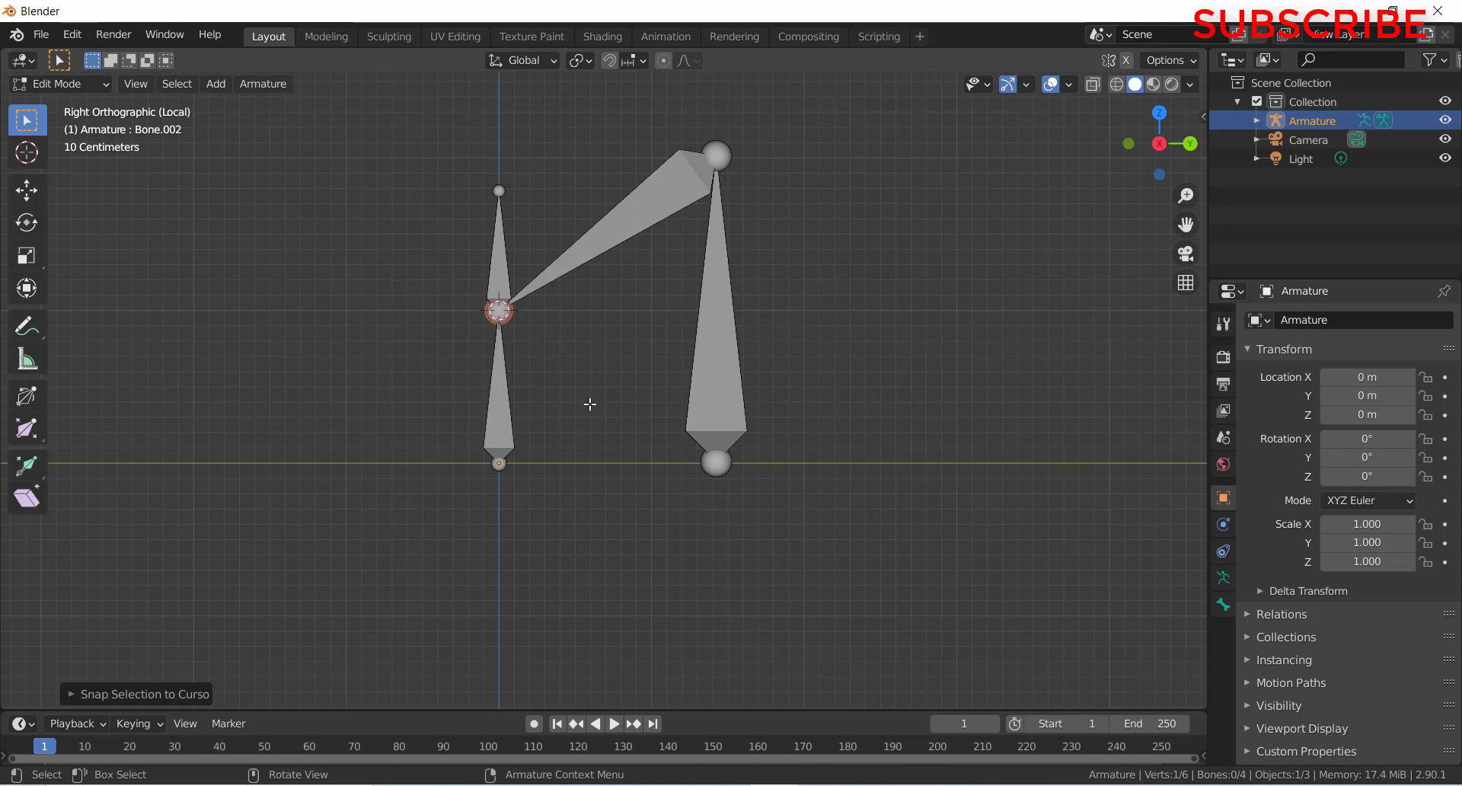
left_click(590, 403)
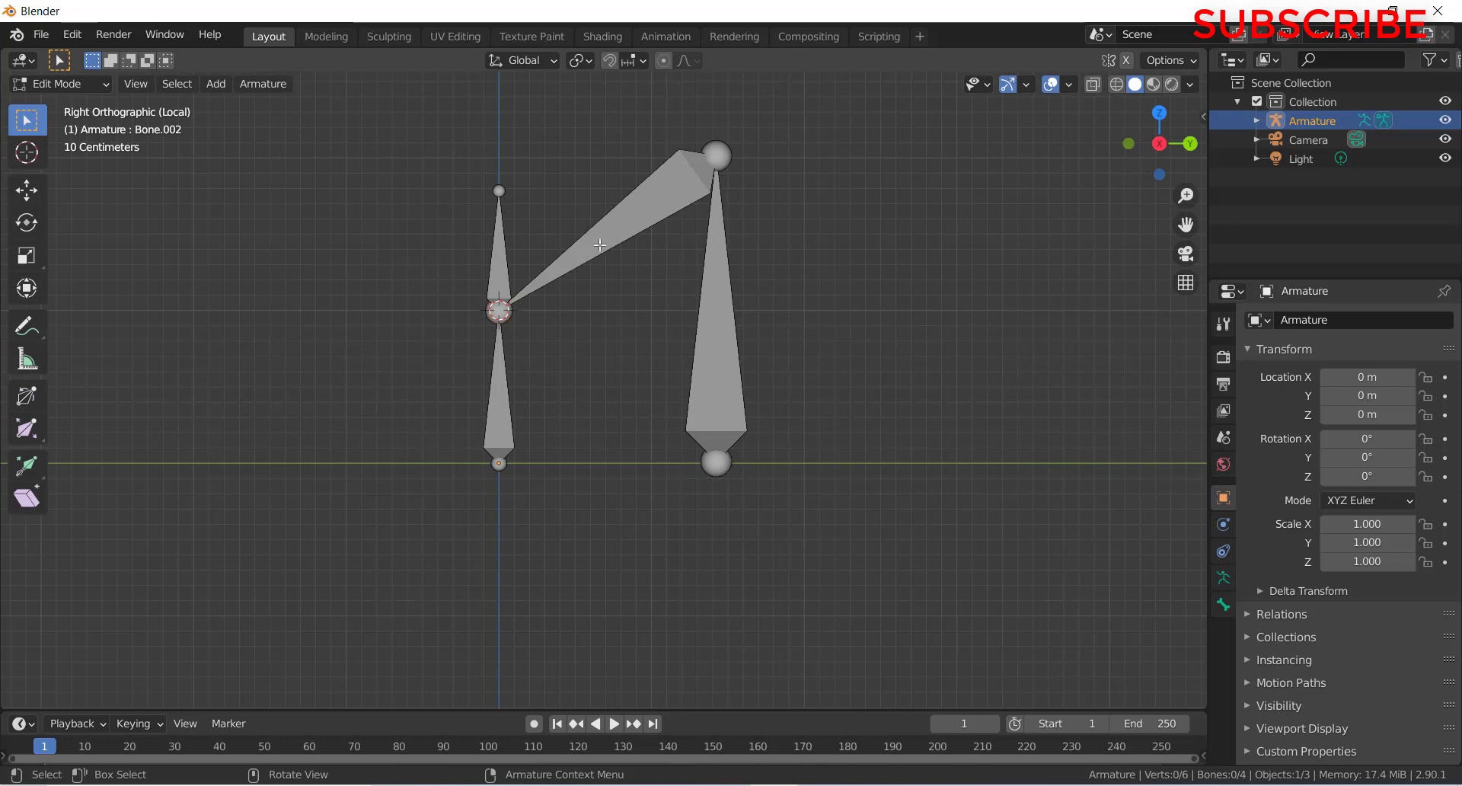
- Switch the armature to Pose Mode and select the diagonal and upper-left bones
left_click(95, 82)
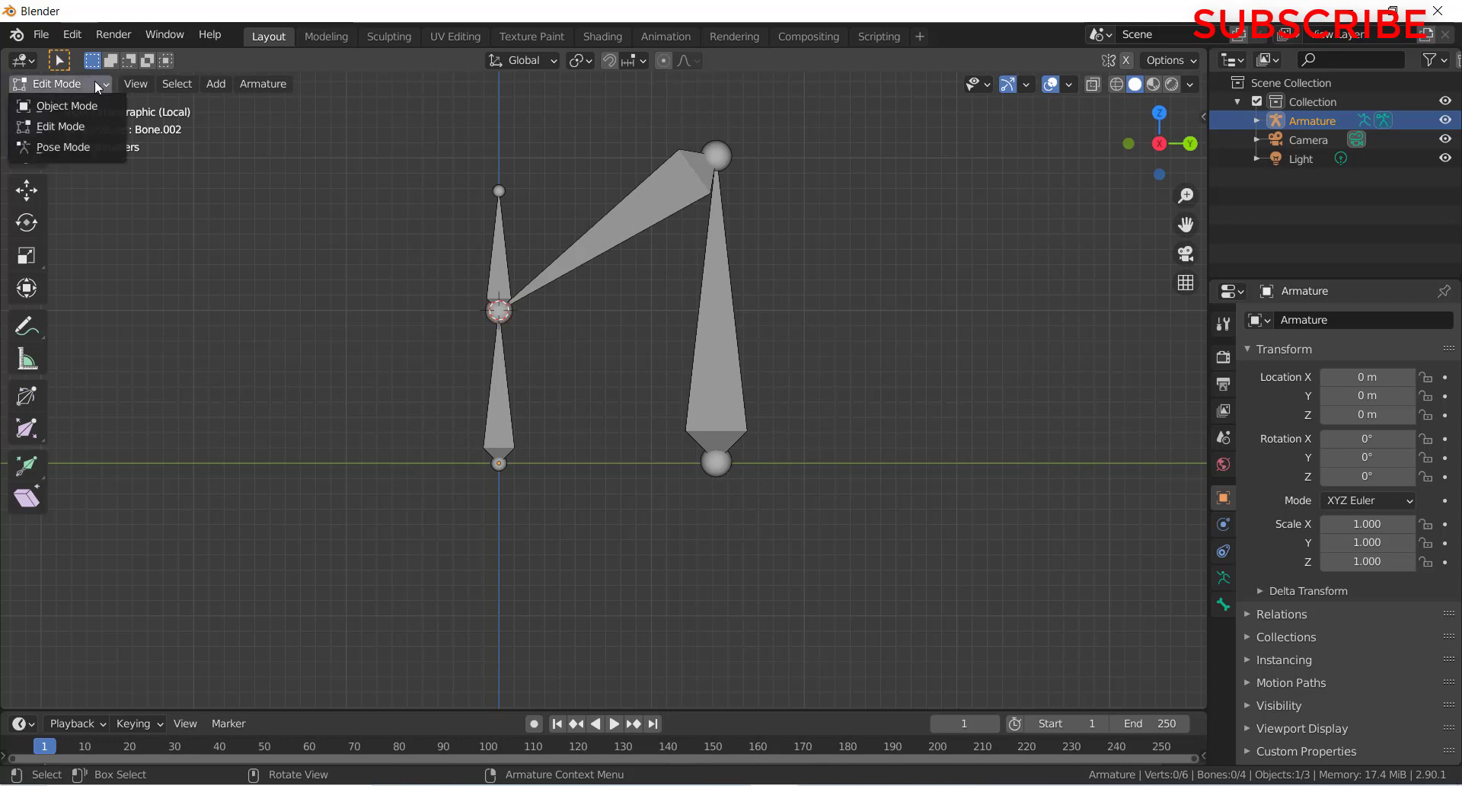
left_click(89, 145)
left_click(607, 241)
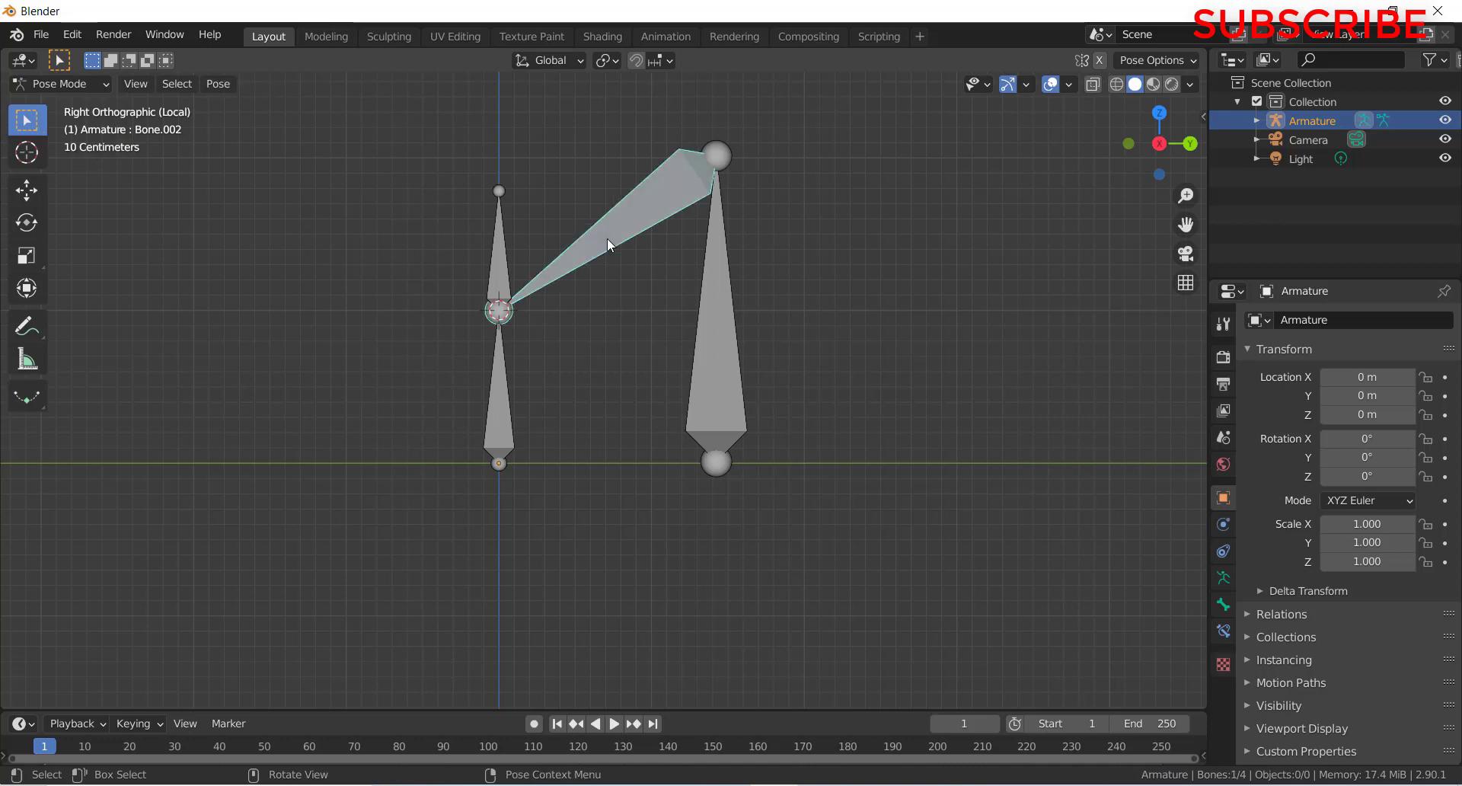
left_click(497, 258, "shift")
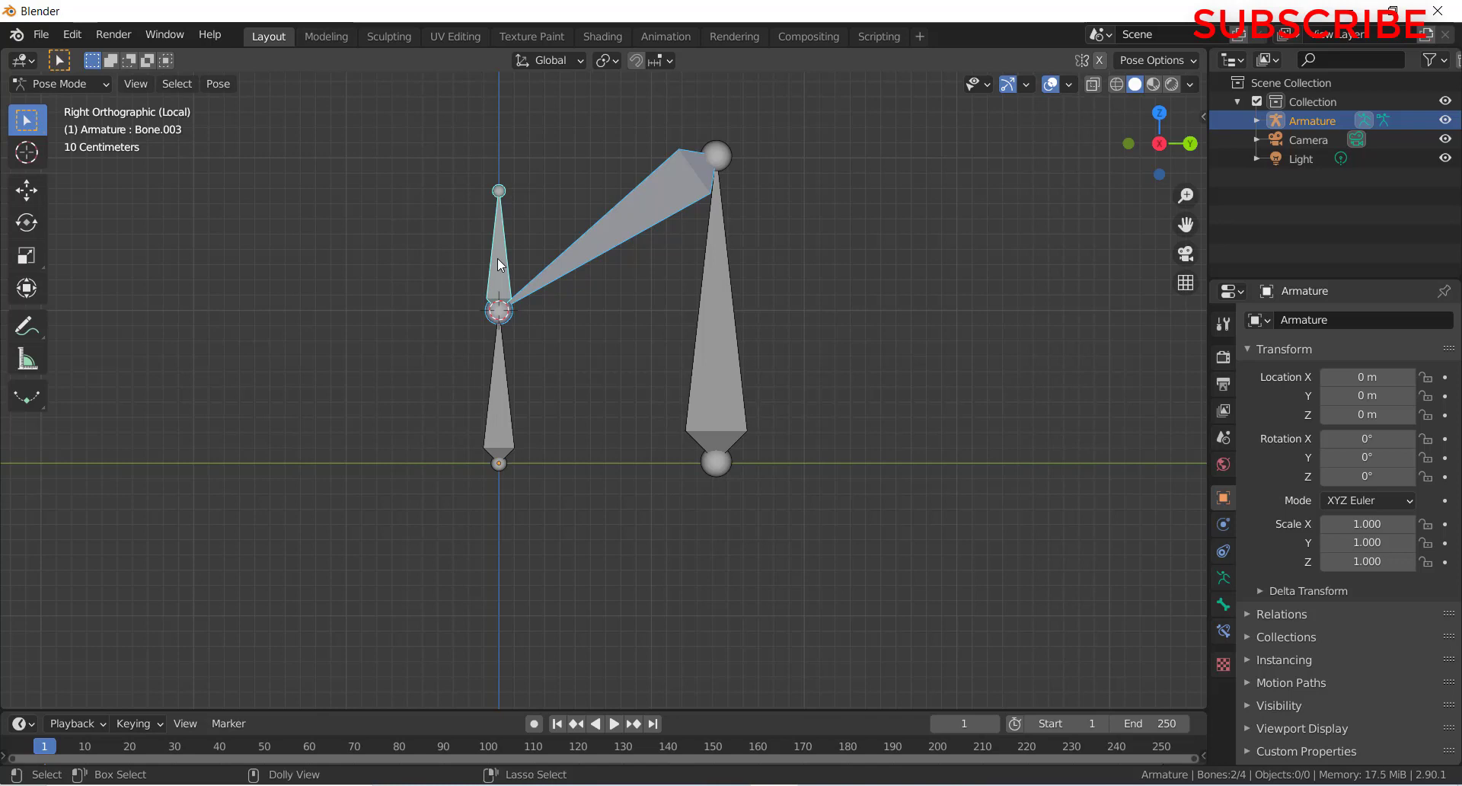
- Add an Inverse Kinematics constraint and view it in the Bone Constraints properties
key("shift+ctrl+c")
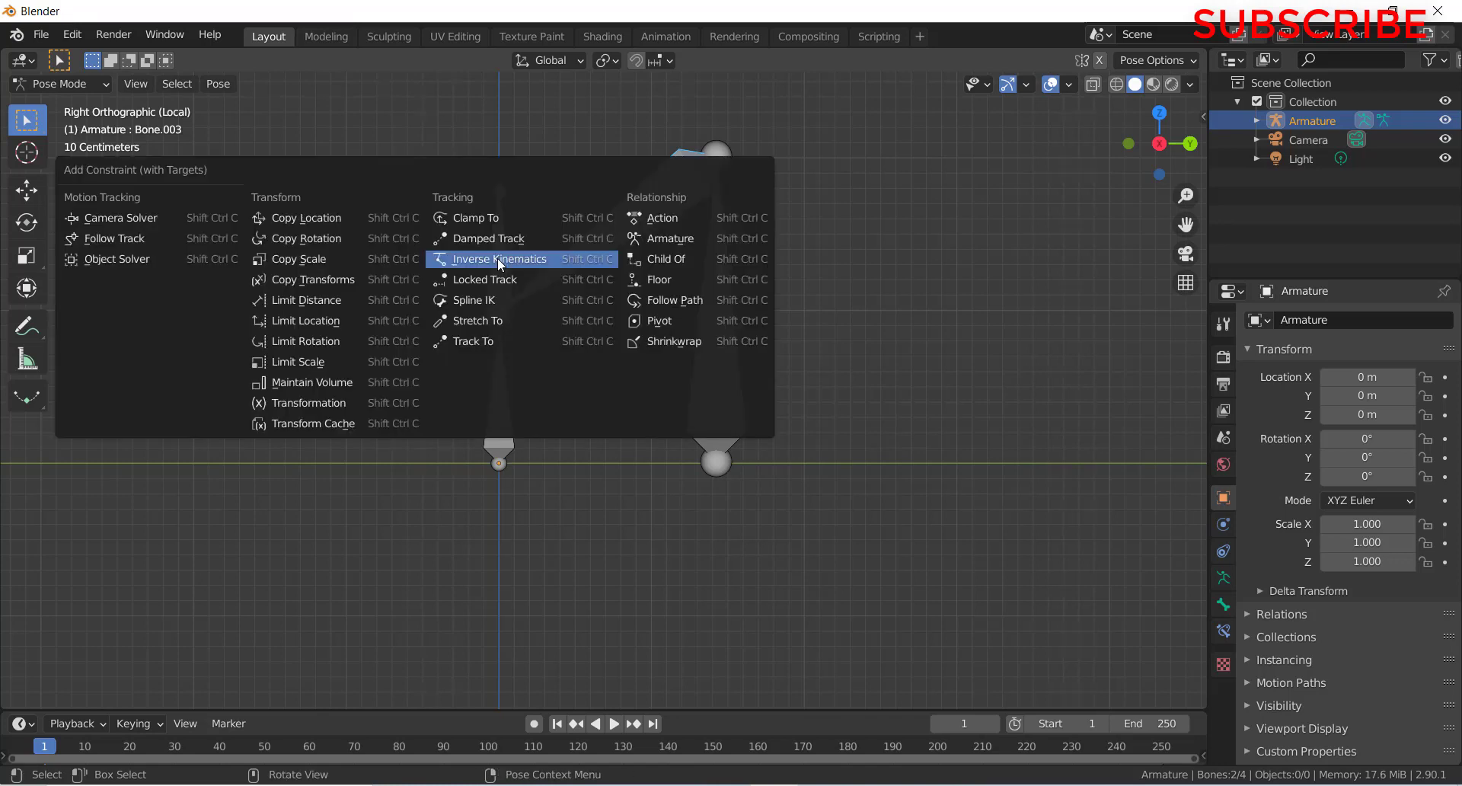
left_click(498, 258)
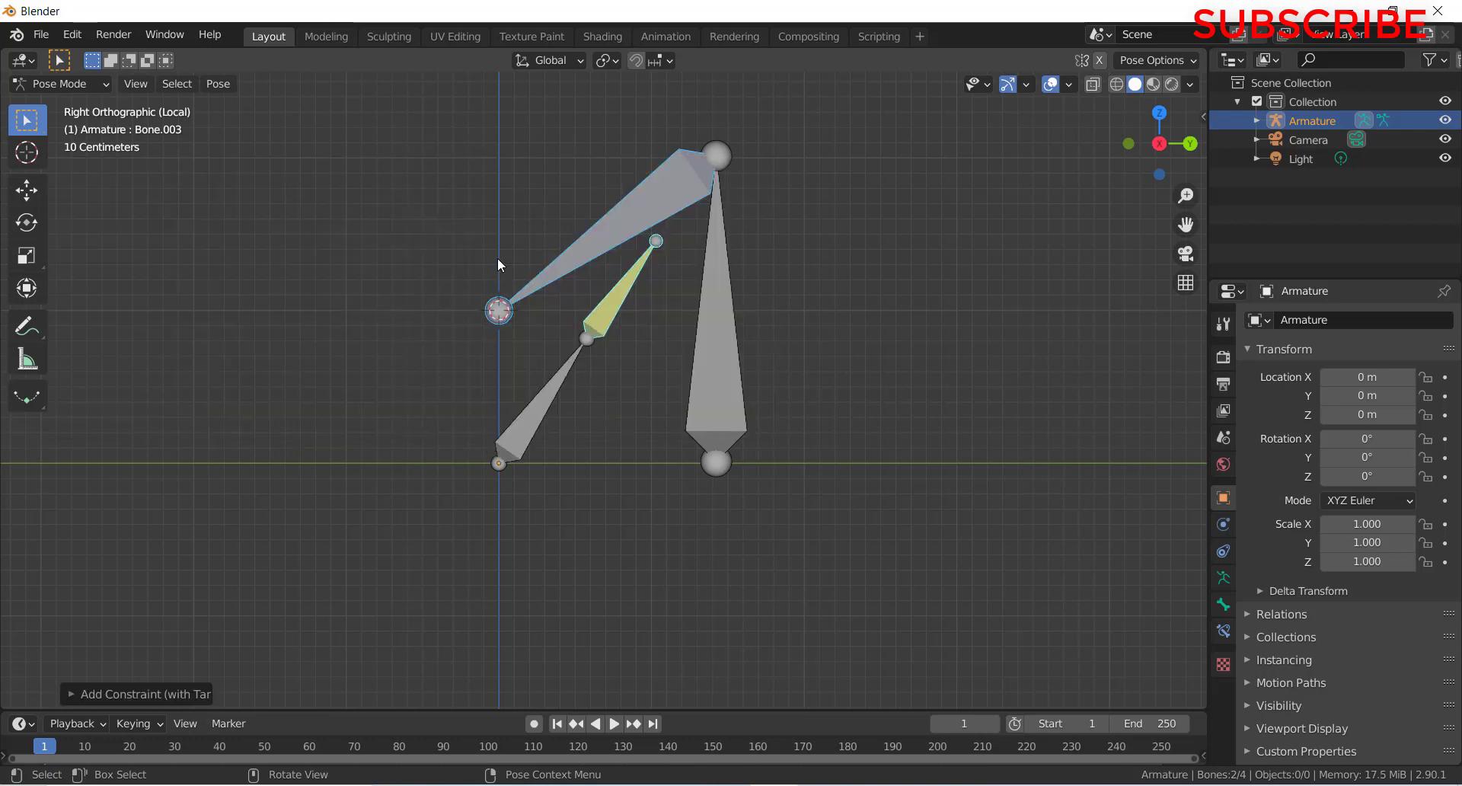
left_click(1223, 604)
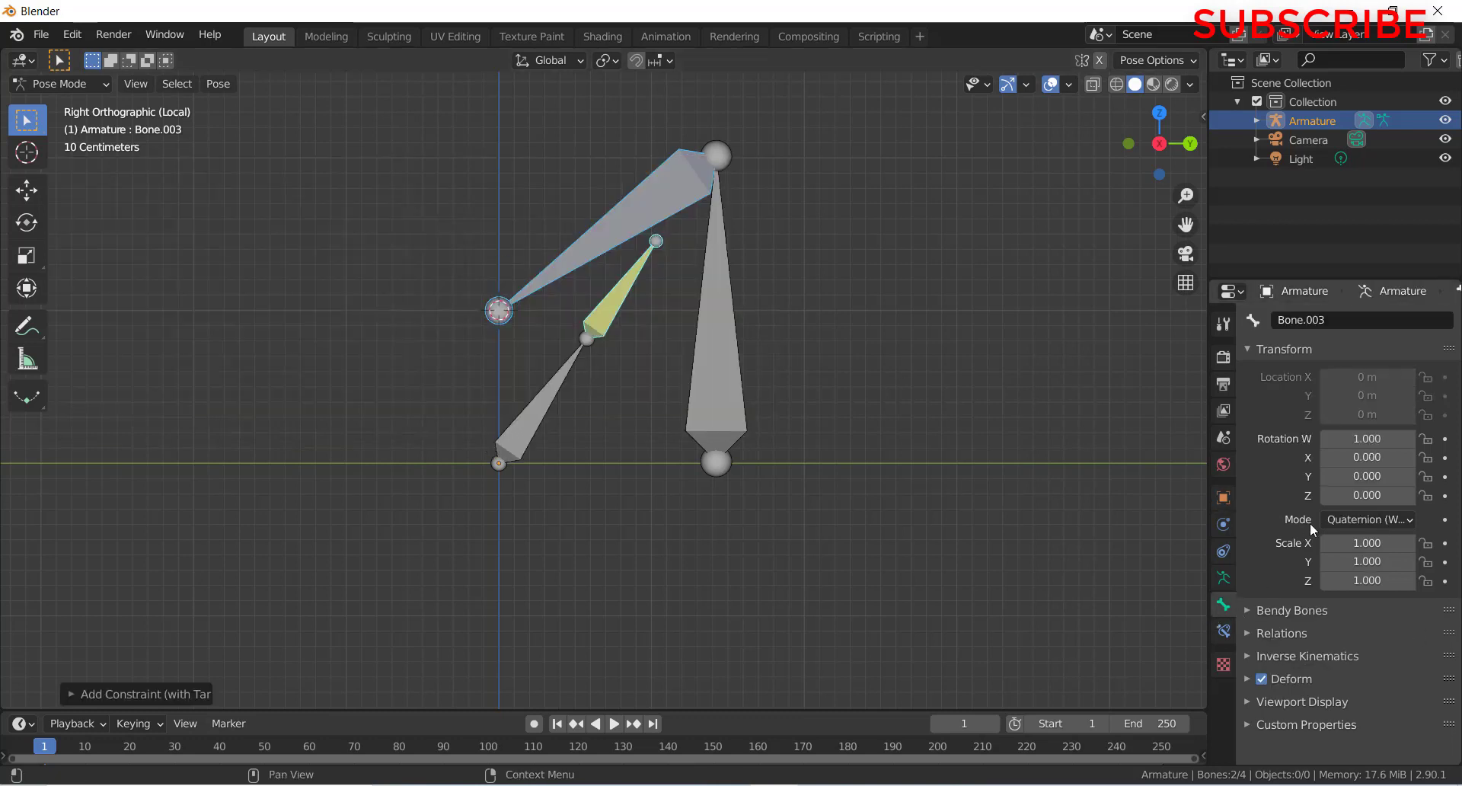
left_click(1223, 630)
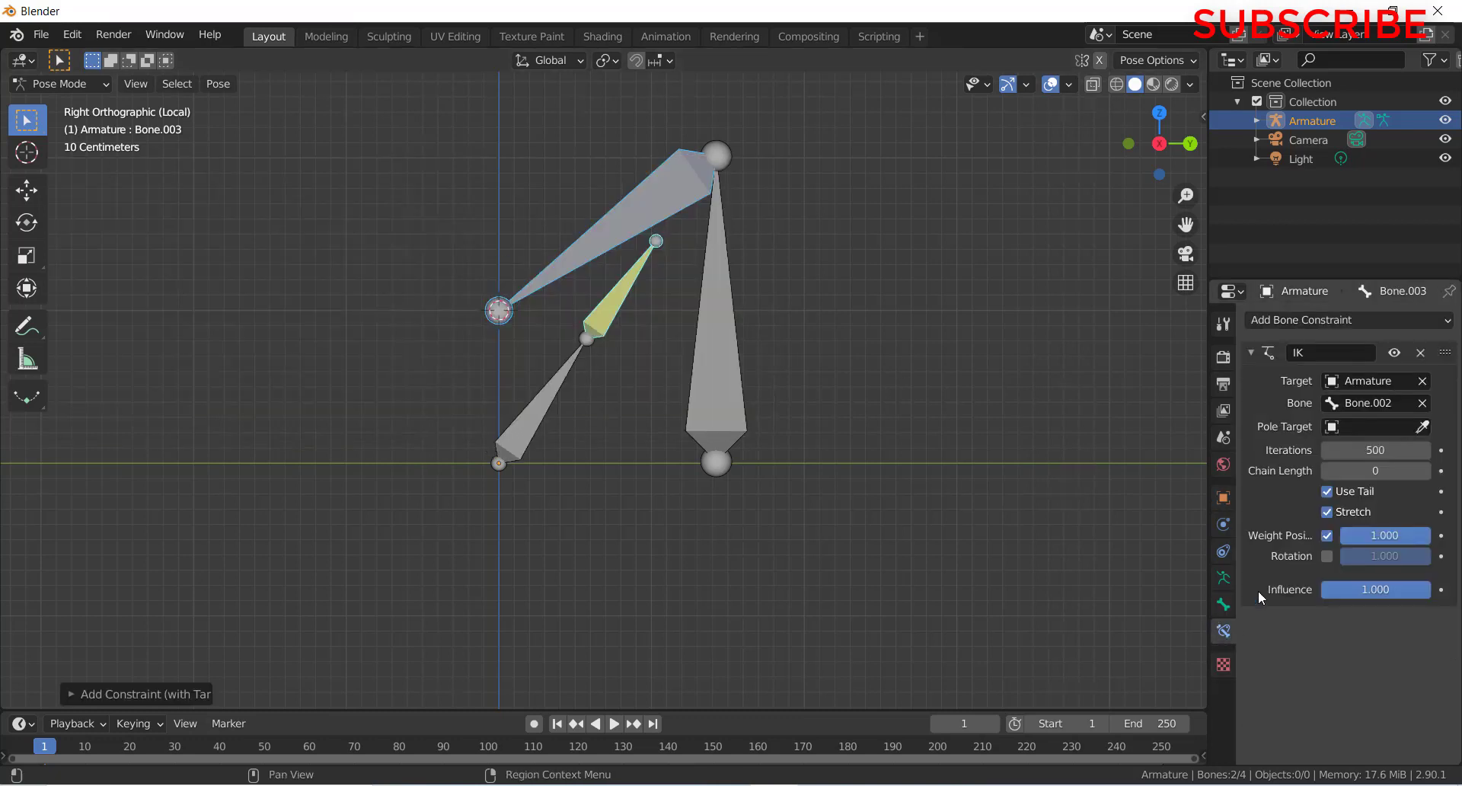
- Replace the misplaced IK constraint with one on Bone.002 targeting Bone.003
left_click(1419, 353)
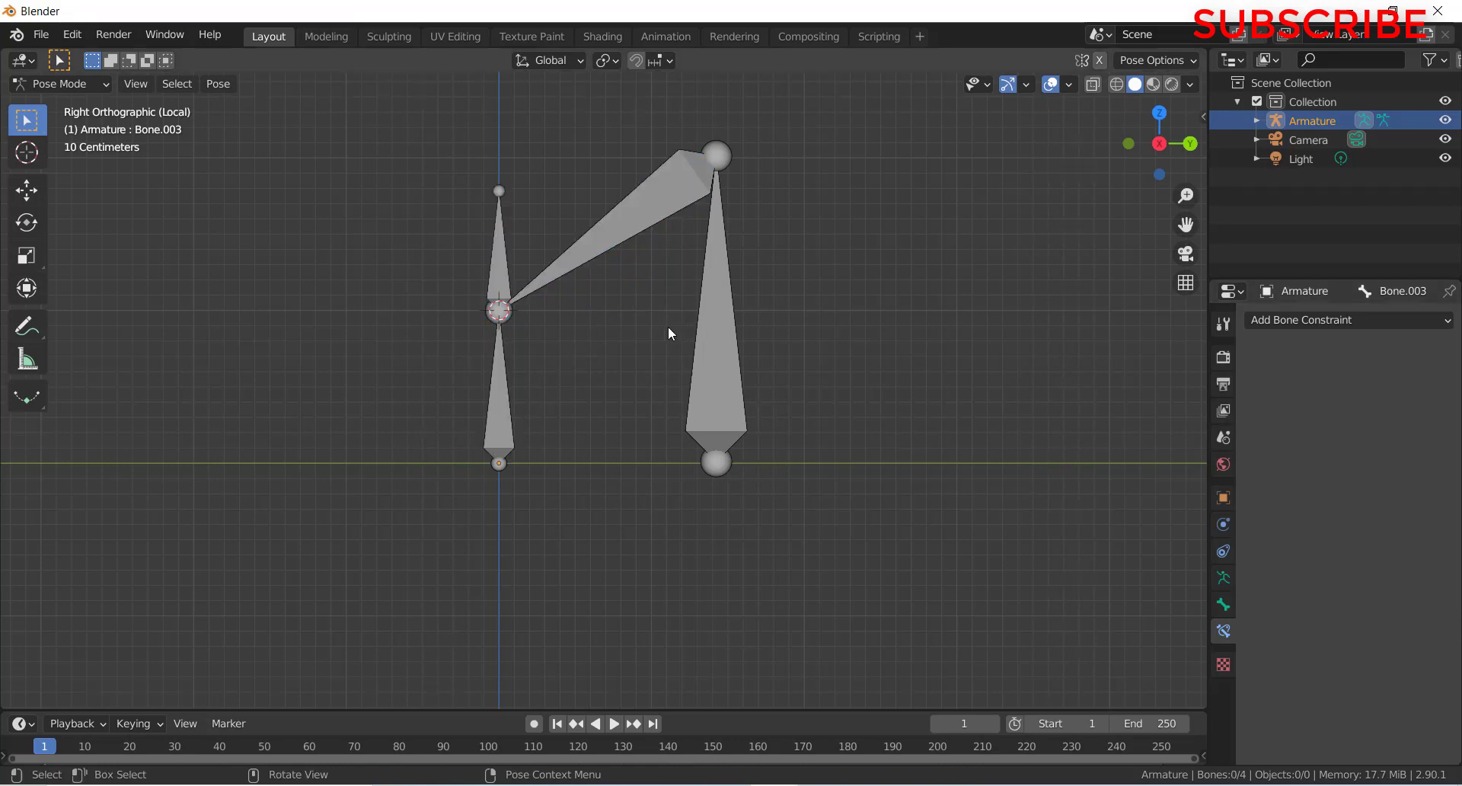
left_click(504, 254)
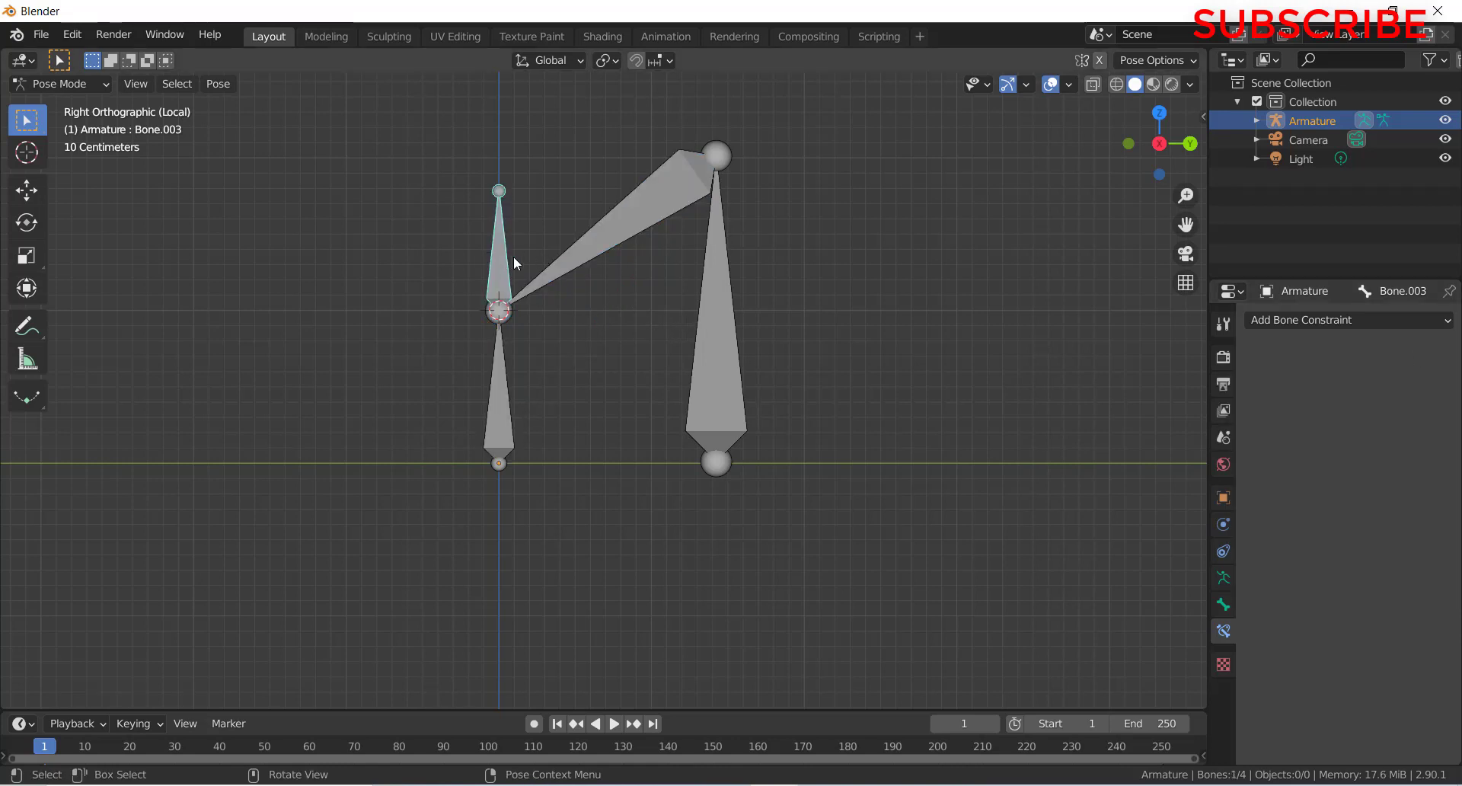
left_click(623, 226, "shift")
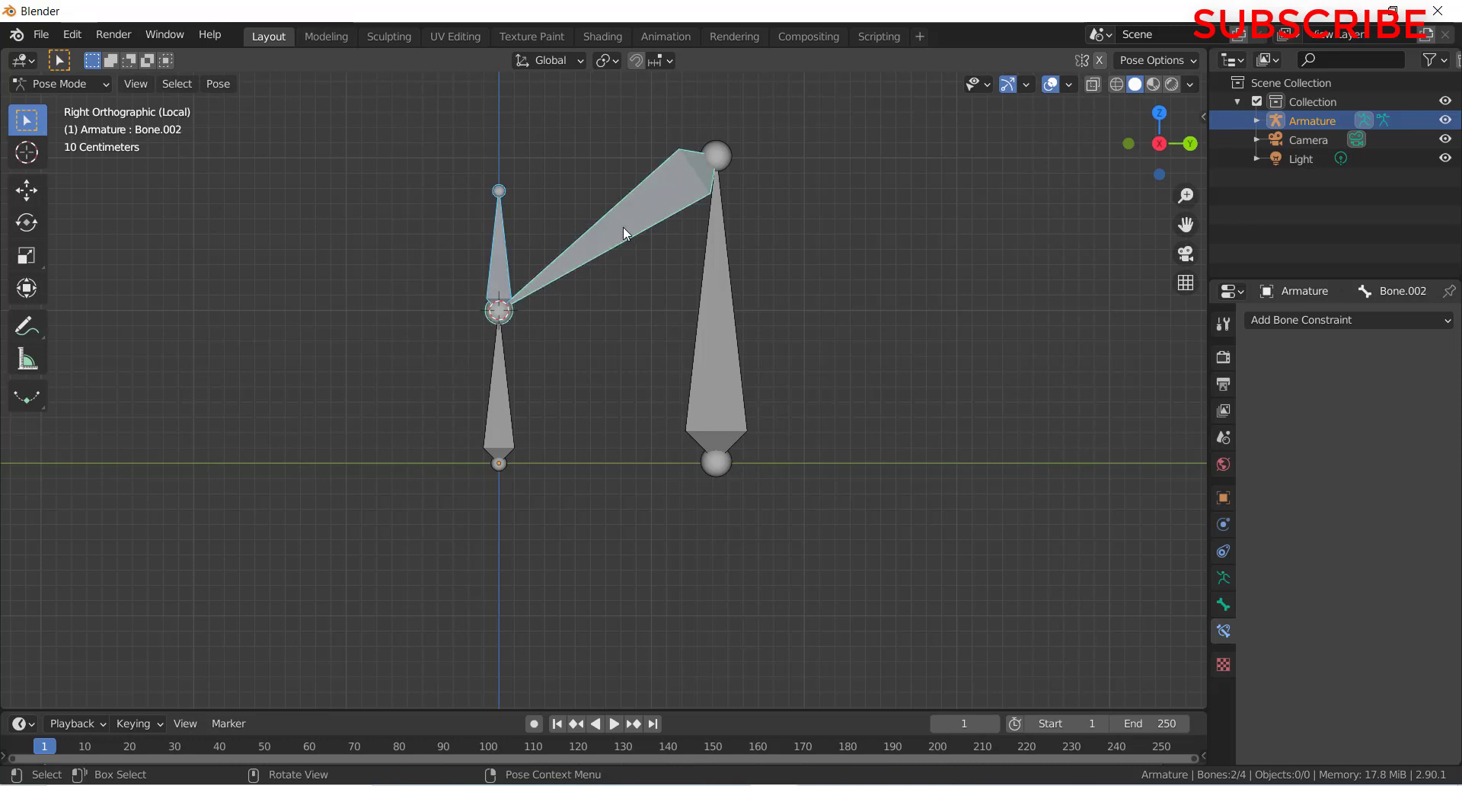
key("ctrl+shift+c")
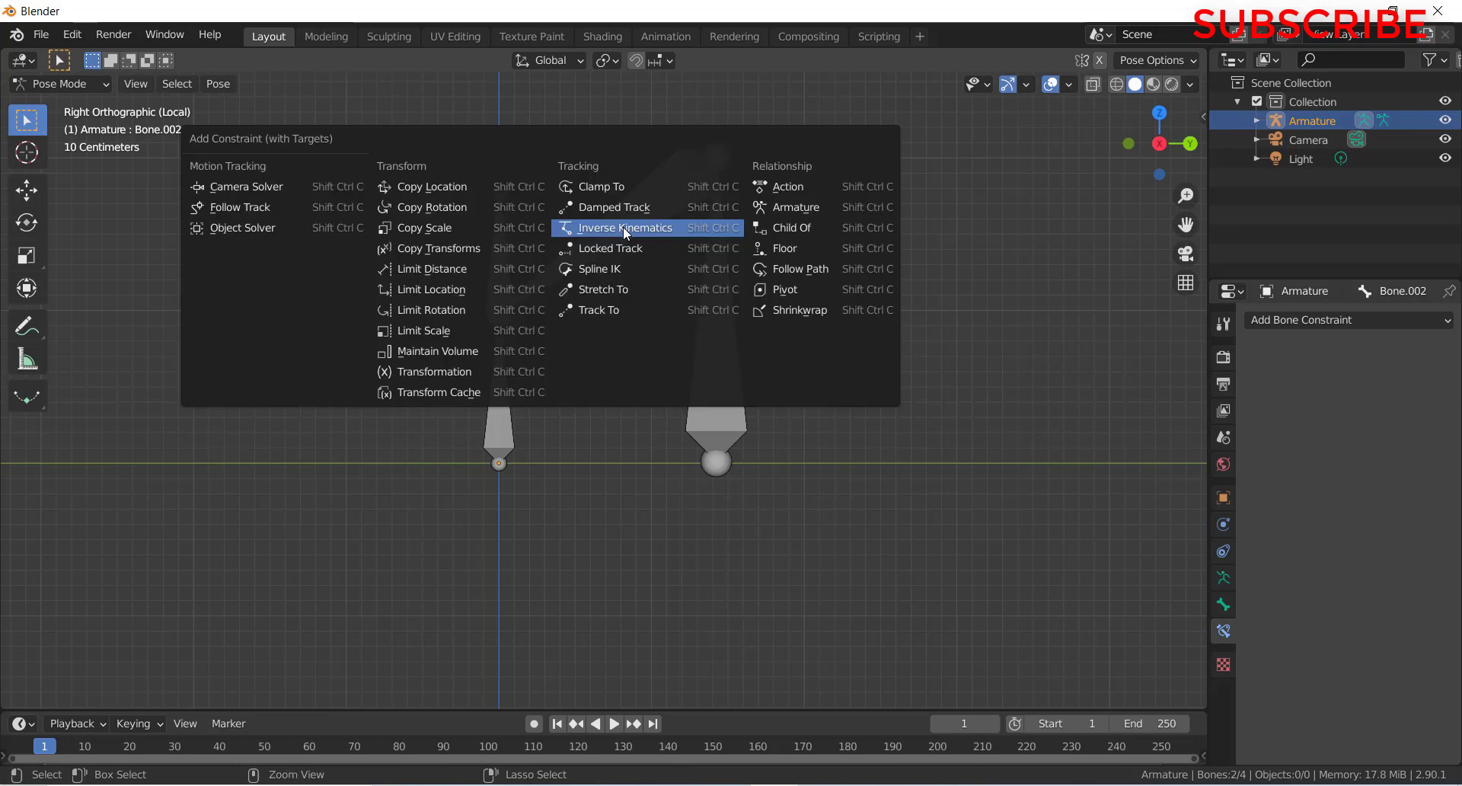
left_click(625, 228)
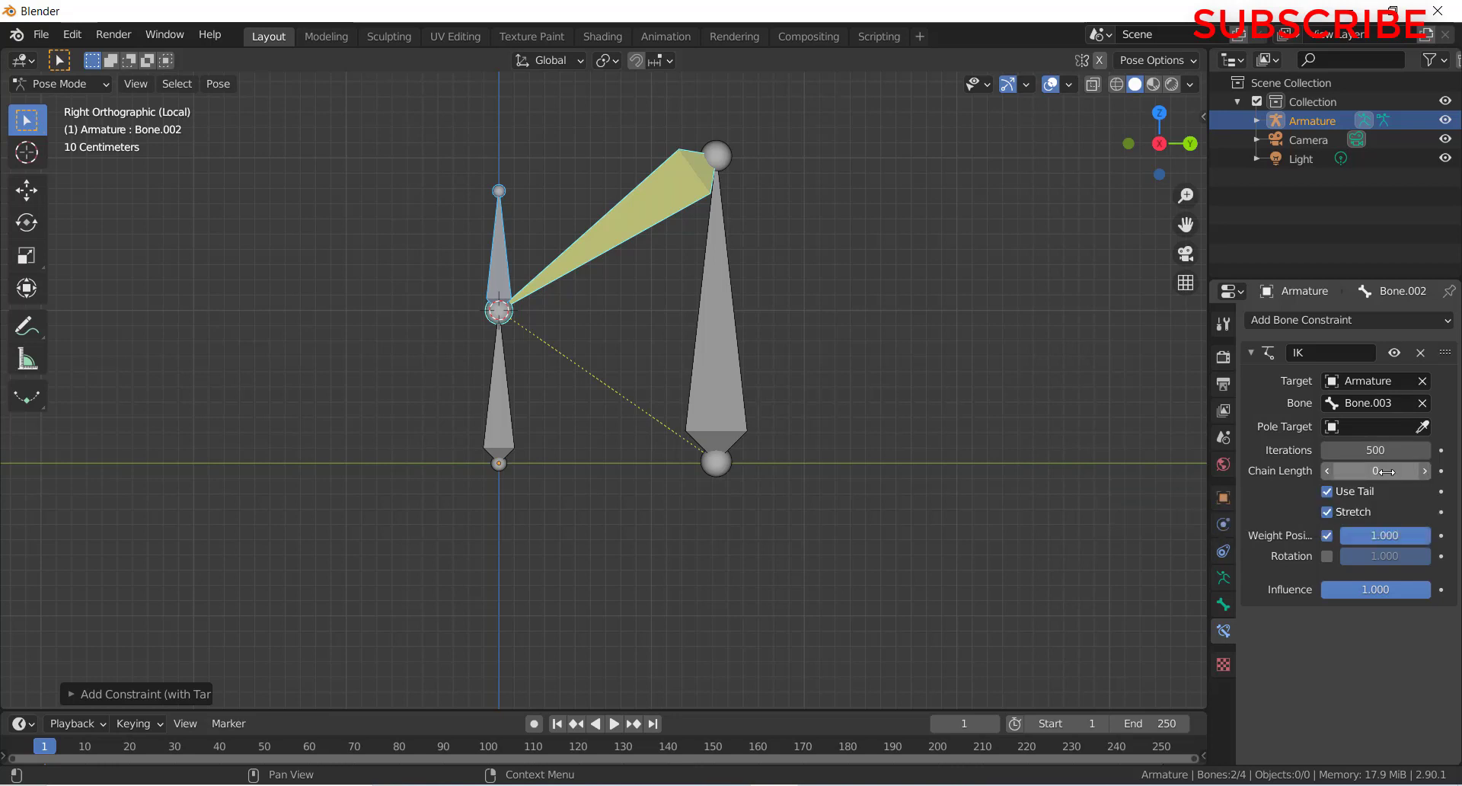
- Test-rotate the lower-left bone, cancel the rotation, and reselect Bone.002
left_click(504, 410)
key("r")
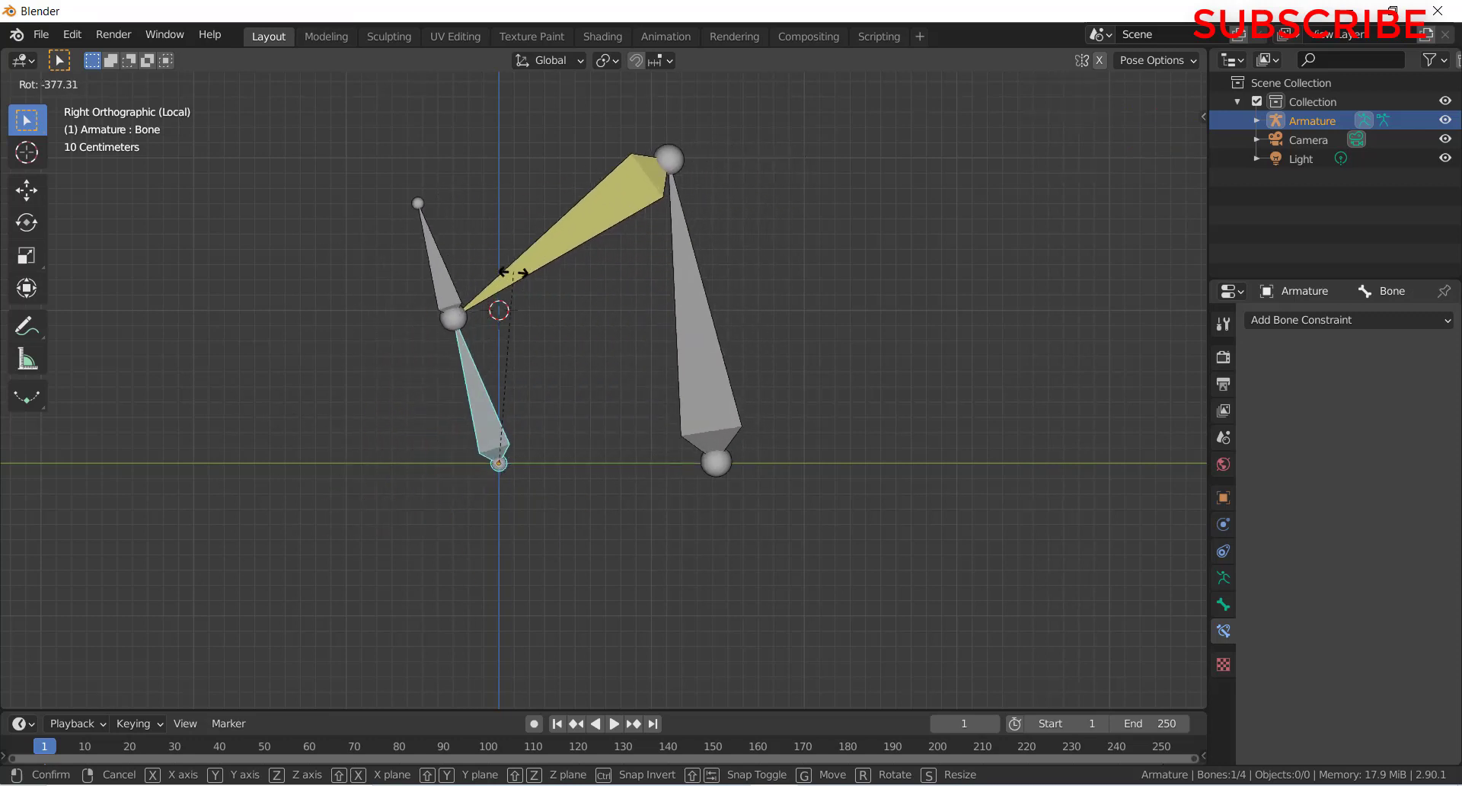
key("Escape")
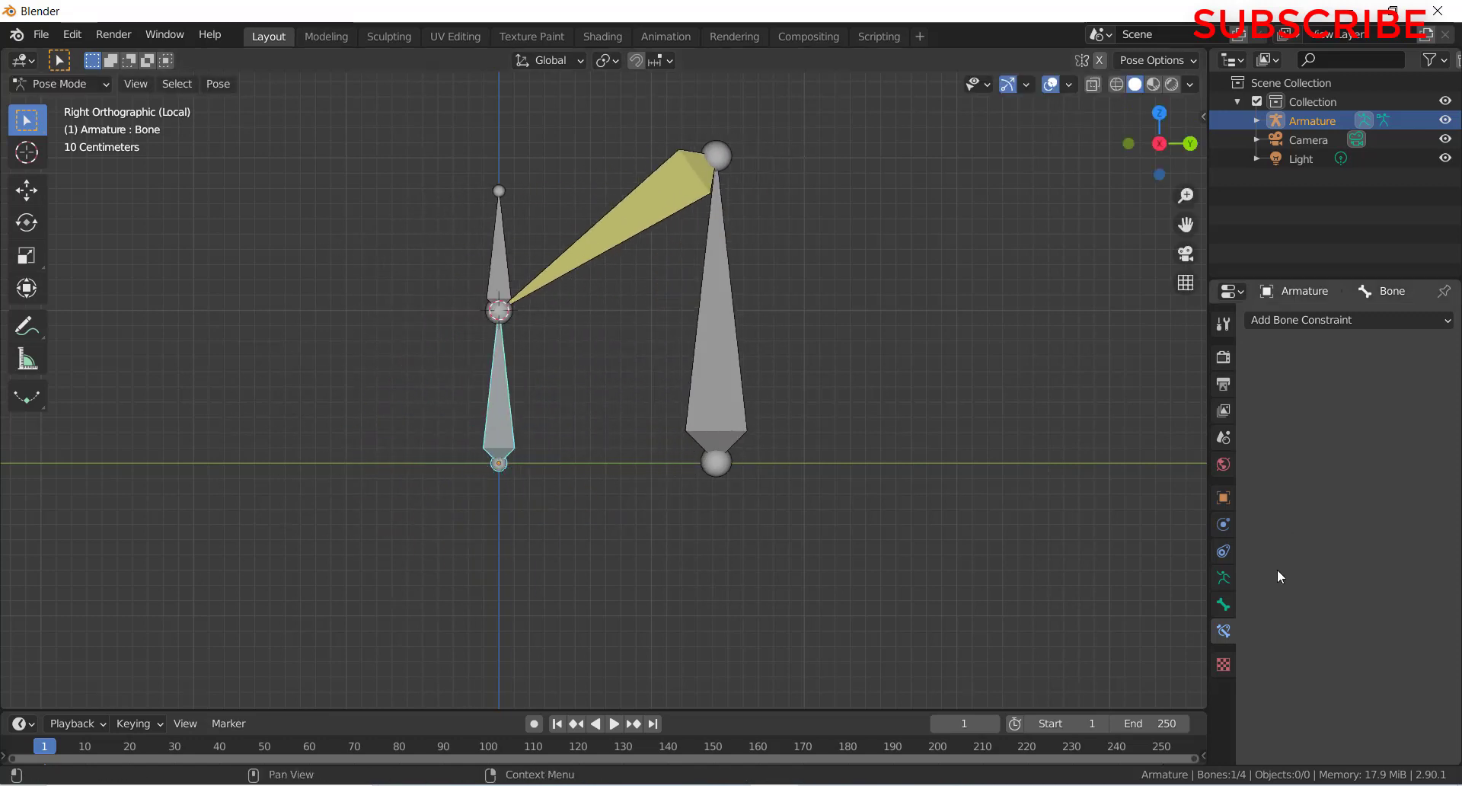
left_click(601, 249)
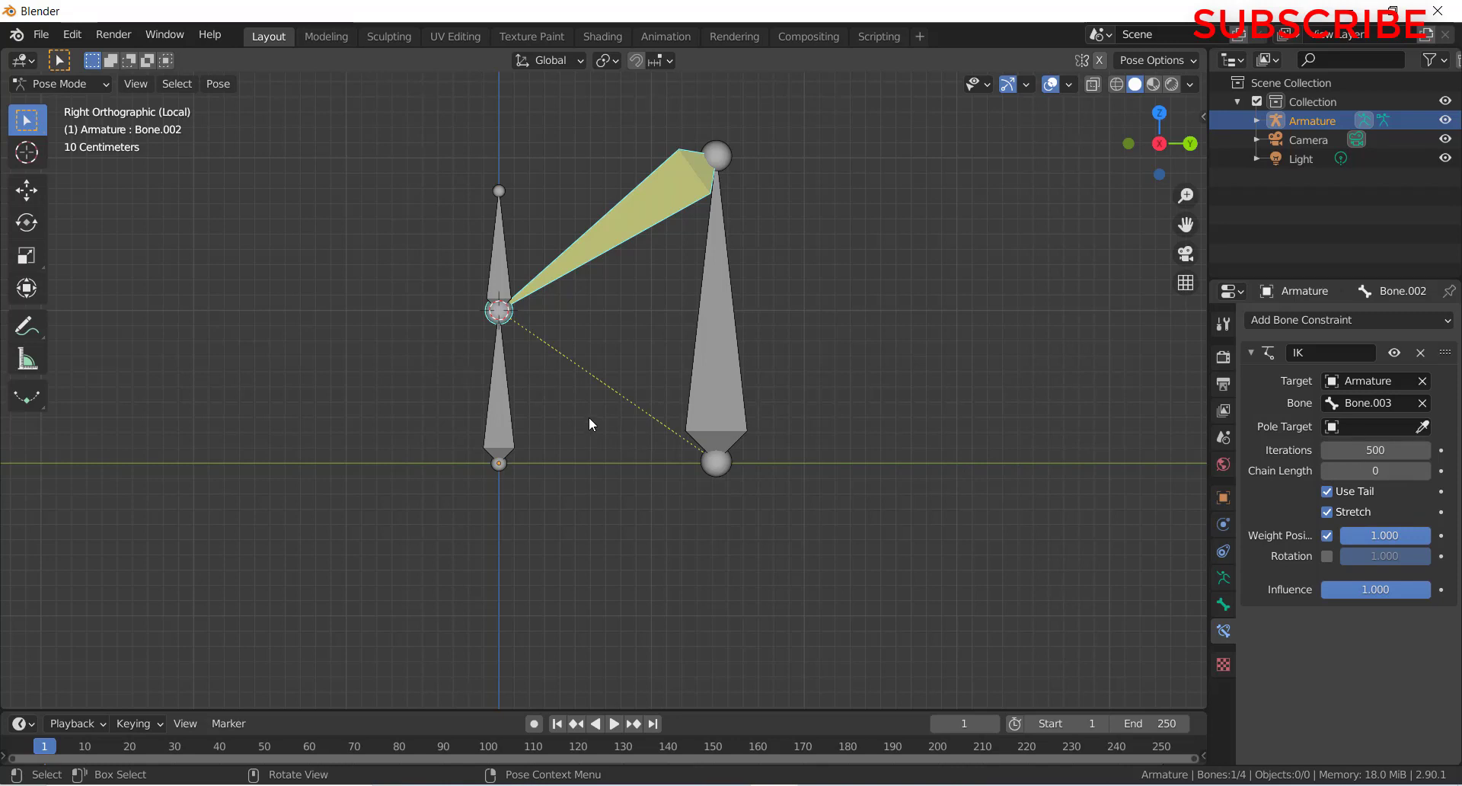
- Set Bone.002's IK Chain Length to 2
left_click(1424, 471)
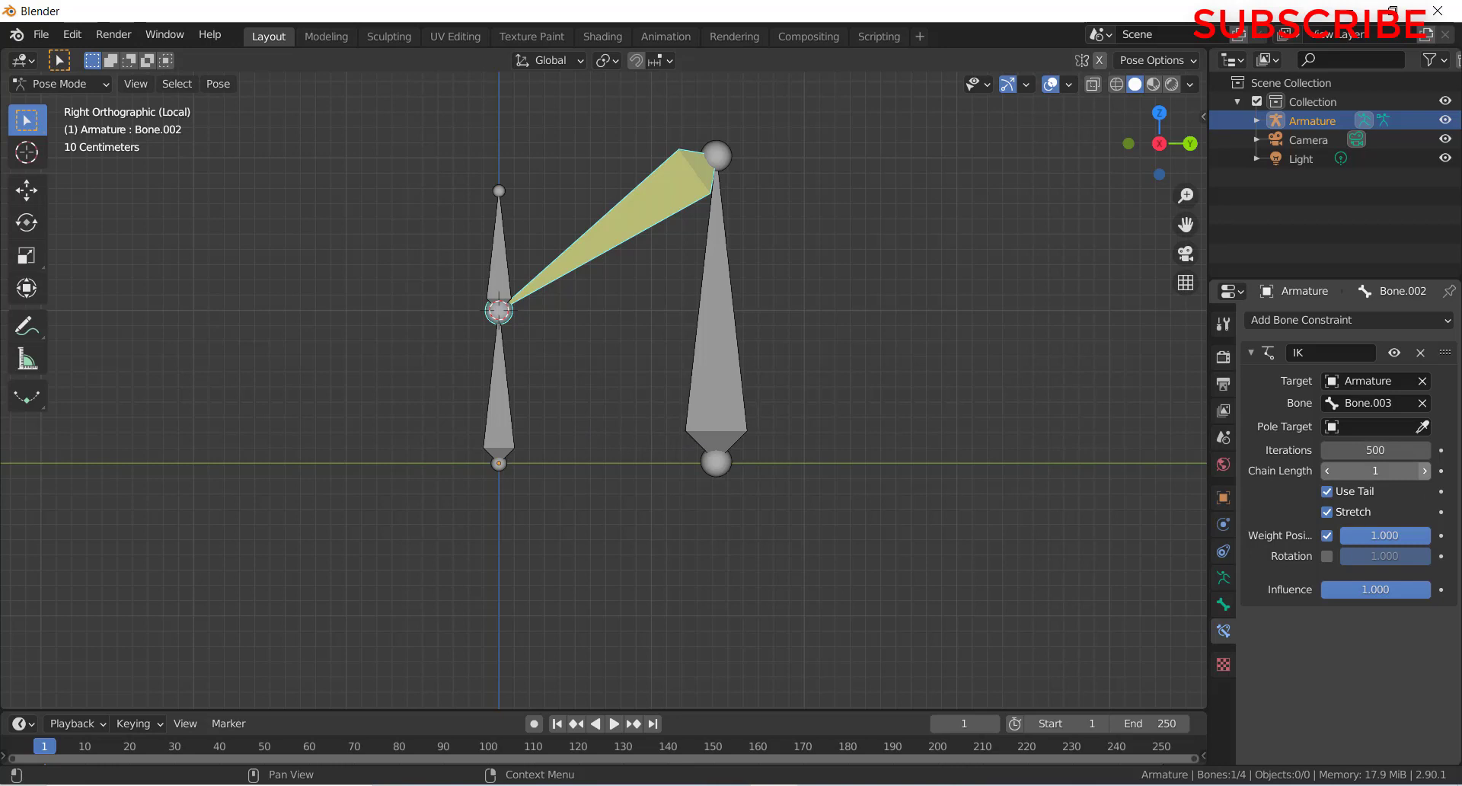
left_click(1425, 471)
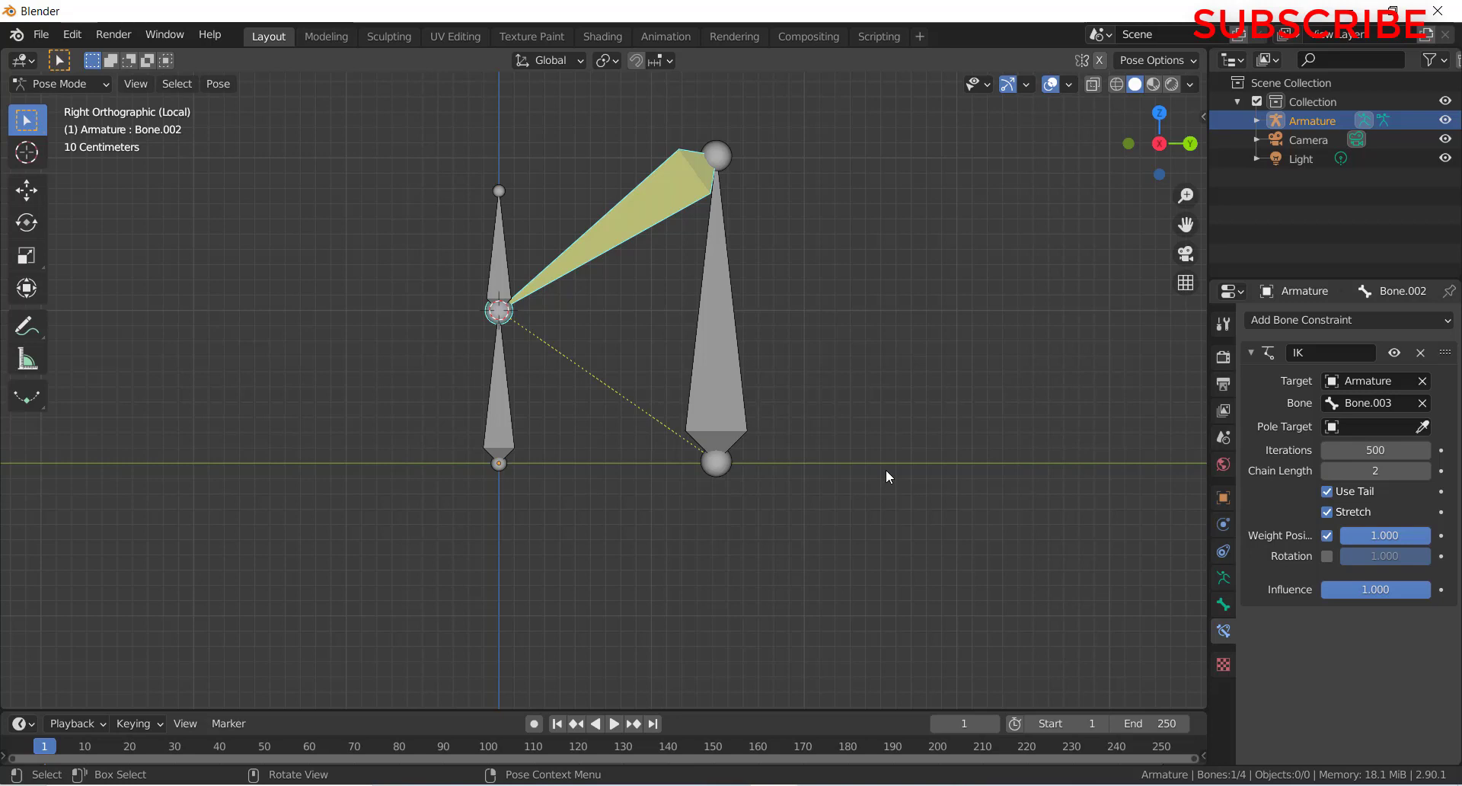
left_click(1375, 471)
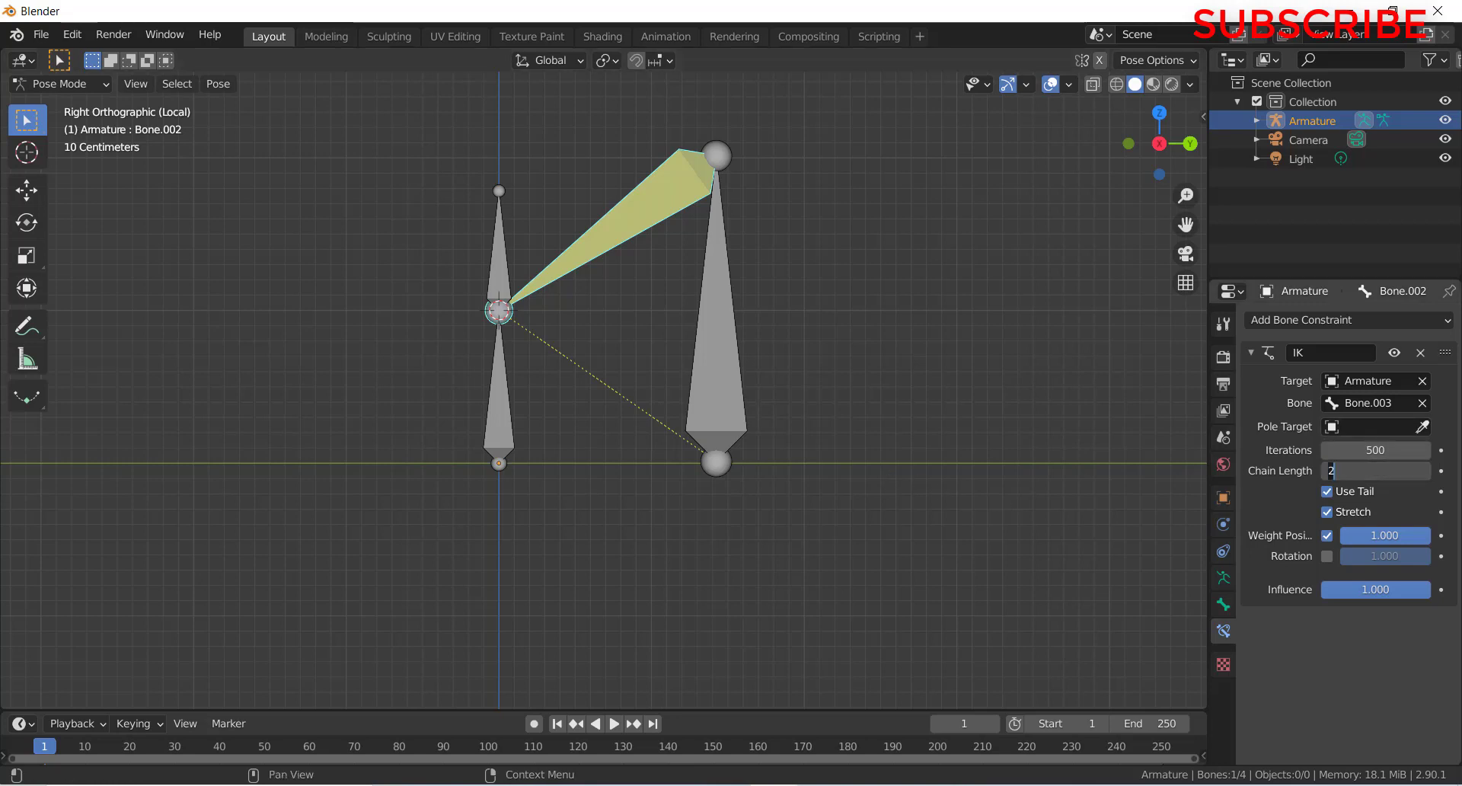
key("Return")
- Test-rotate the lower-left bone, cancel, and raise Bone.002's IK Chain Length to 2 again
left_click(508, 411)
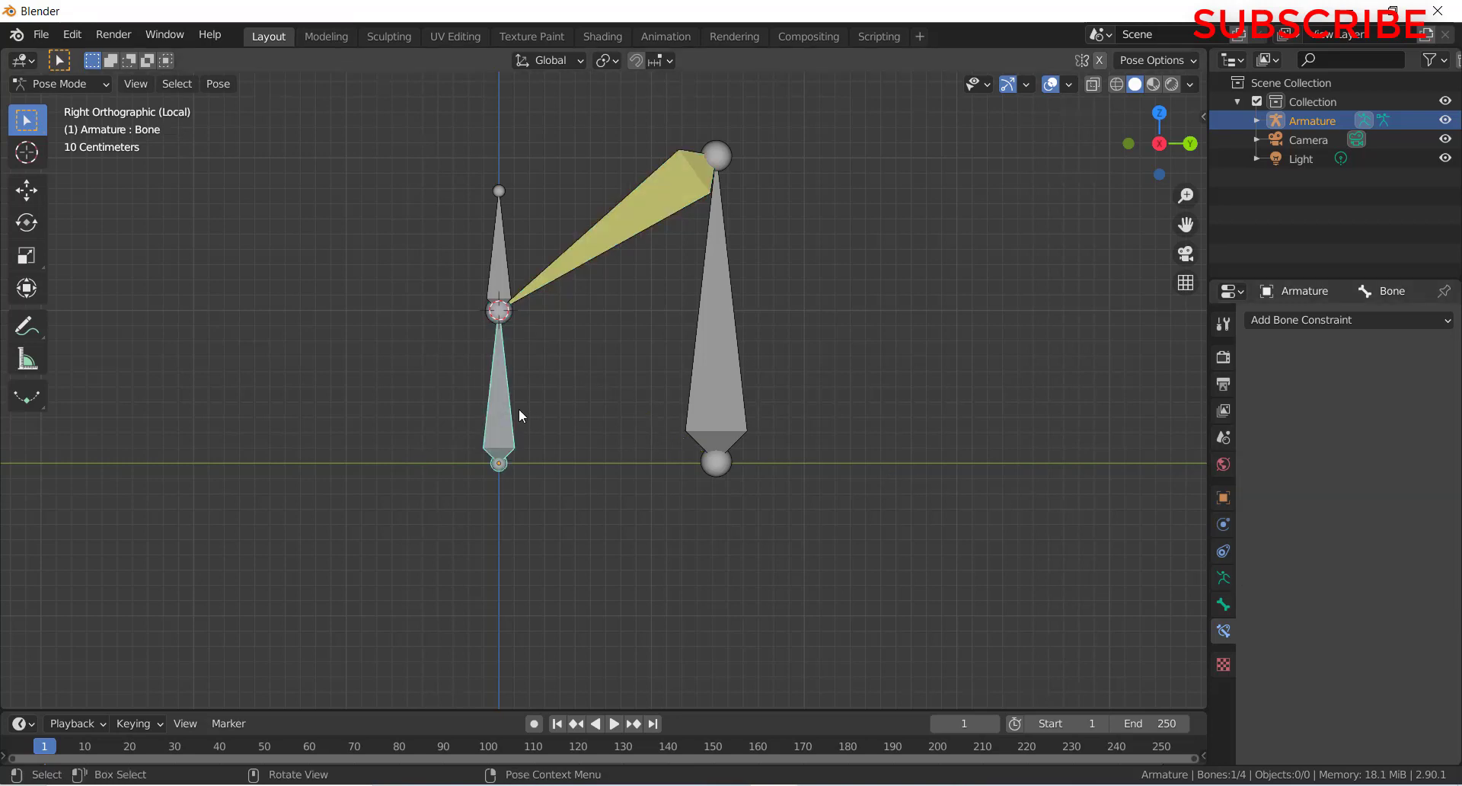
key("r")
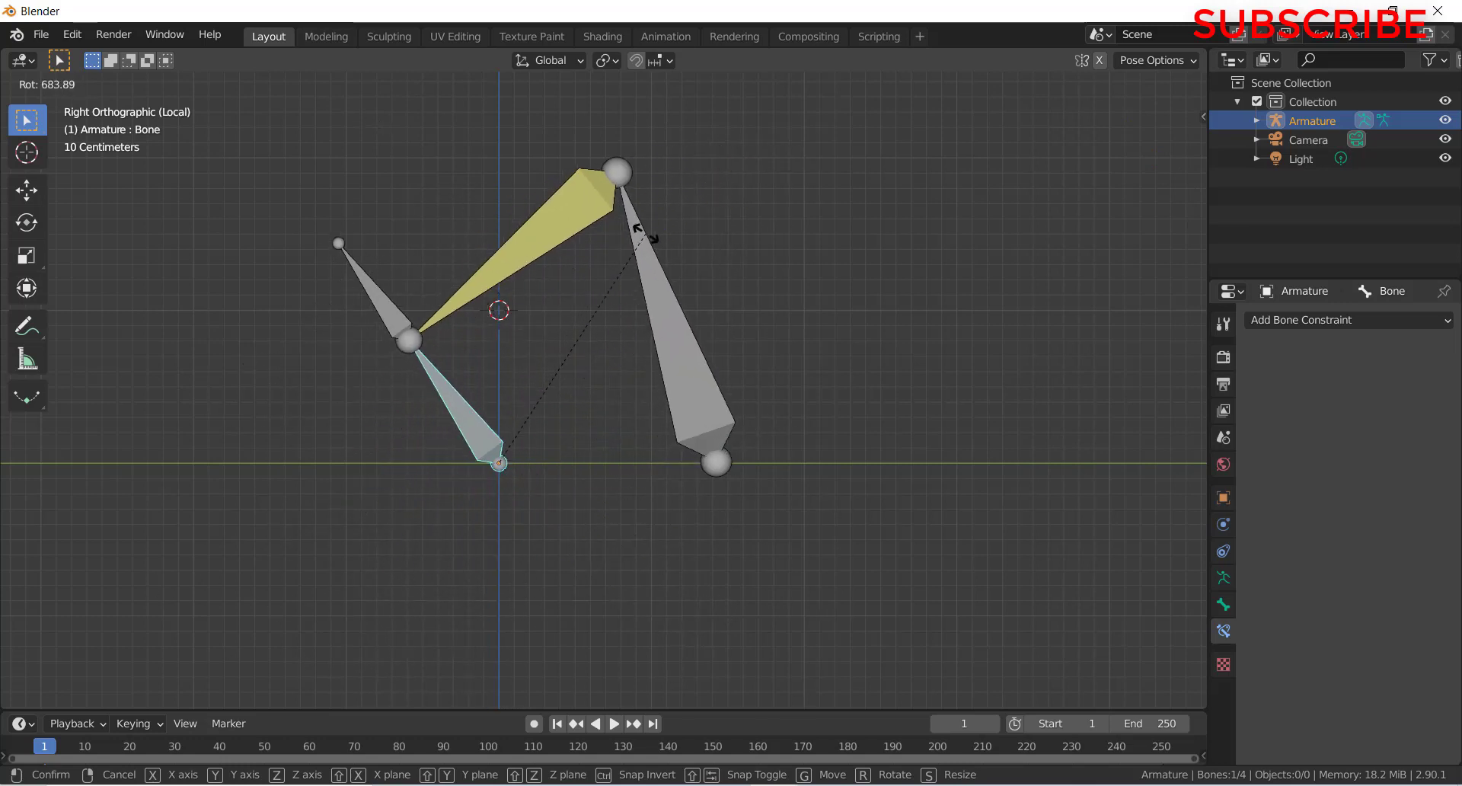
right_click(695, 297)
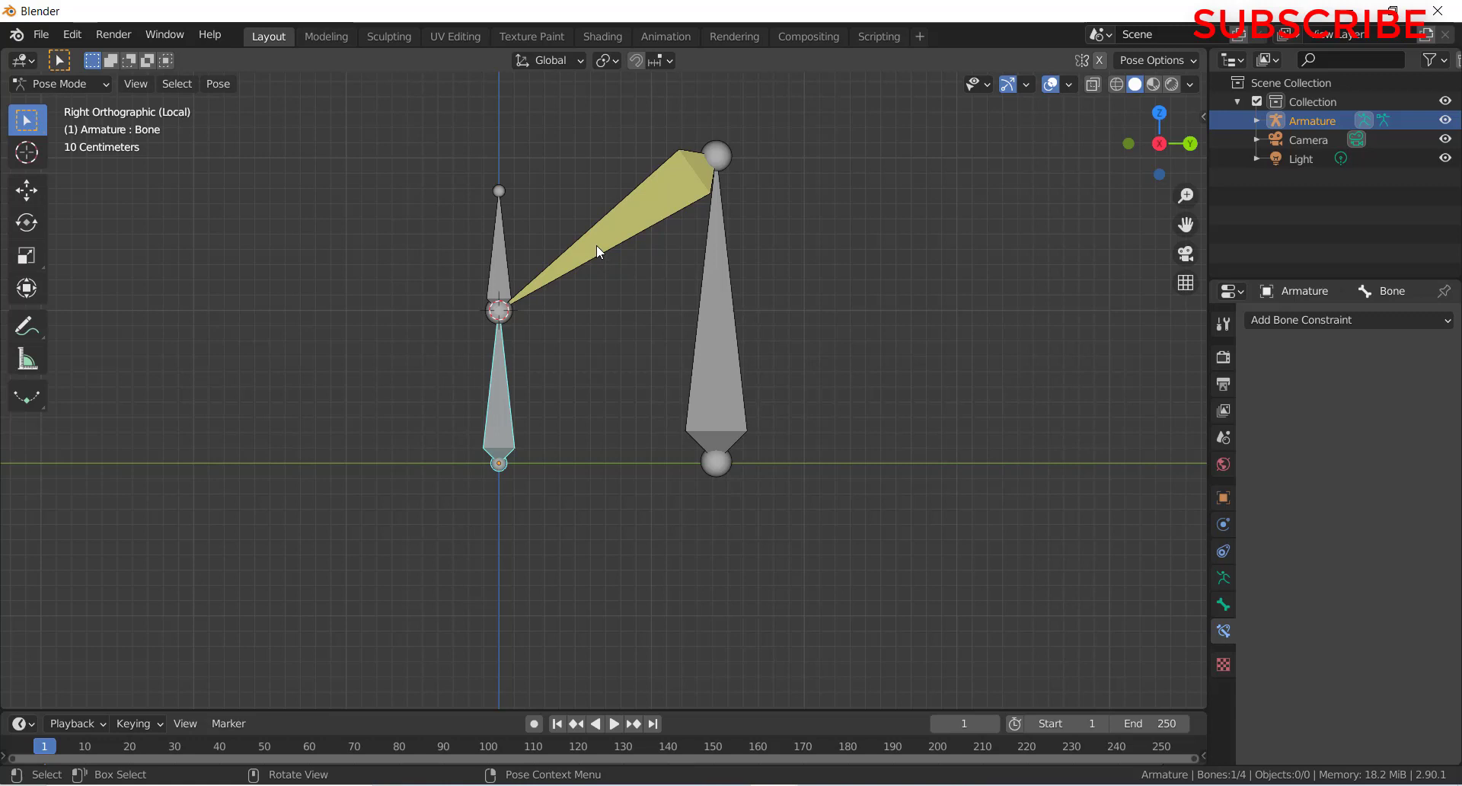
left_click(599, 250)
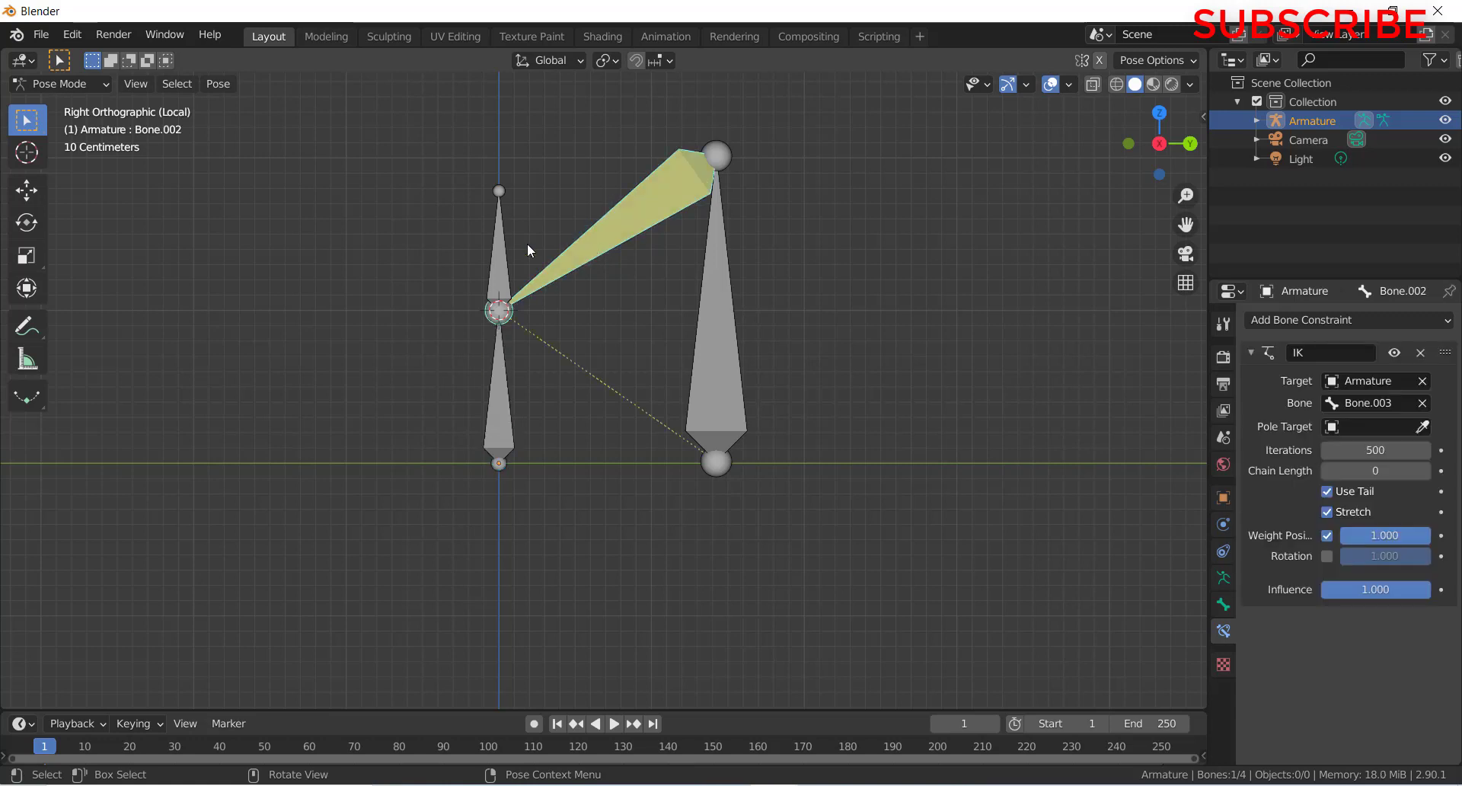
left_click(1425, 470)
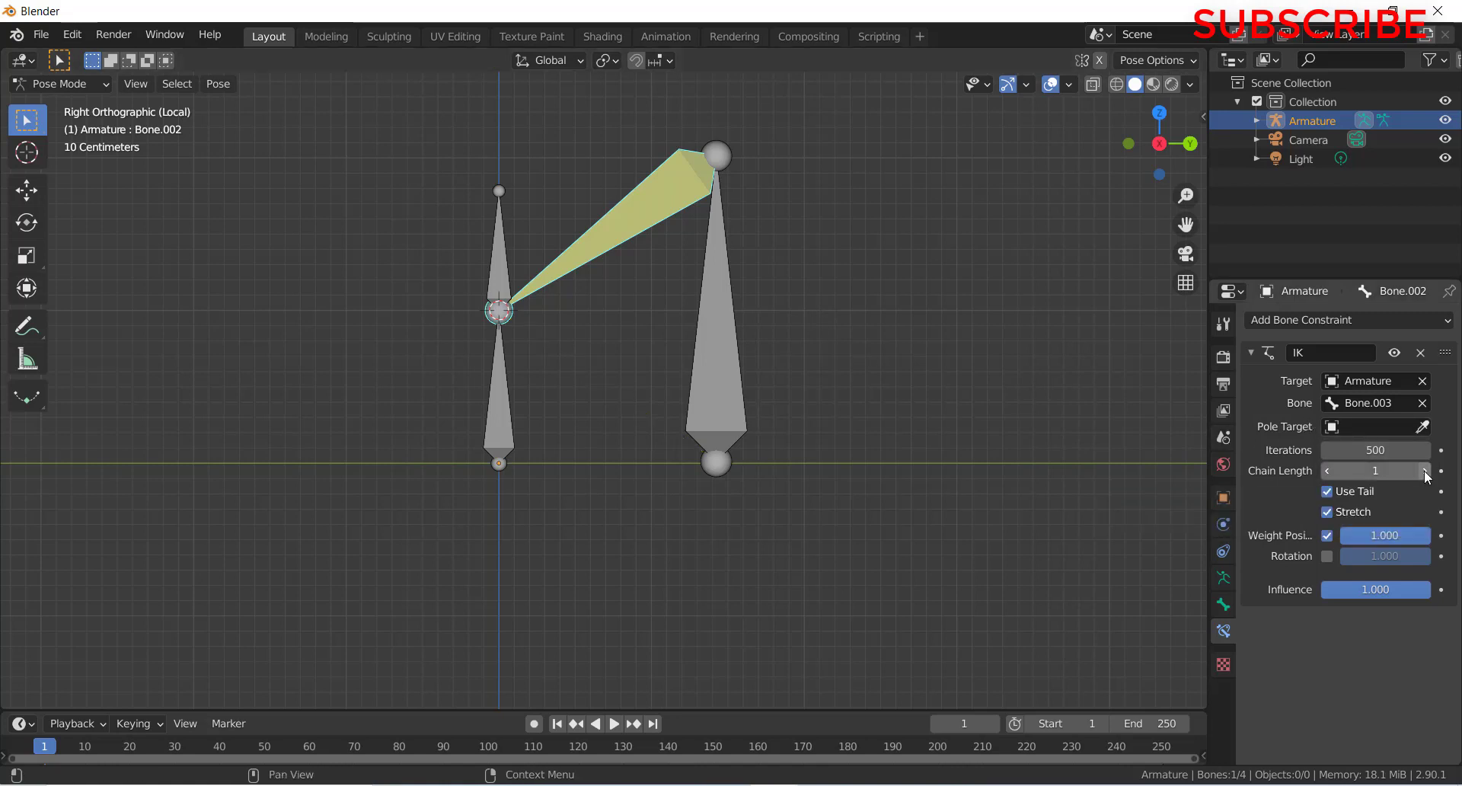
left_click(1425, 471)
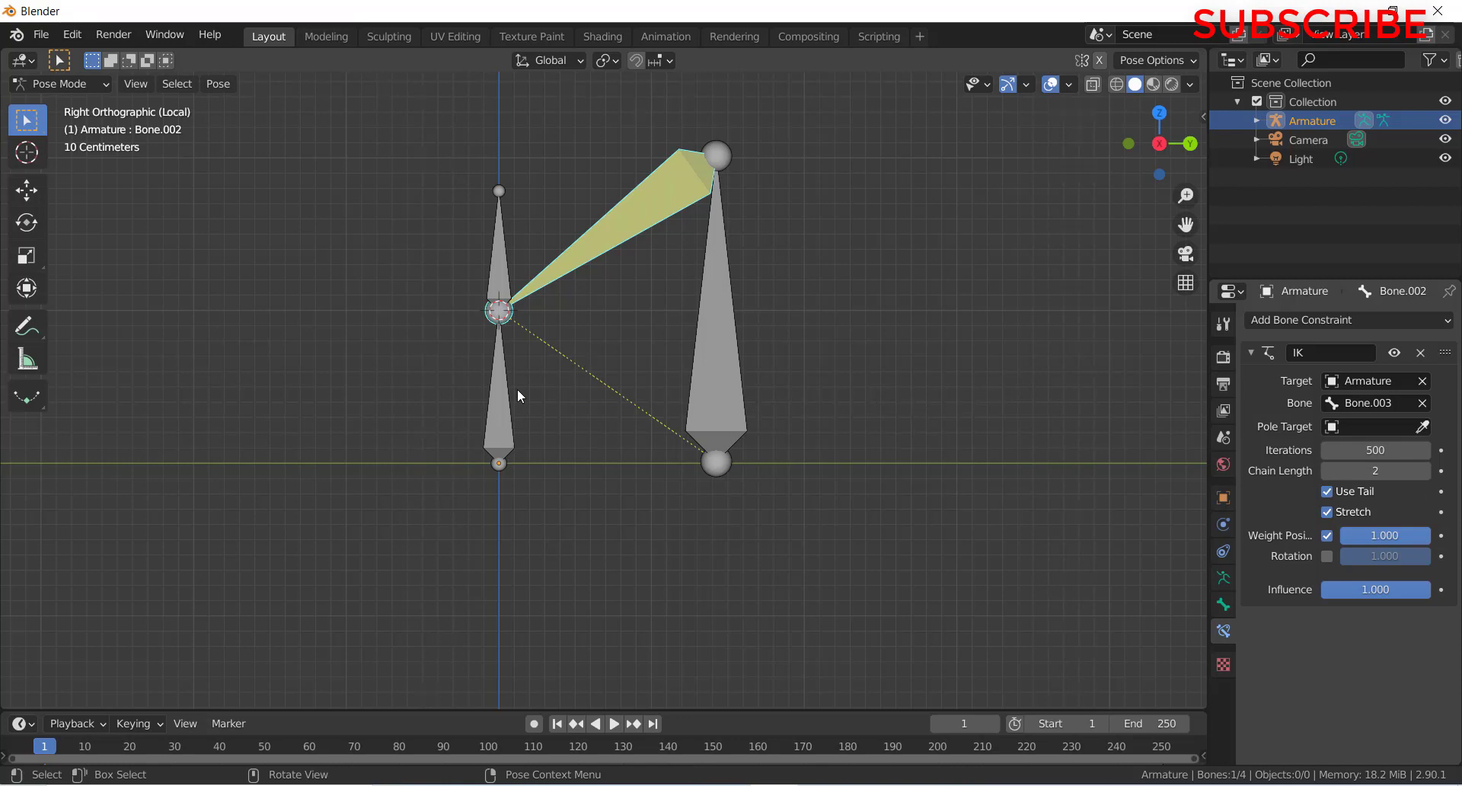
left_click(510, 412)
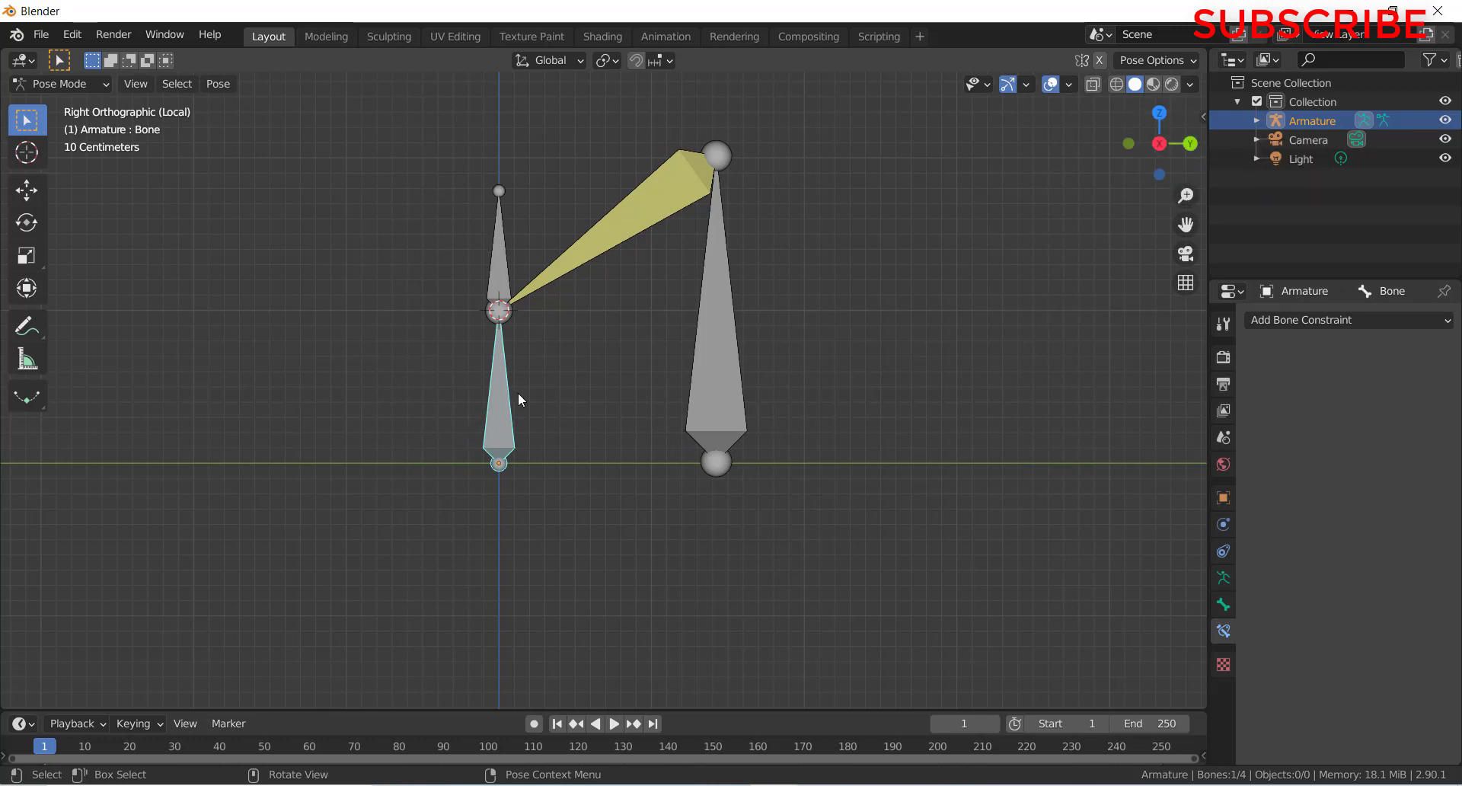
- Set the lower bone's rotation mode to XYZ Euler and keyframe its rotation at frame 1
key("n")
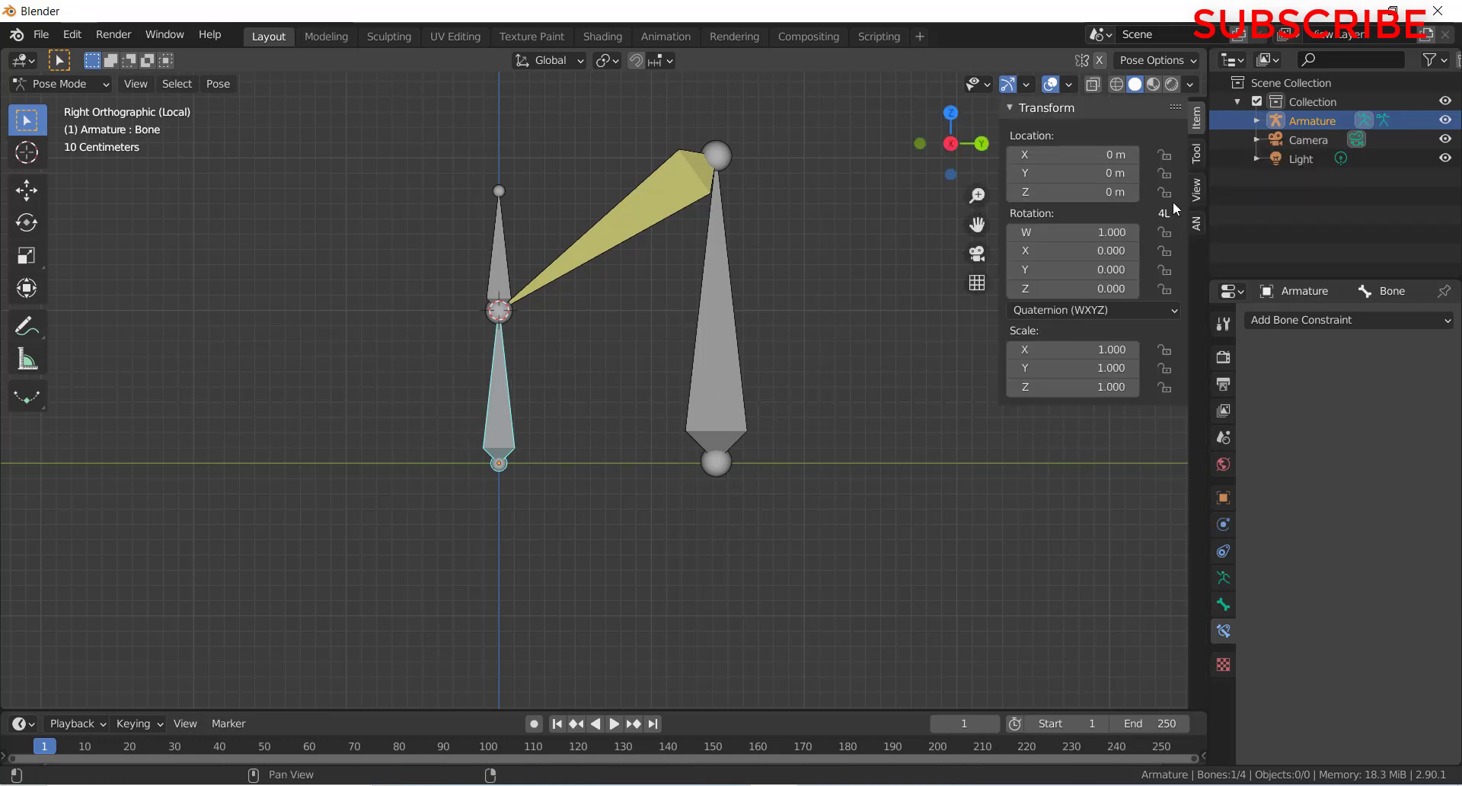
left_click(1104, 308)
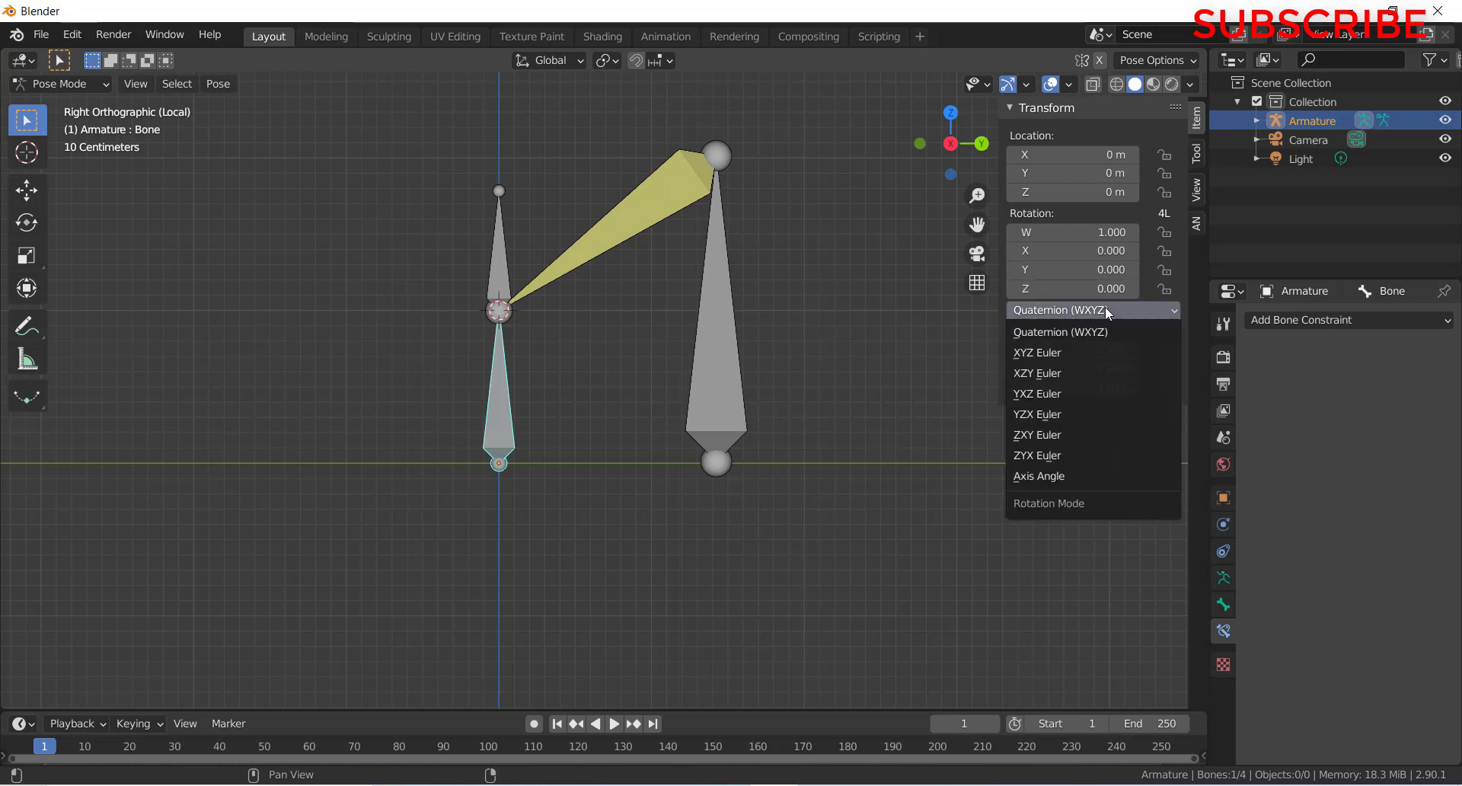
left_click(1090, 352)
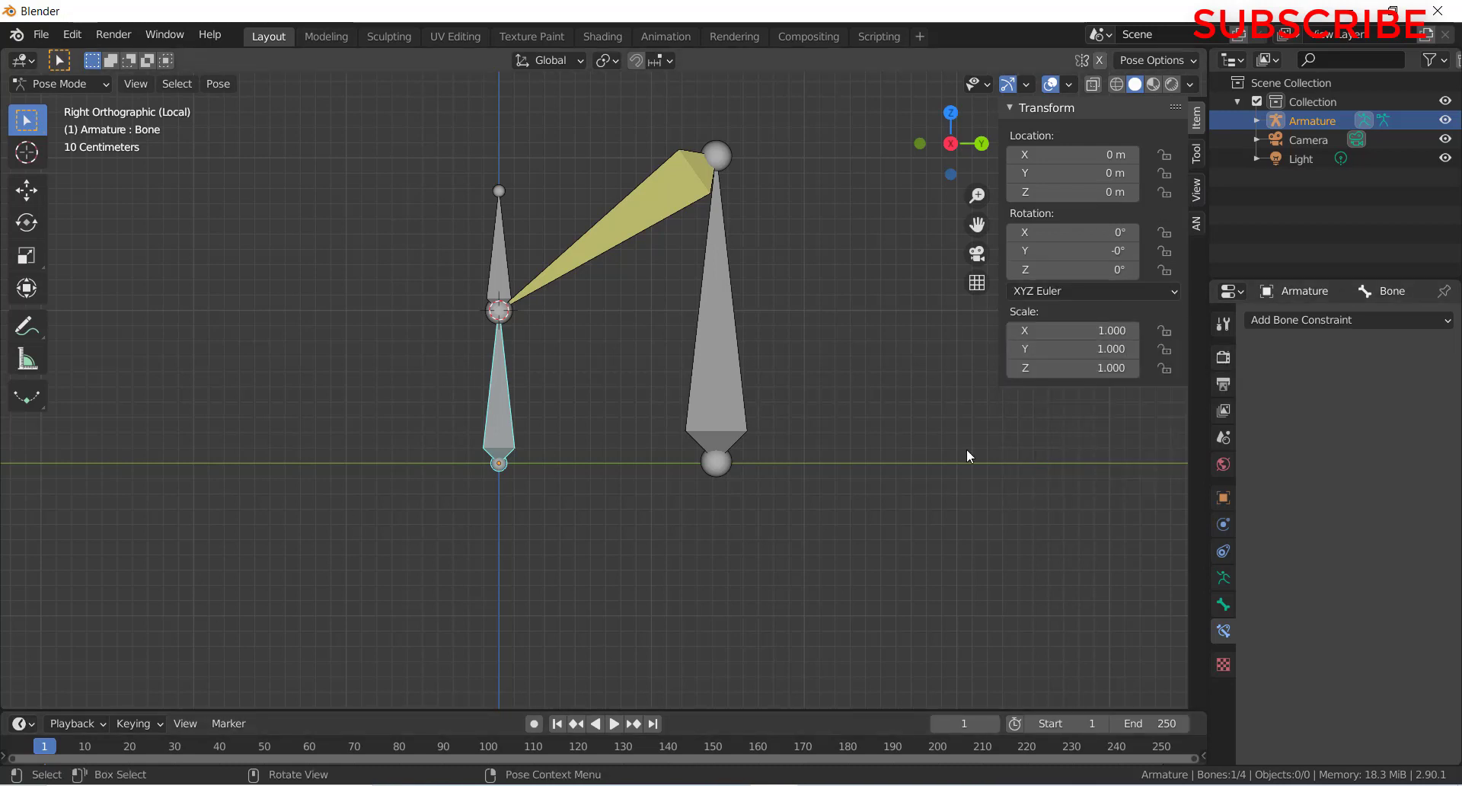
key("i")
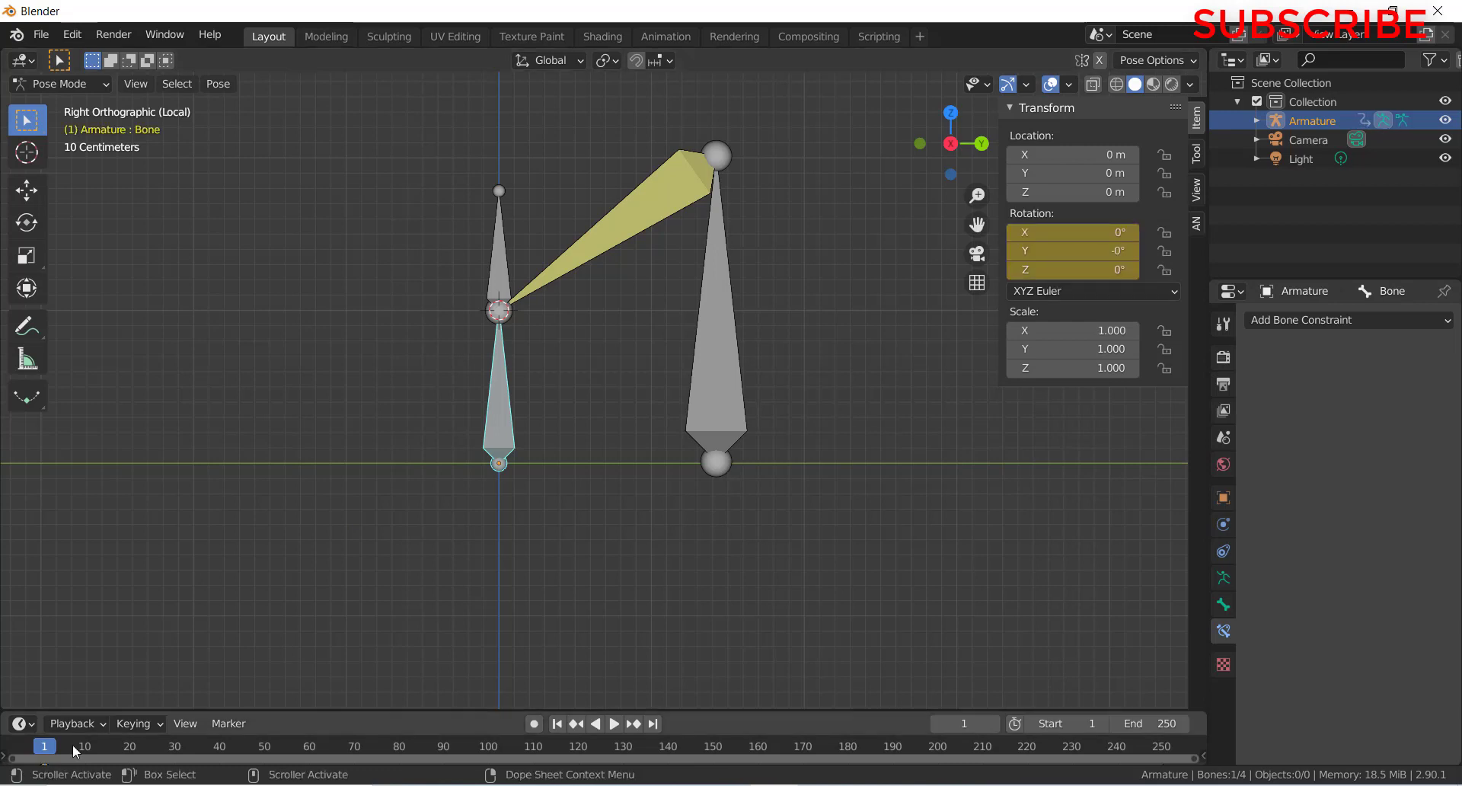
- At frame 30, set the bone's rotation to X 720°, Y 0, and keyframe it
left_click_drag(46, 749, 175, 748)
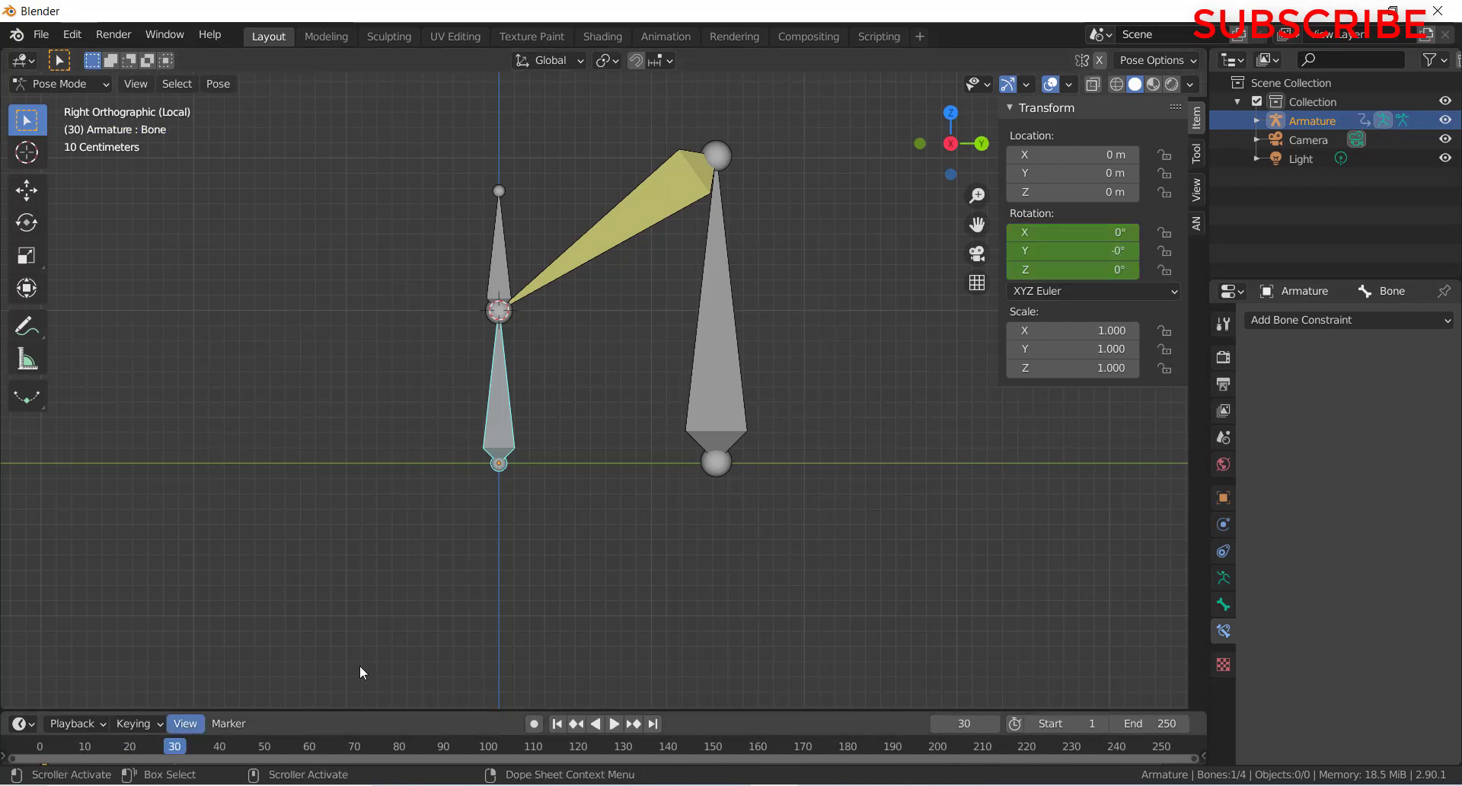
left_click_drag(1094, 269, 1089, 232)
left_click(1100, 250)
type("0")
key("Return")
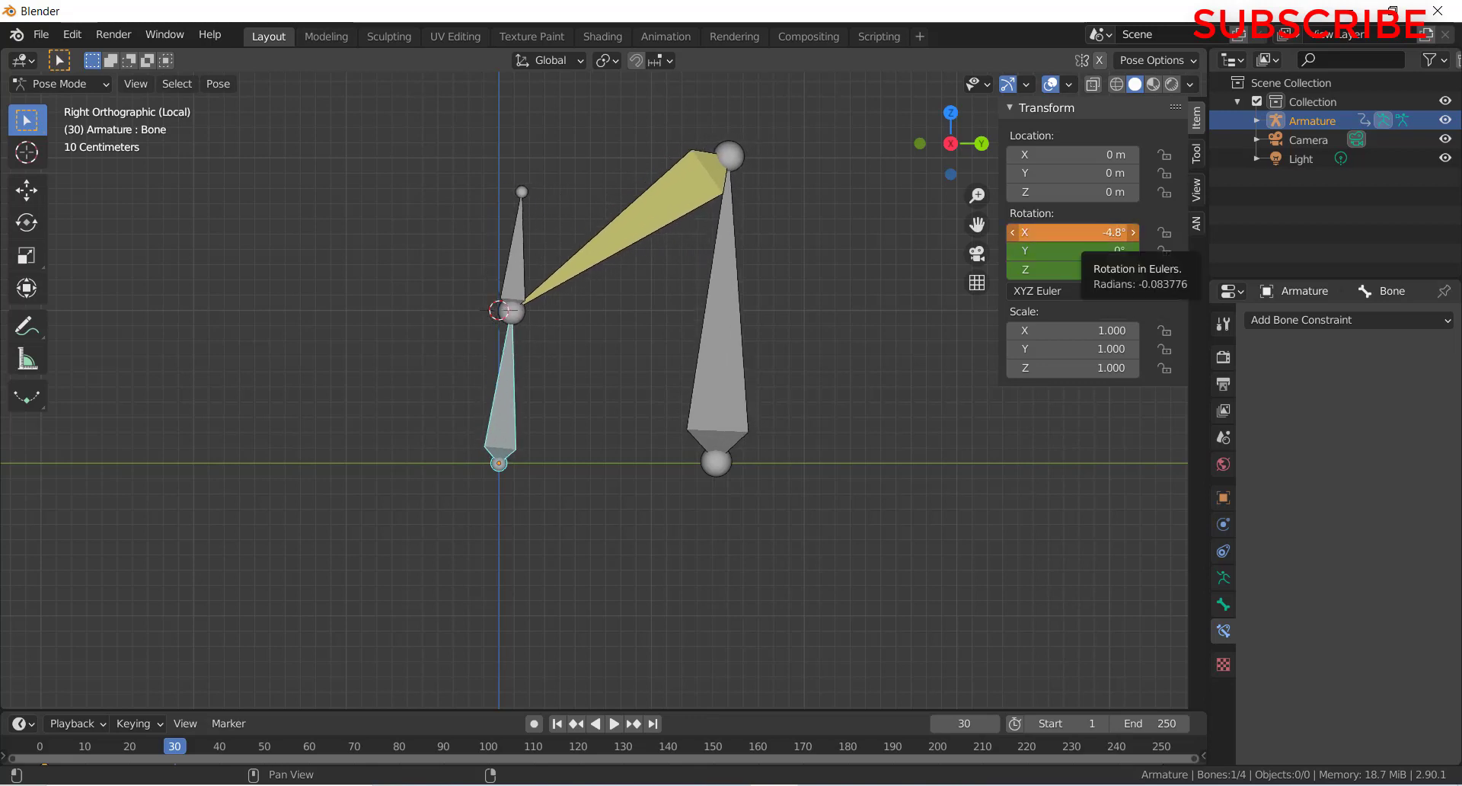
left_click(1089, 232)
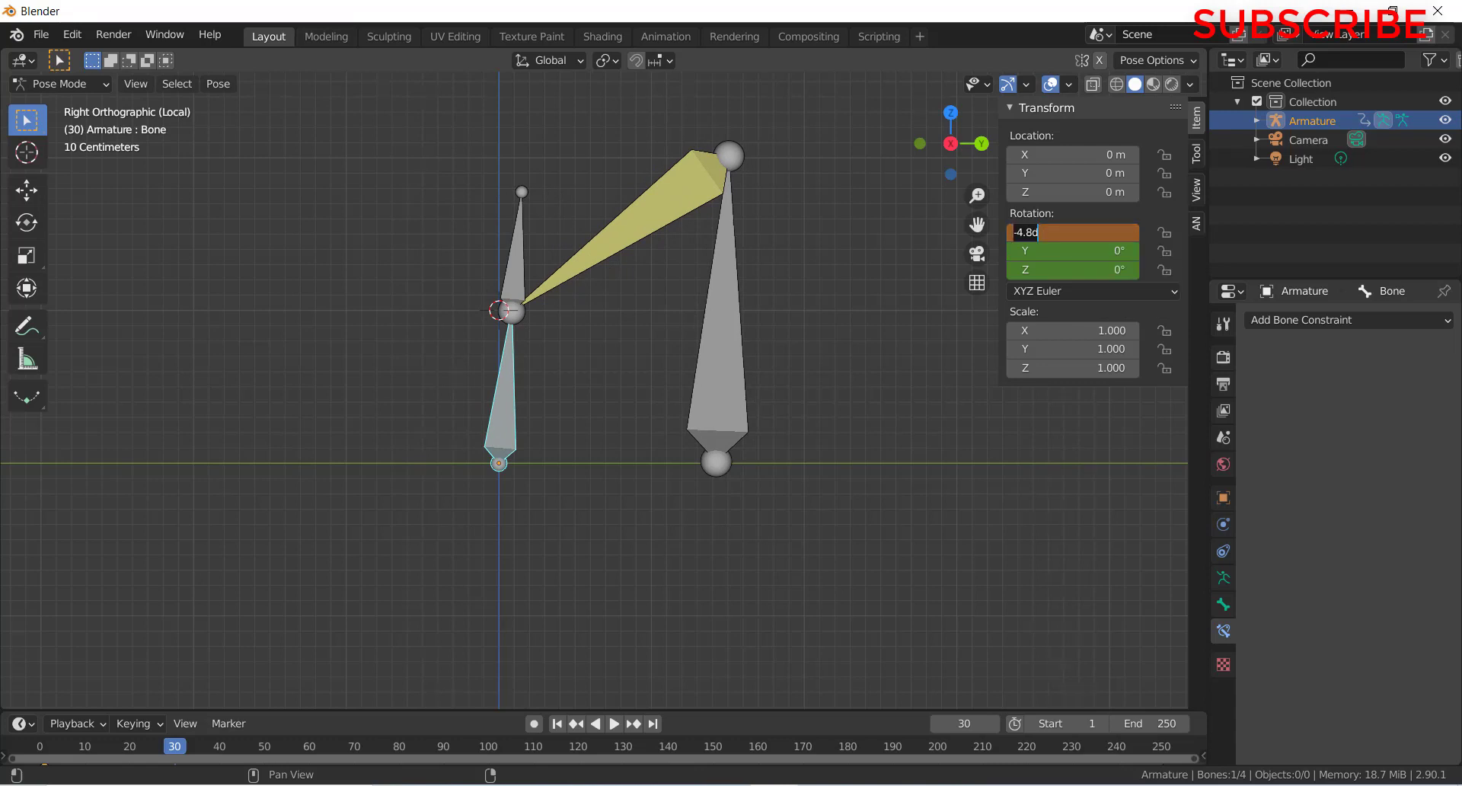
type("720")
key("Return")
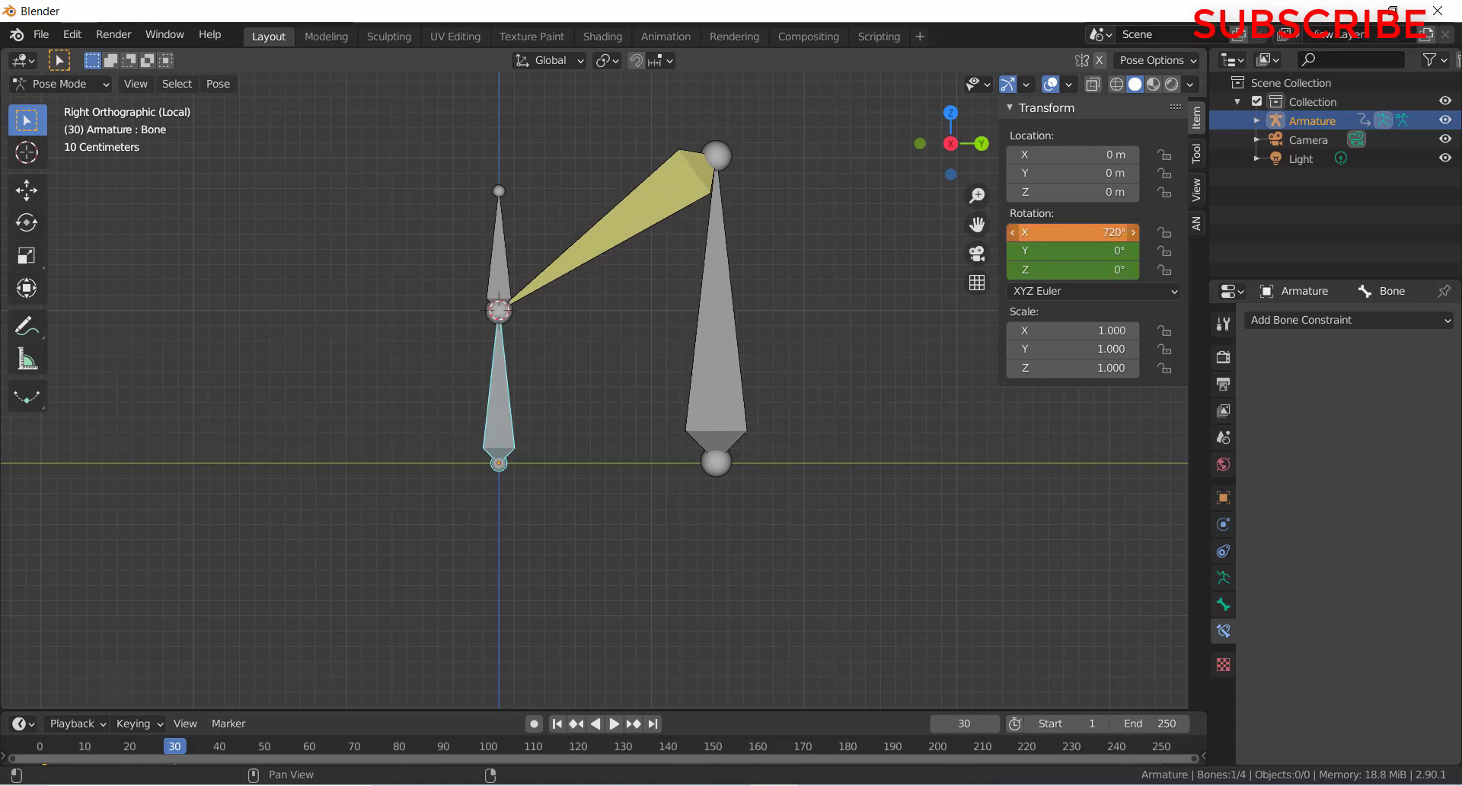
key("i")
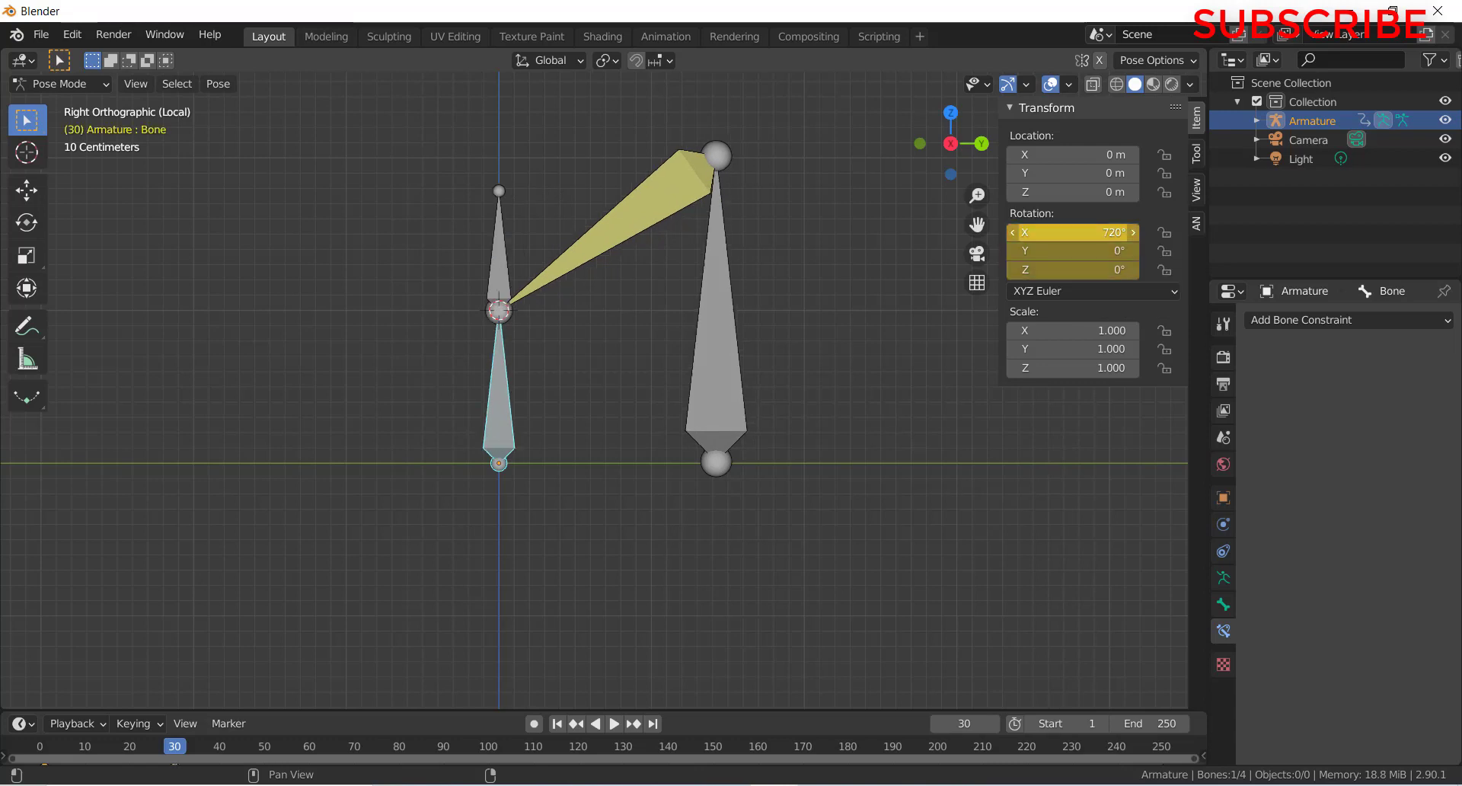
- Set the animation end frame to 35 and play back the crank spin
left_click(1165, 723)
type("35")
key("Return")
left_click(613, 724)
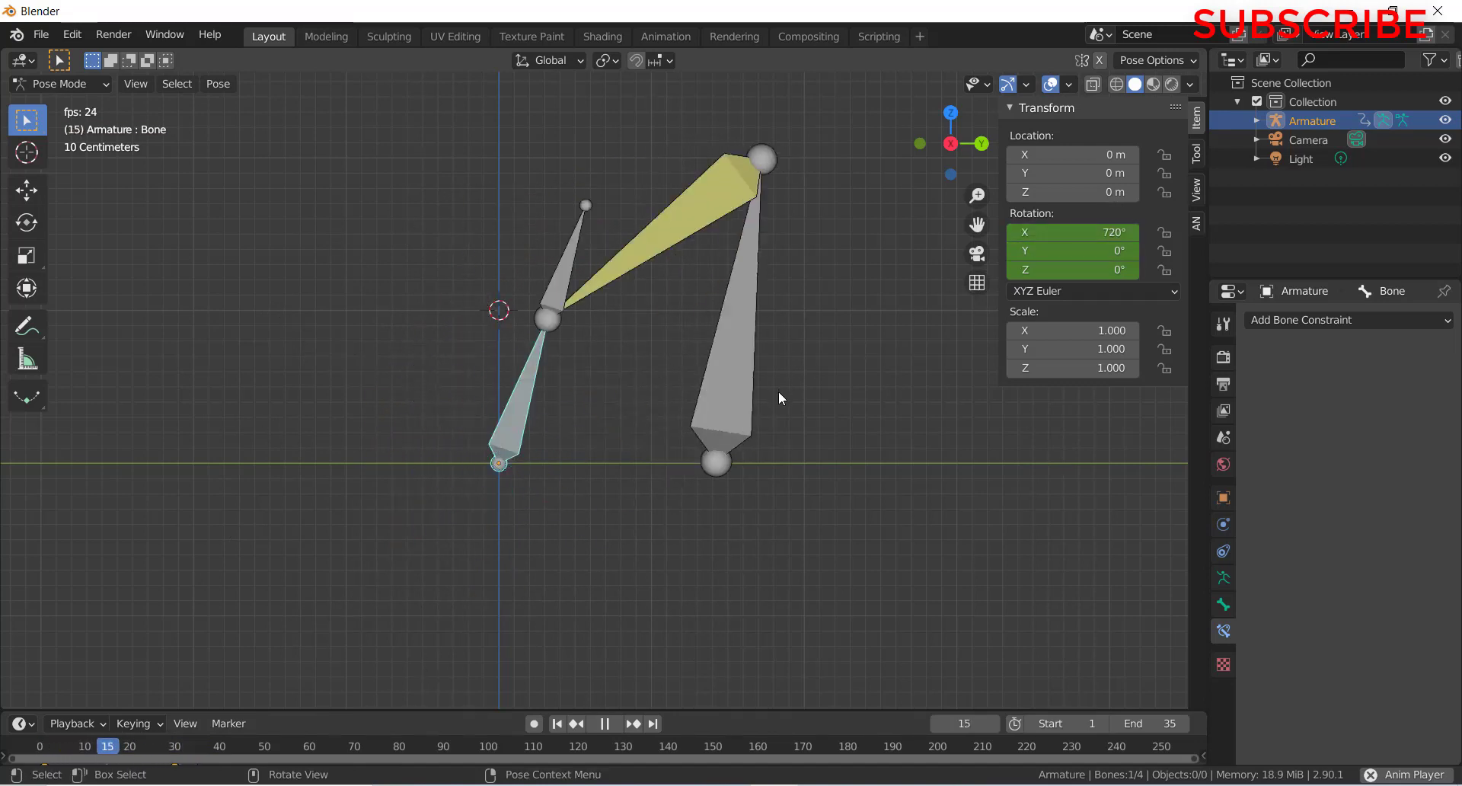
key("space")
- Return to Object Mode, deselect the armature and add a cube at the origin
left_click(70, 85)
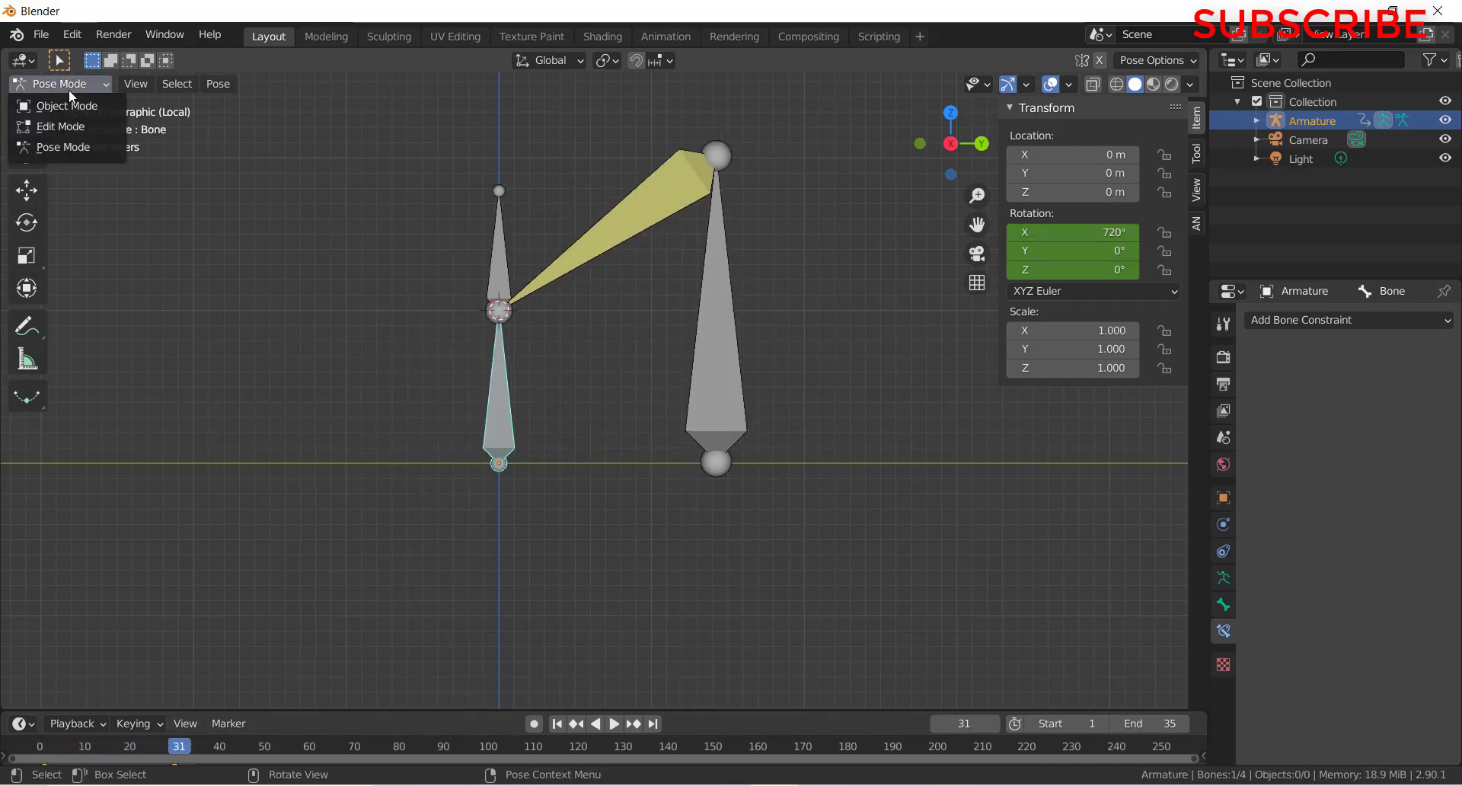
left_click(70, 103)
left_click(772, 421)
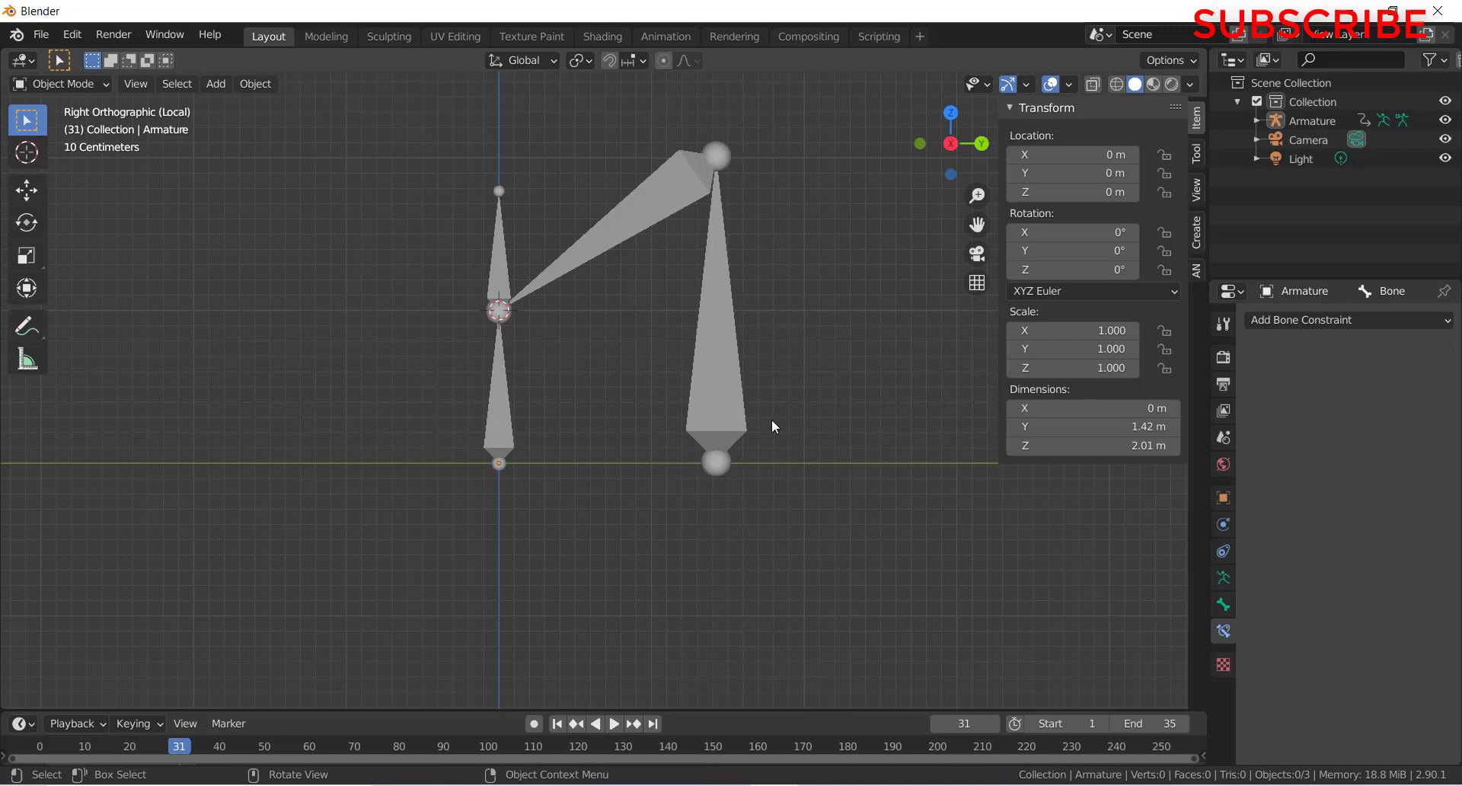
left_click(216, 84)
mouse_move(234, 110)
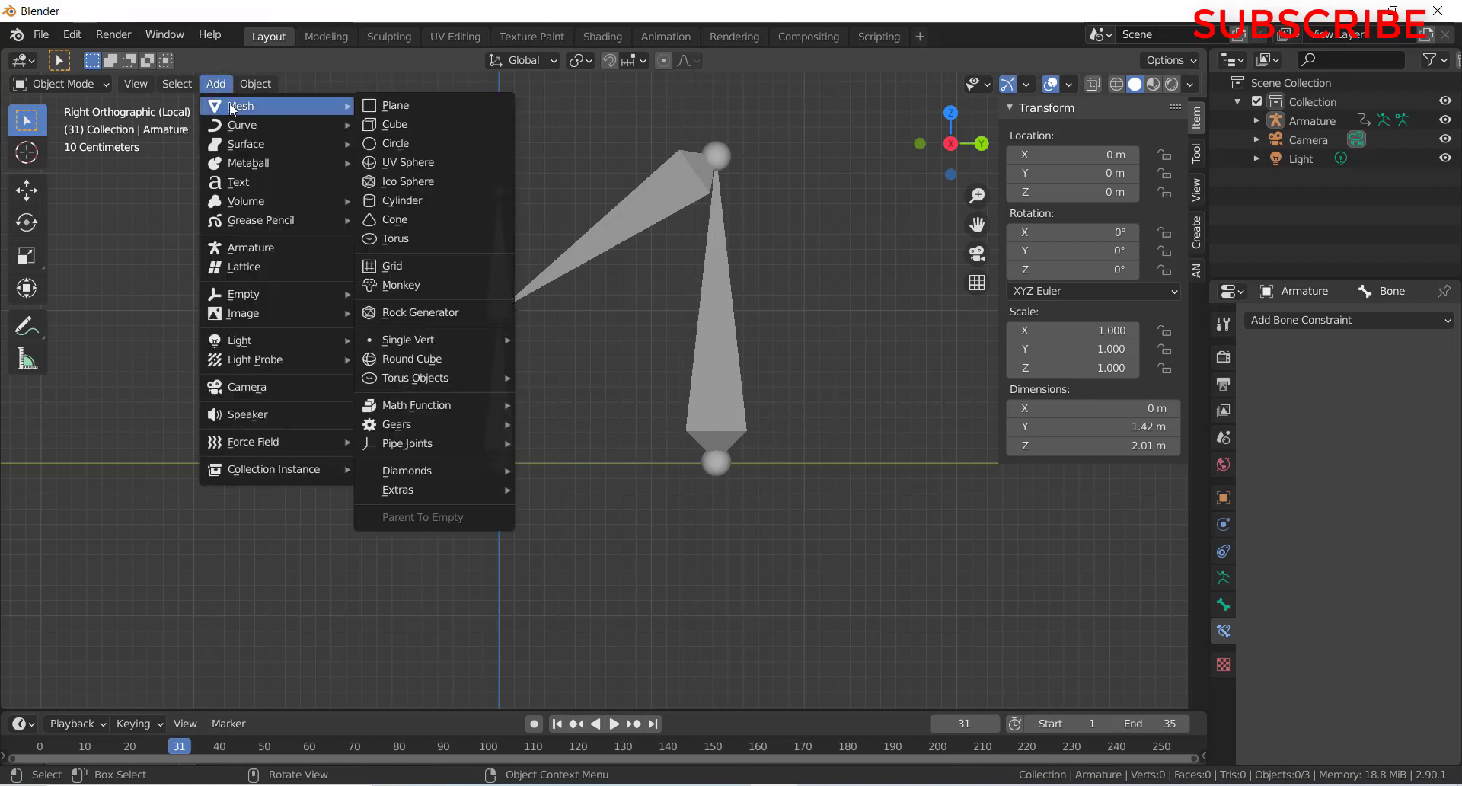
left_click(460, 126)
- Thin the cube along Y, shorten it to Z scale 0.407 and lower it along Z
key("s")
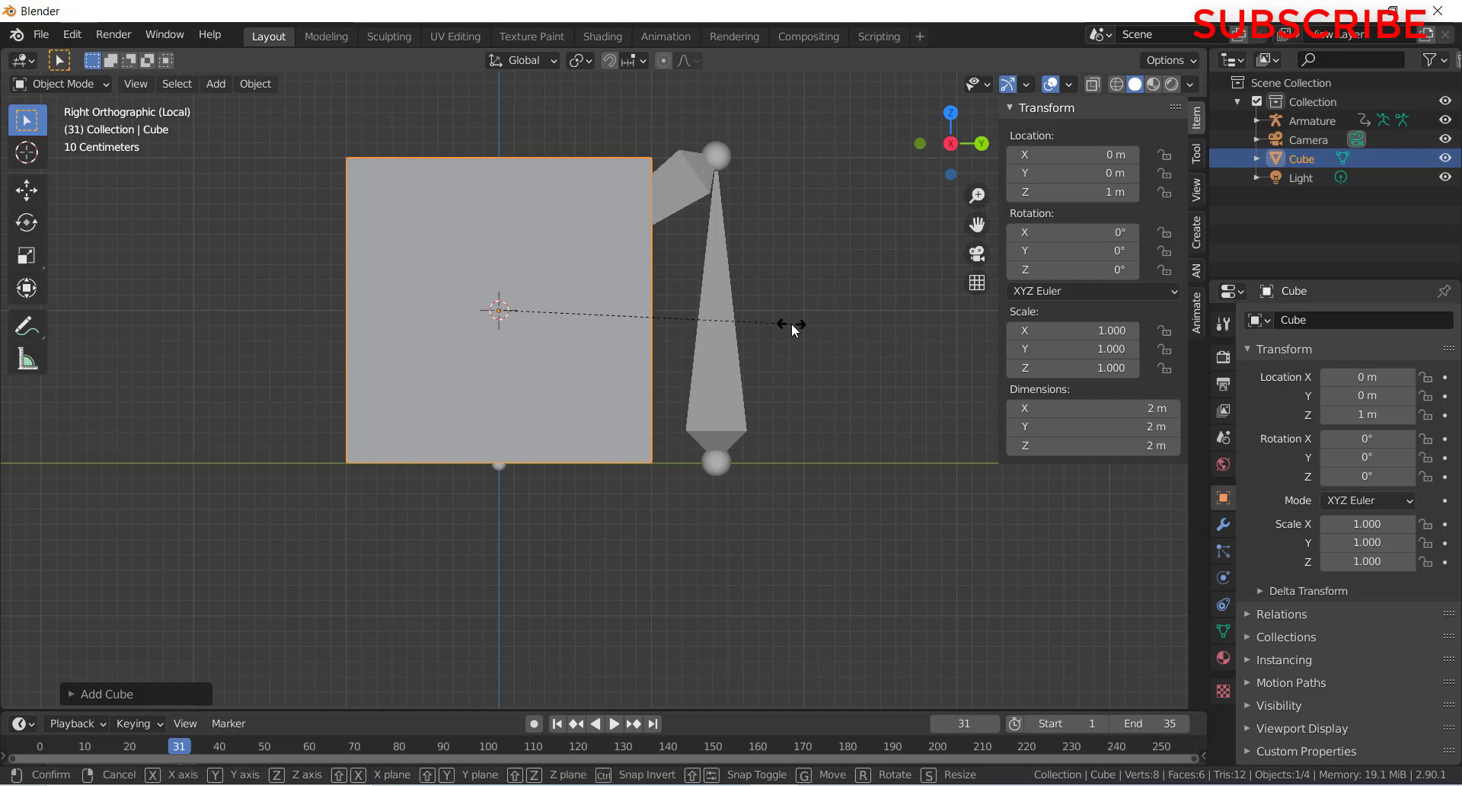
key("y")
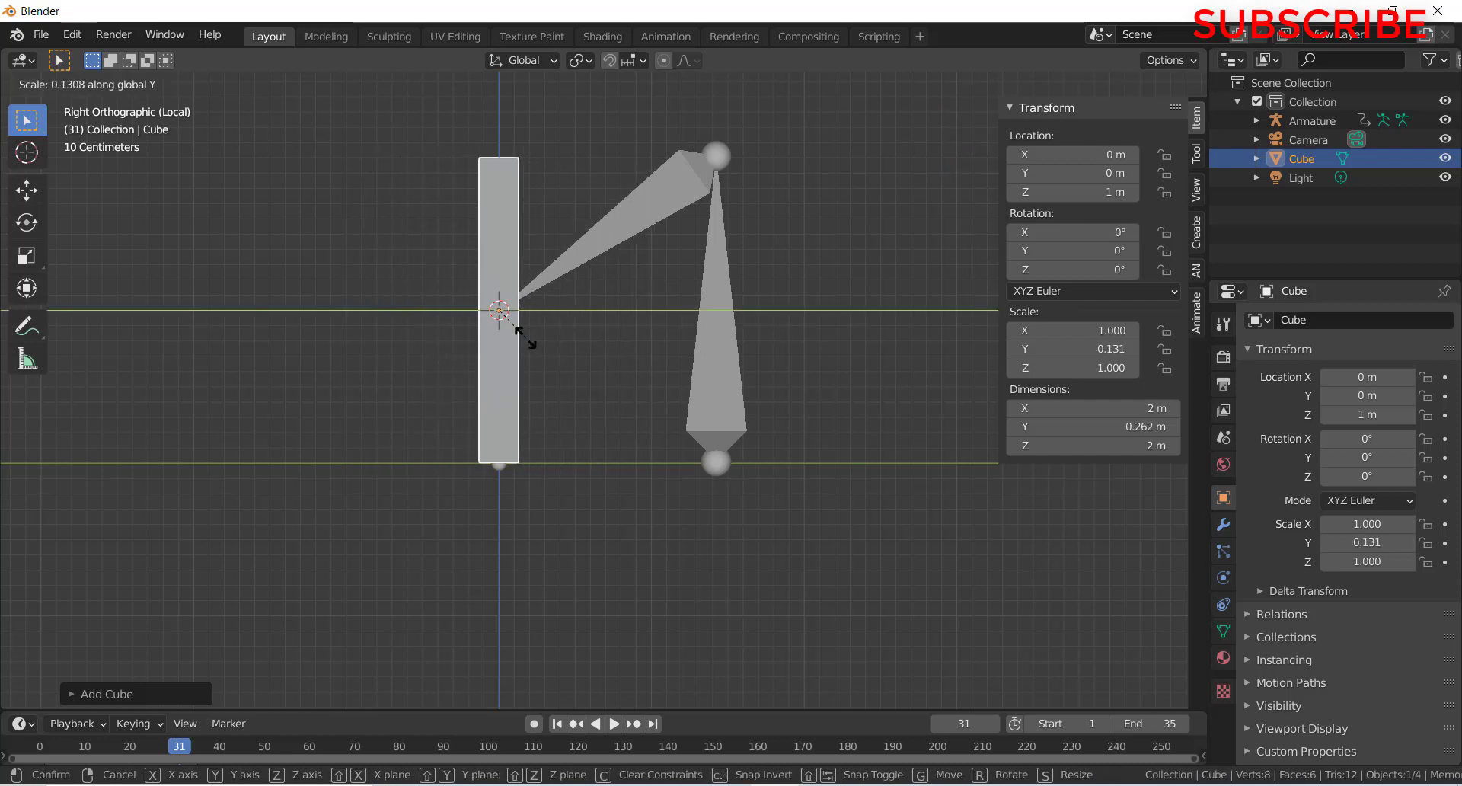
left_click(525, 336)
key("s")
key("z")
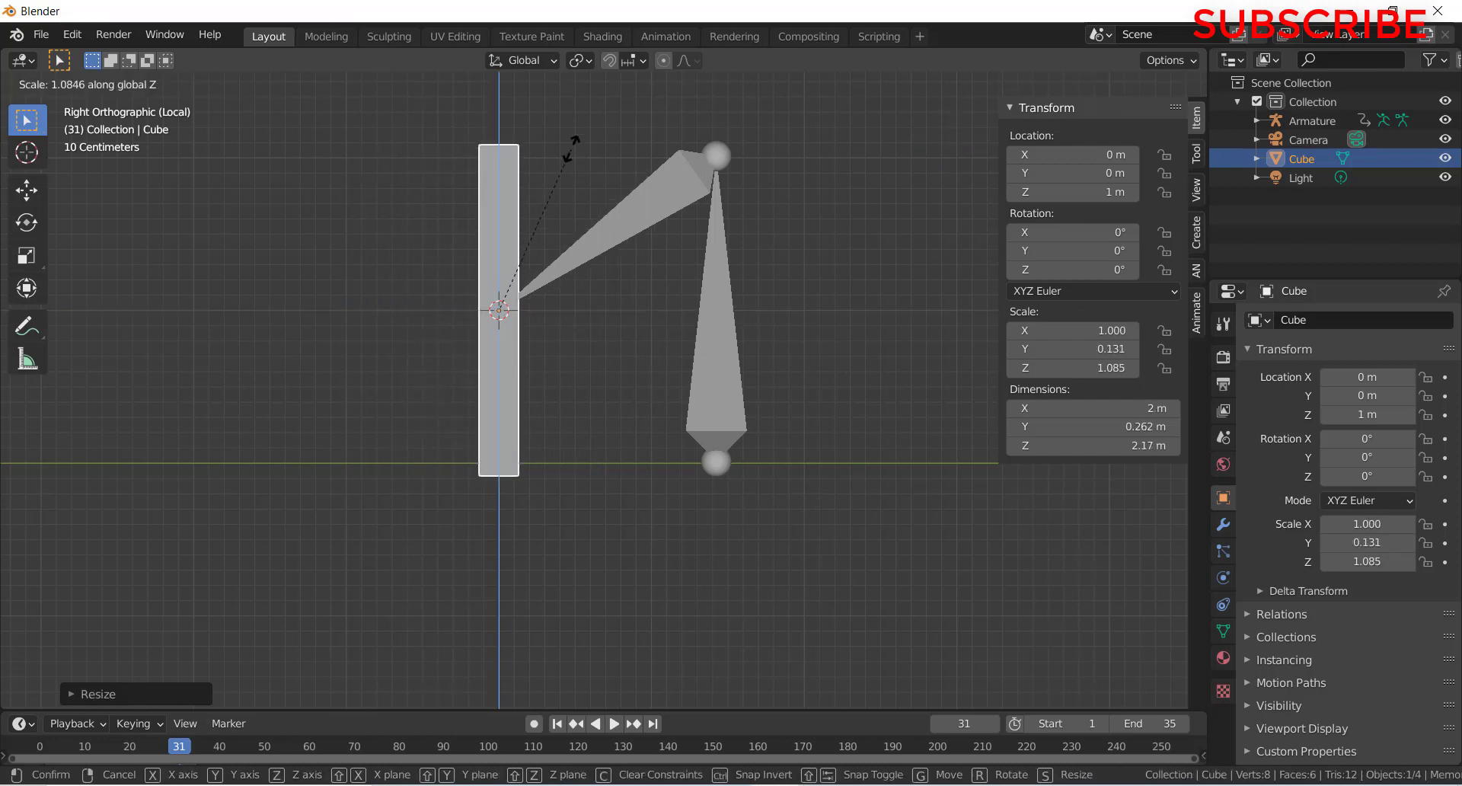
left_click(538, 261)
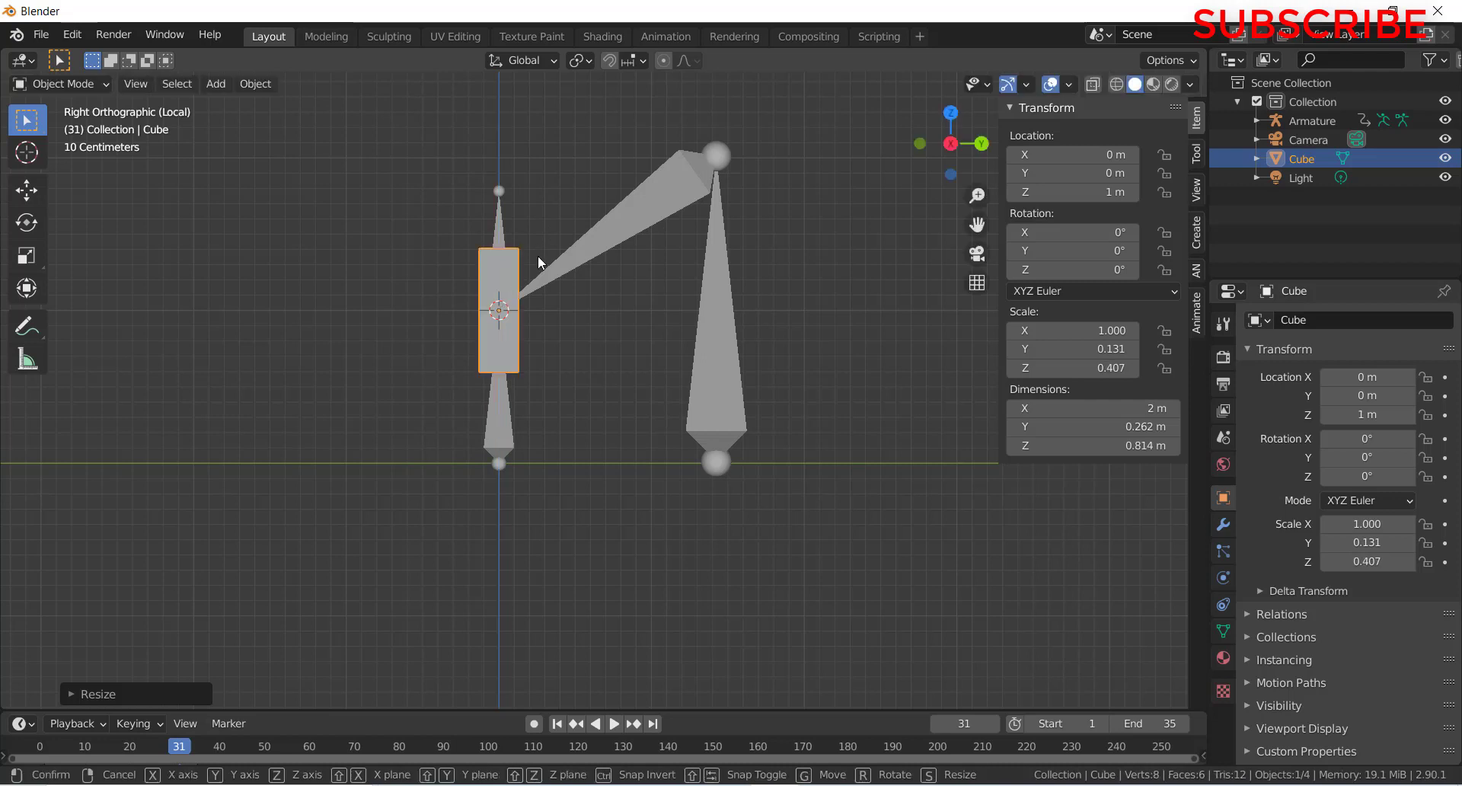
key("g")
key("z")
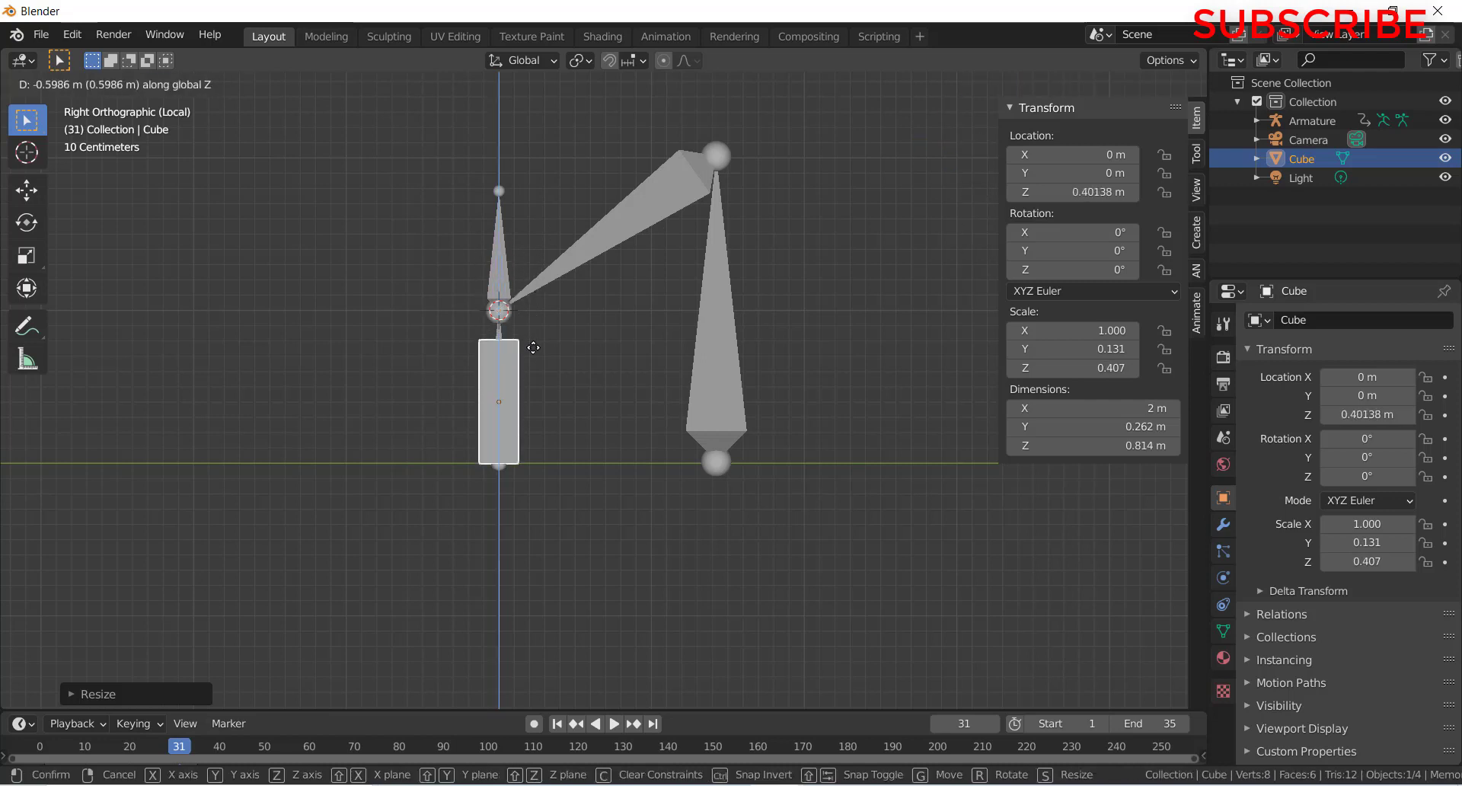
left_click(536, 348)
- Stretch the bar to Z scale 0.633 and raise it to Z 0.571 m over the bone
key("s")
key("y")
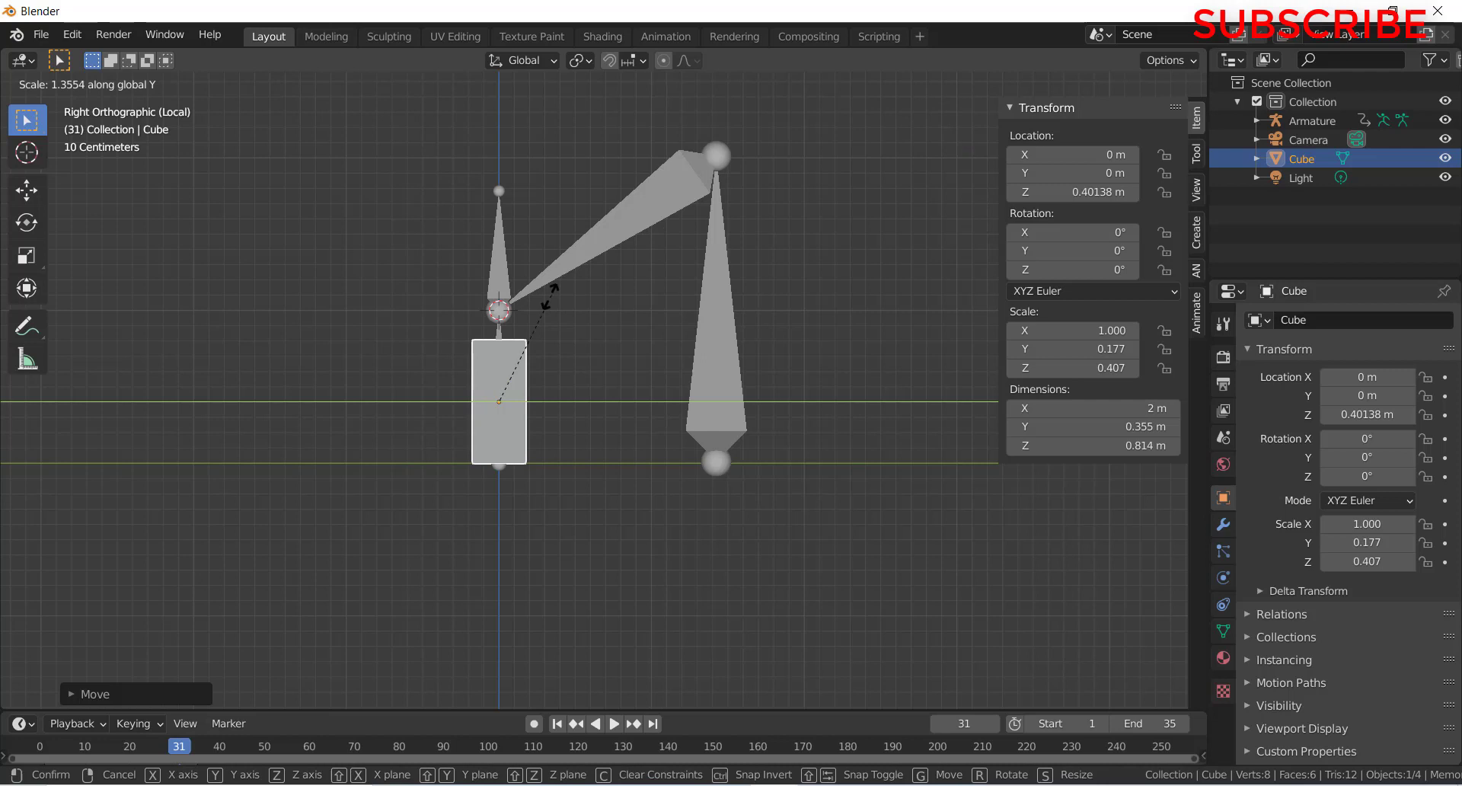
key("z")
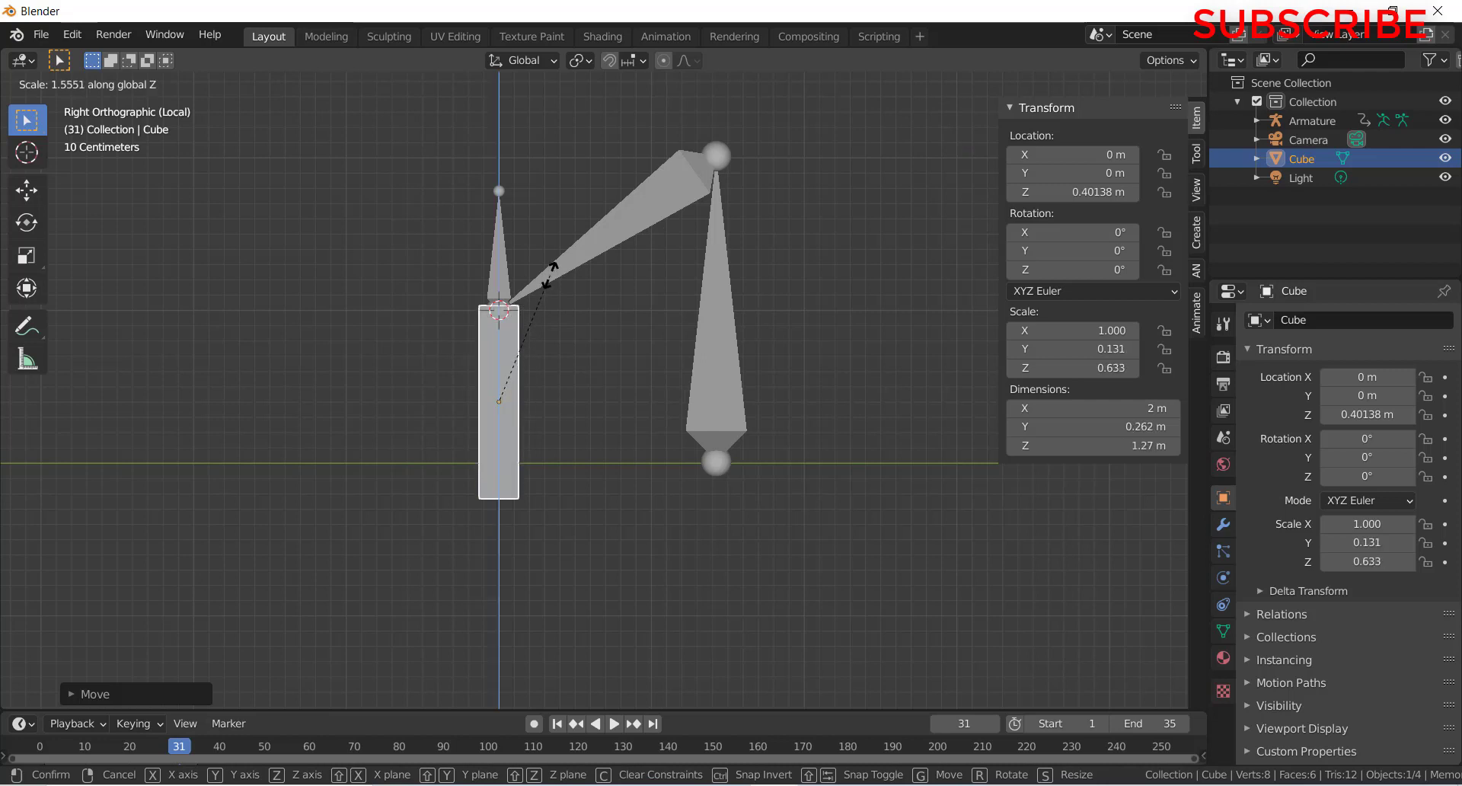
left_click(552, 288)
key("g")
key("z")
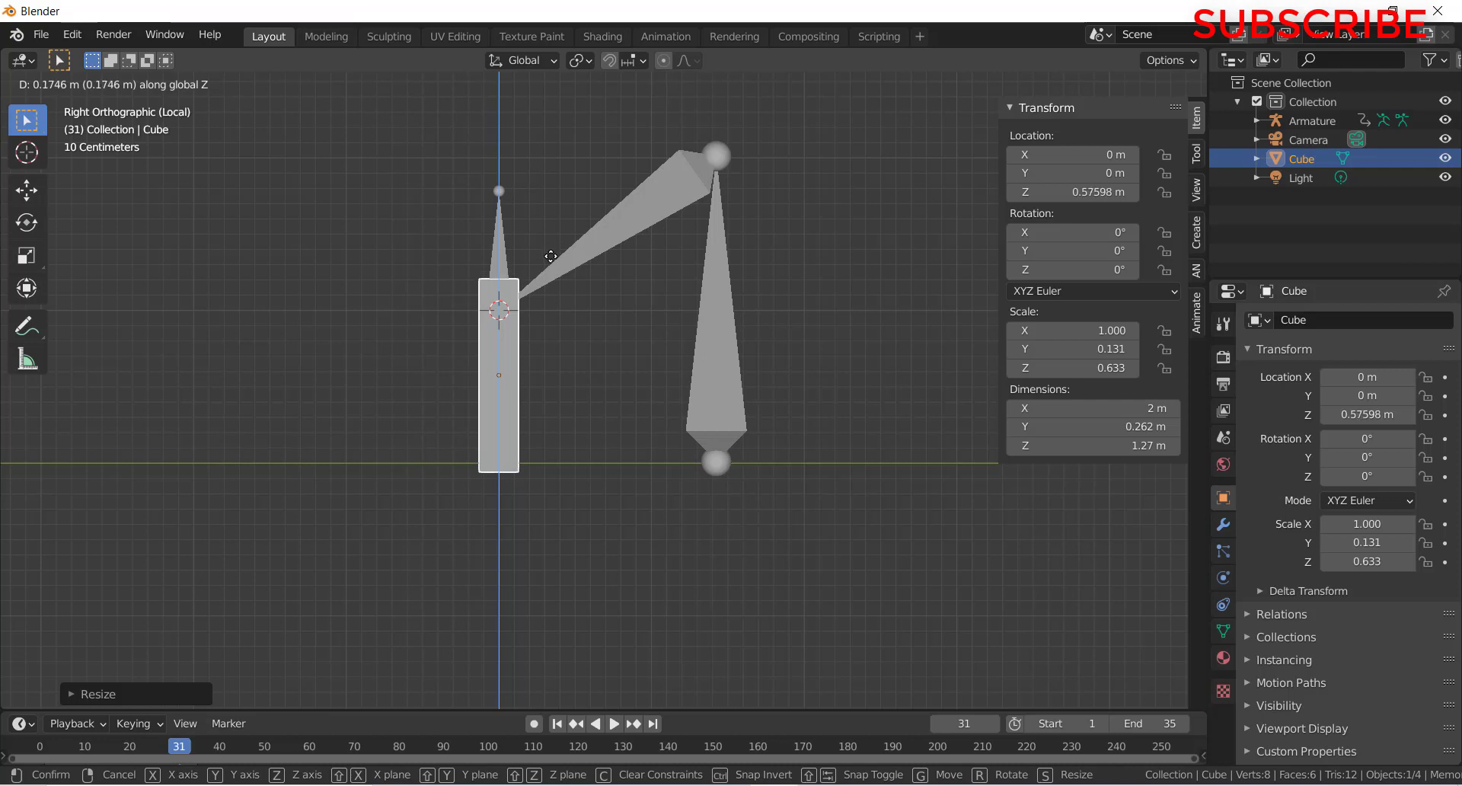
left_click(551, 256)
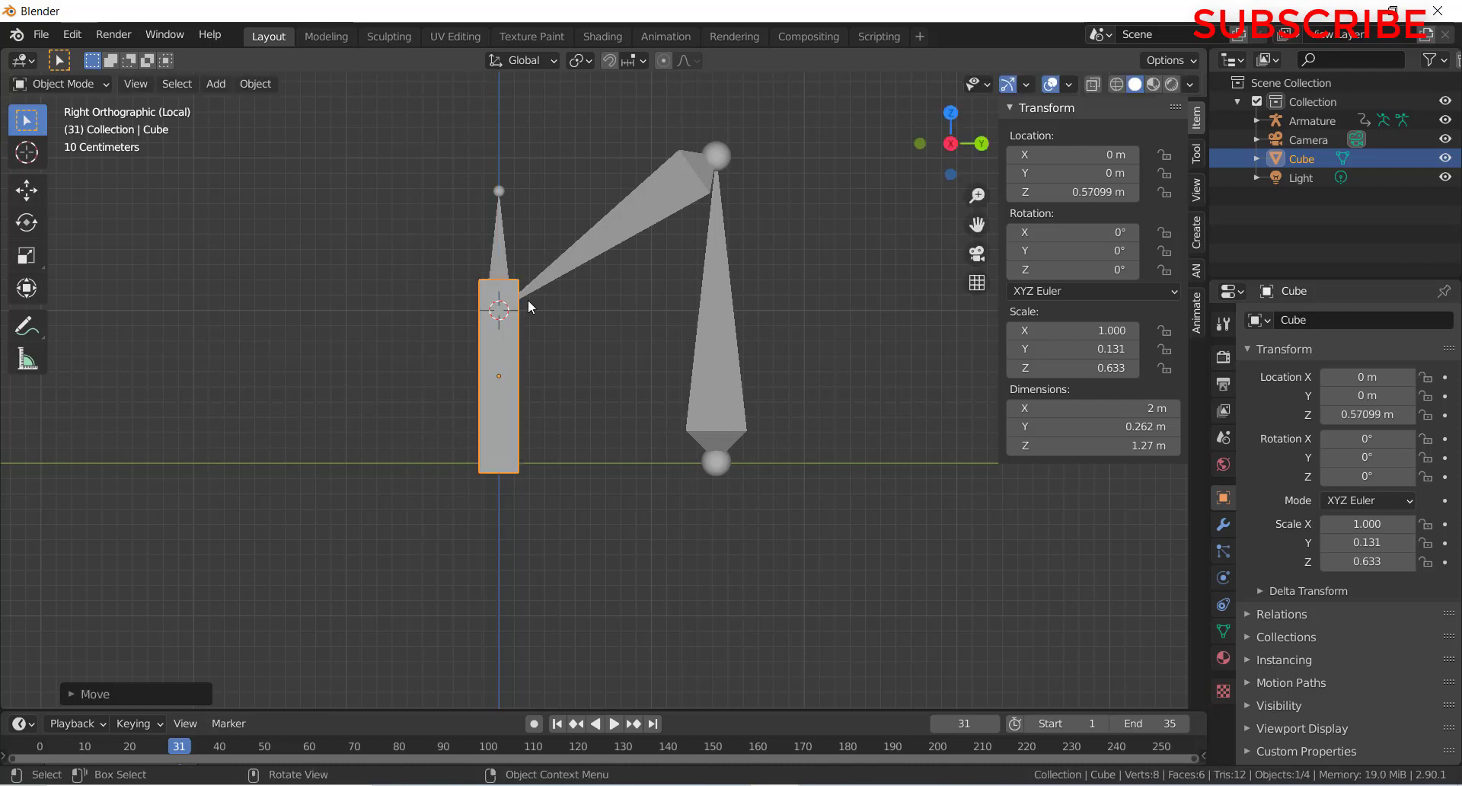
- Narrow the bar to X scale 0.105 in front view, then return to right view
key("KP_1")
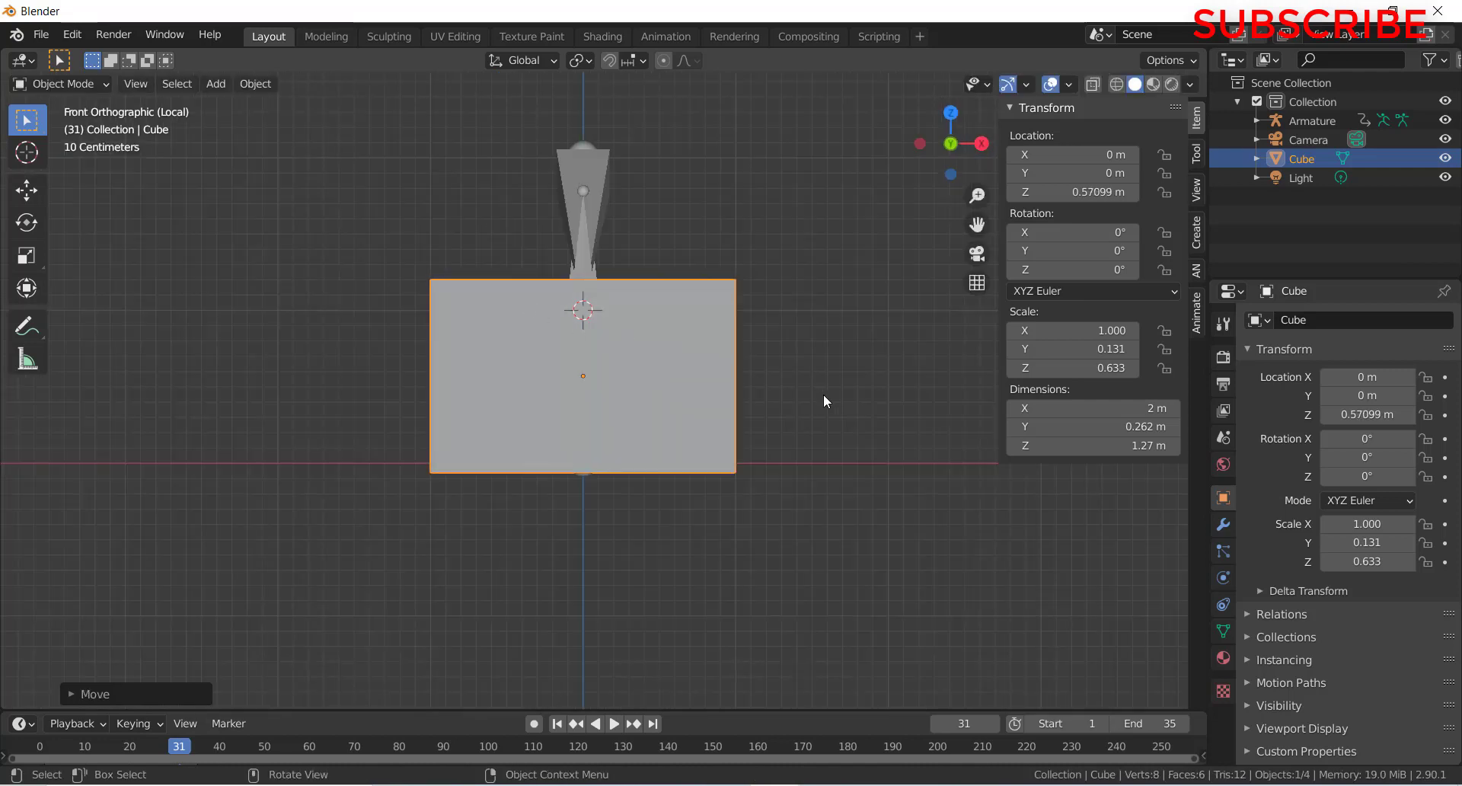
key("s")
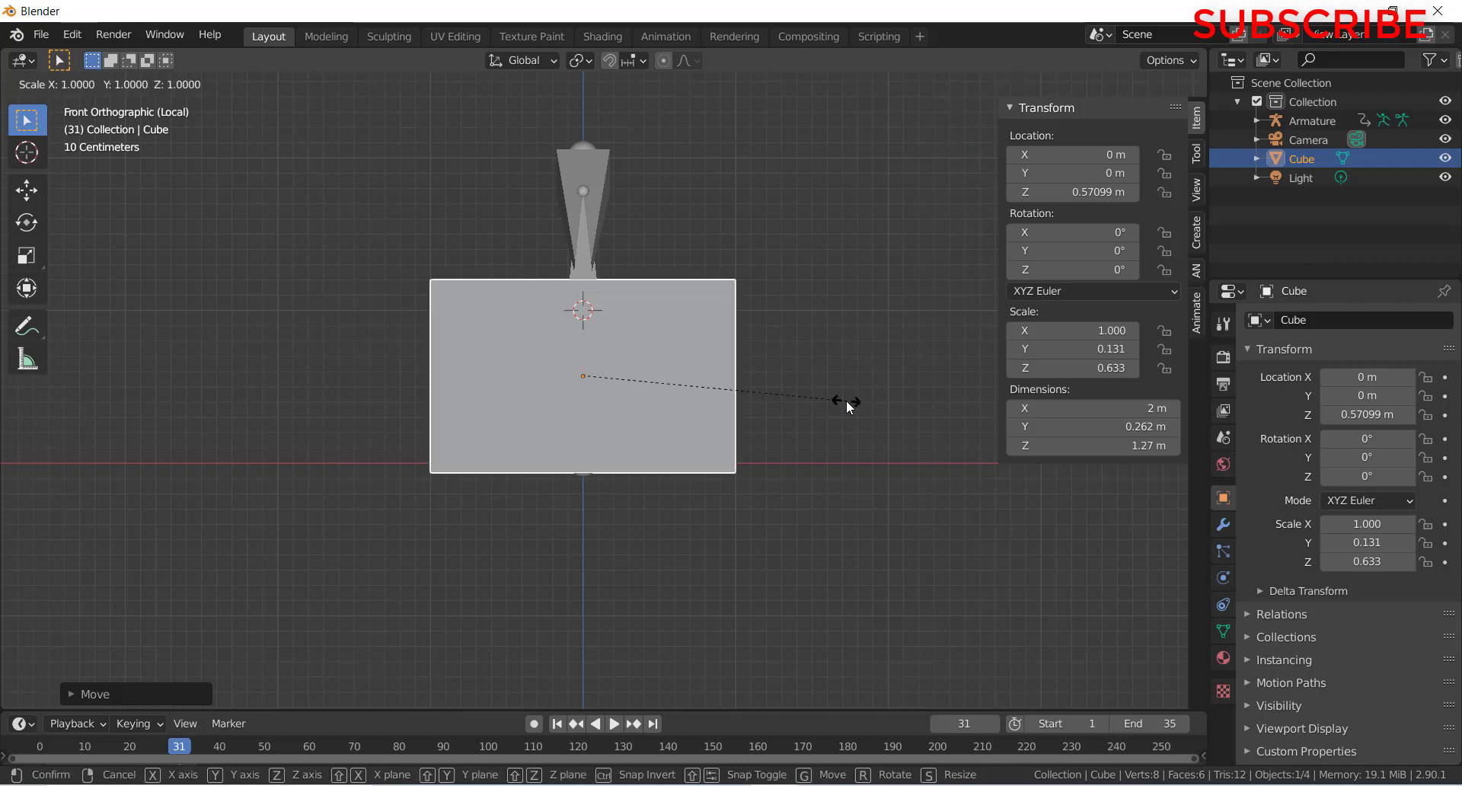
key("x")
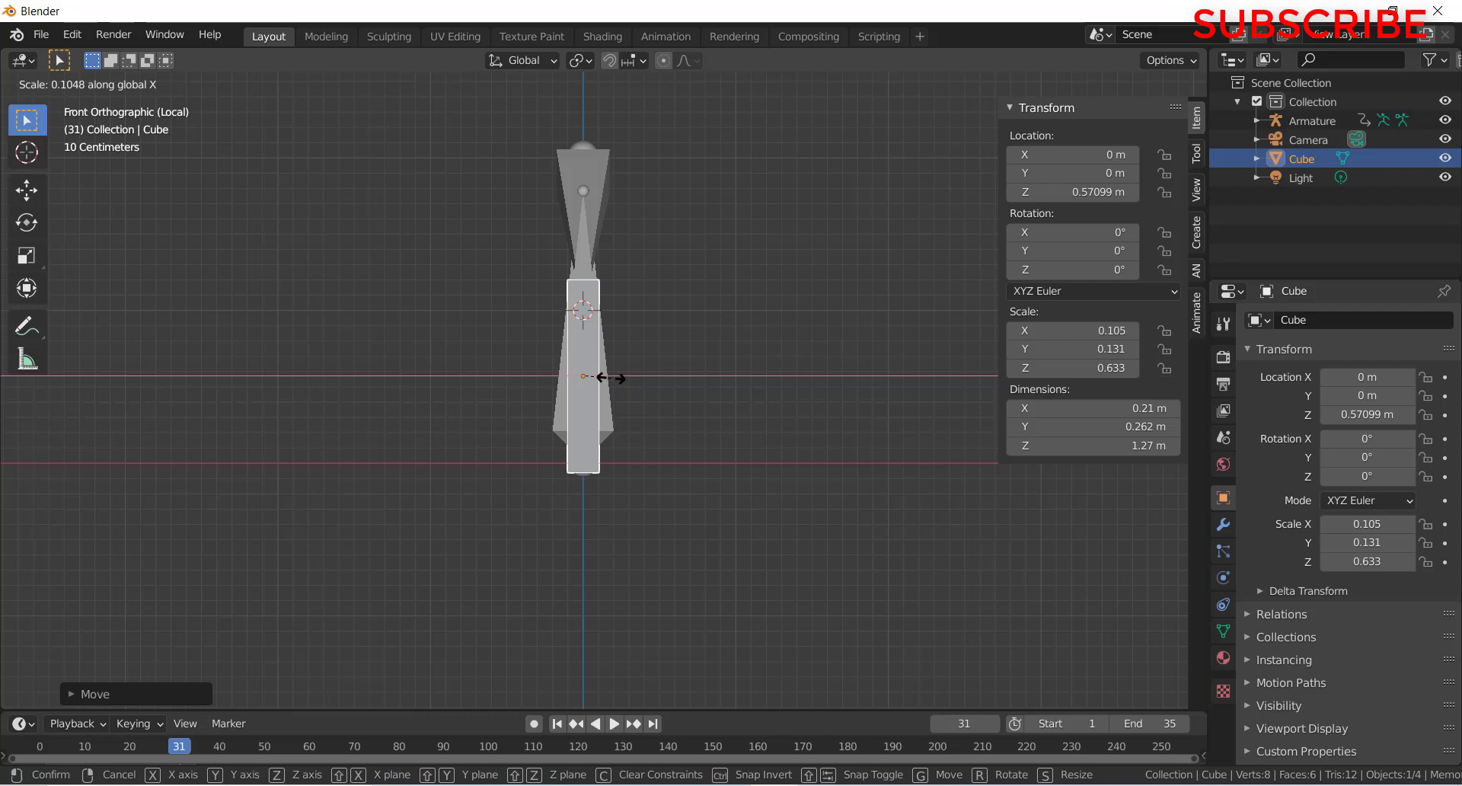
left_click(611, 377)
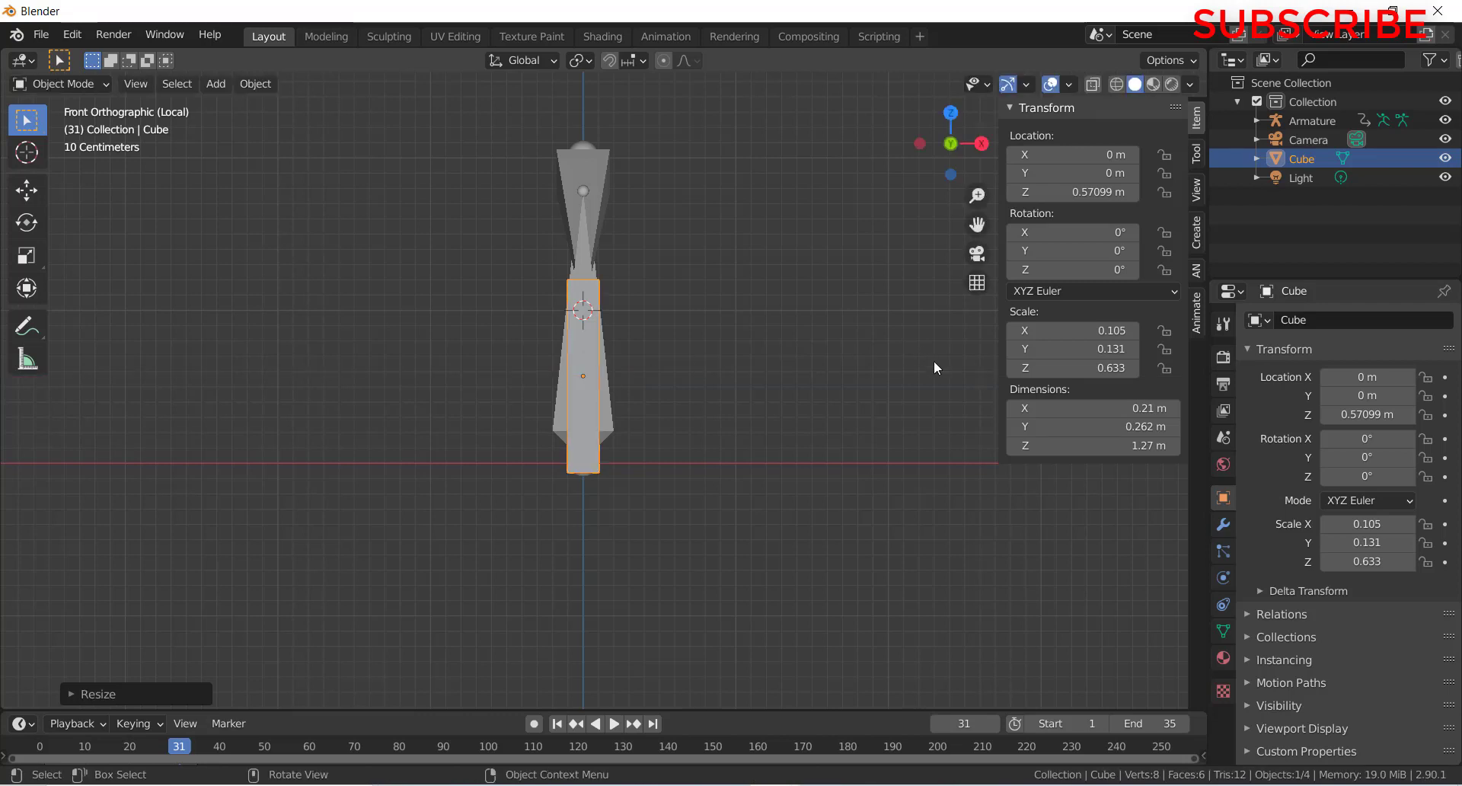
key("n")
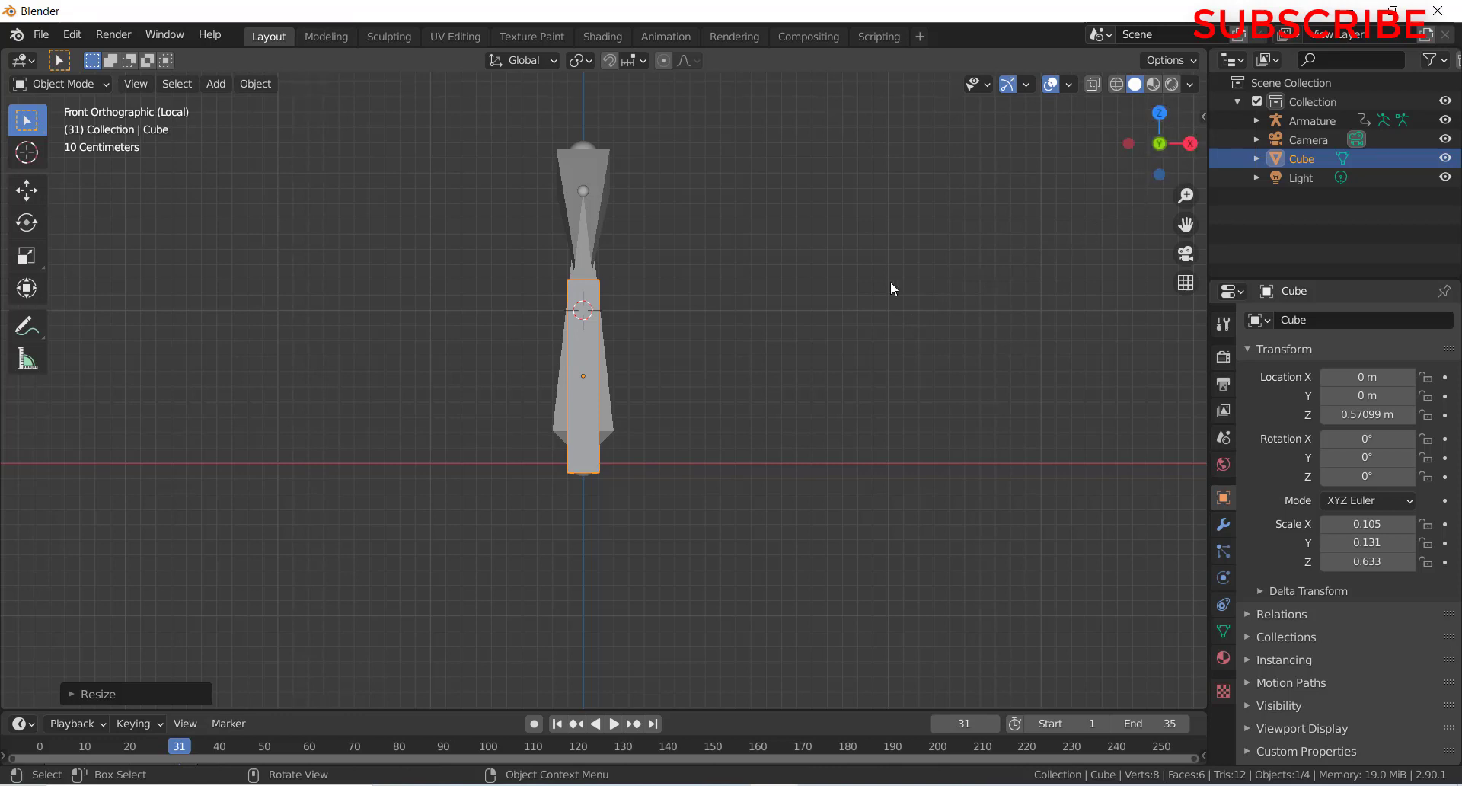
key("KP_3")
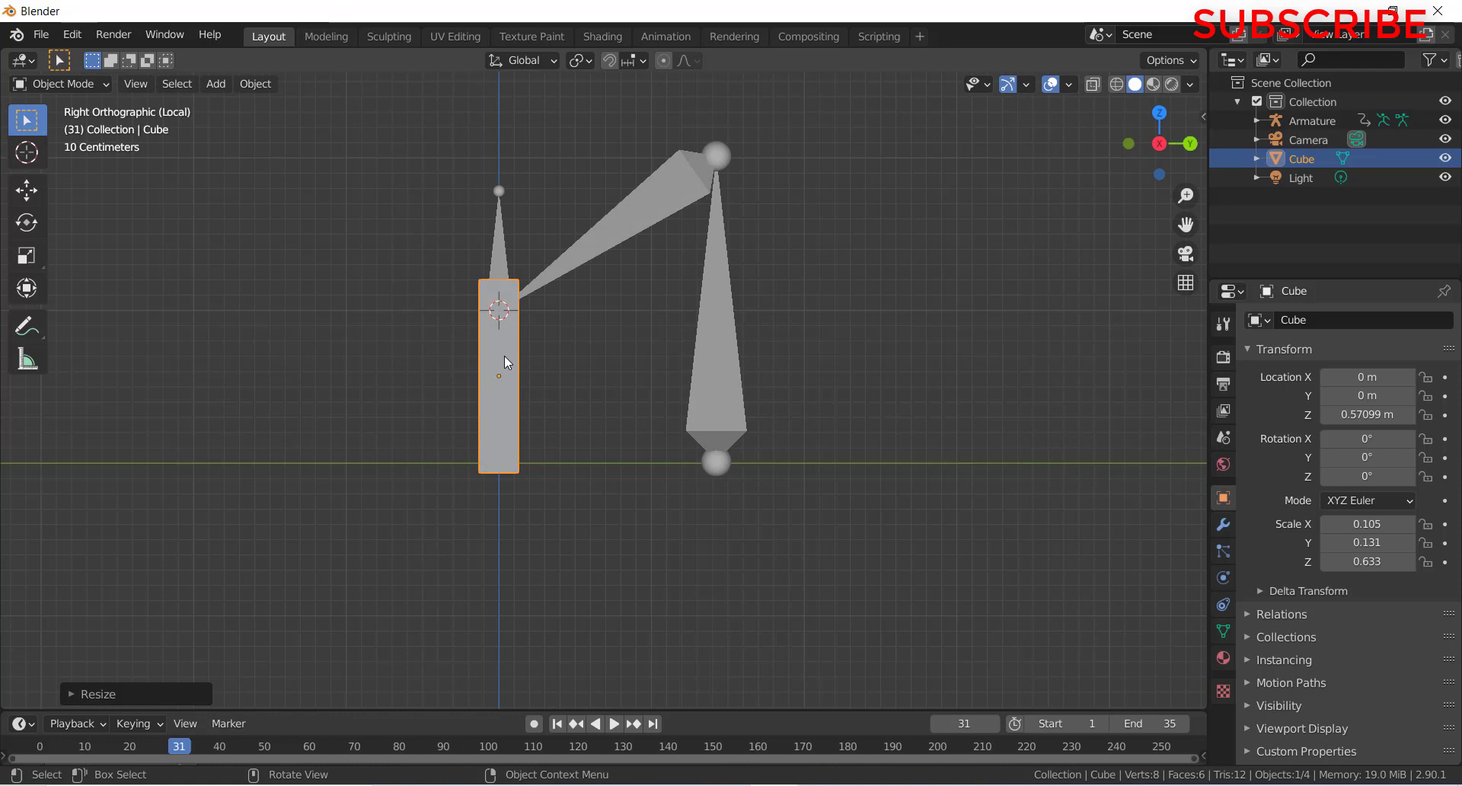
- Duplicate the bar, slide the copy along Y to Y 1.4018 m and double its height
key("shift+d")
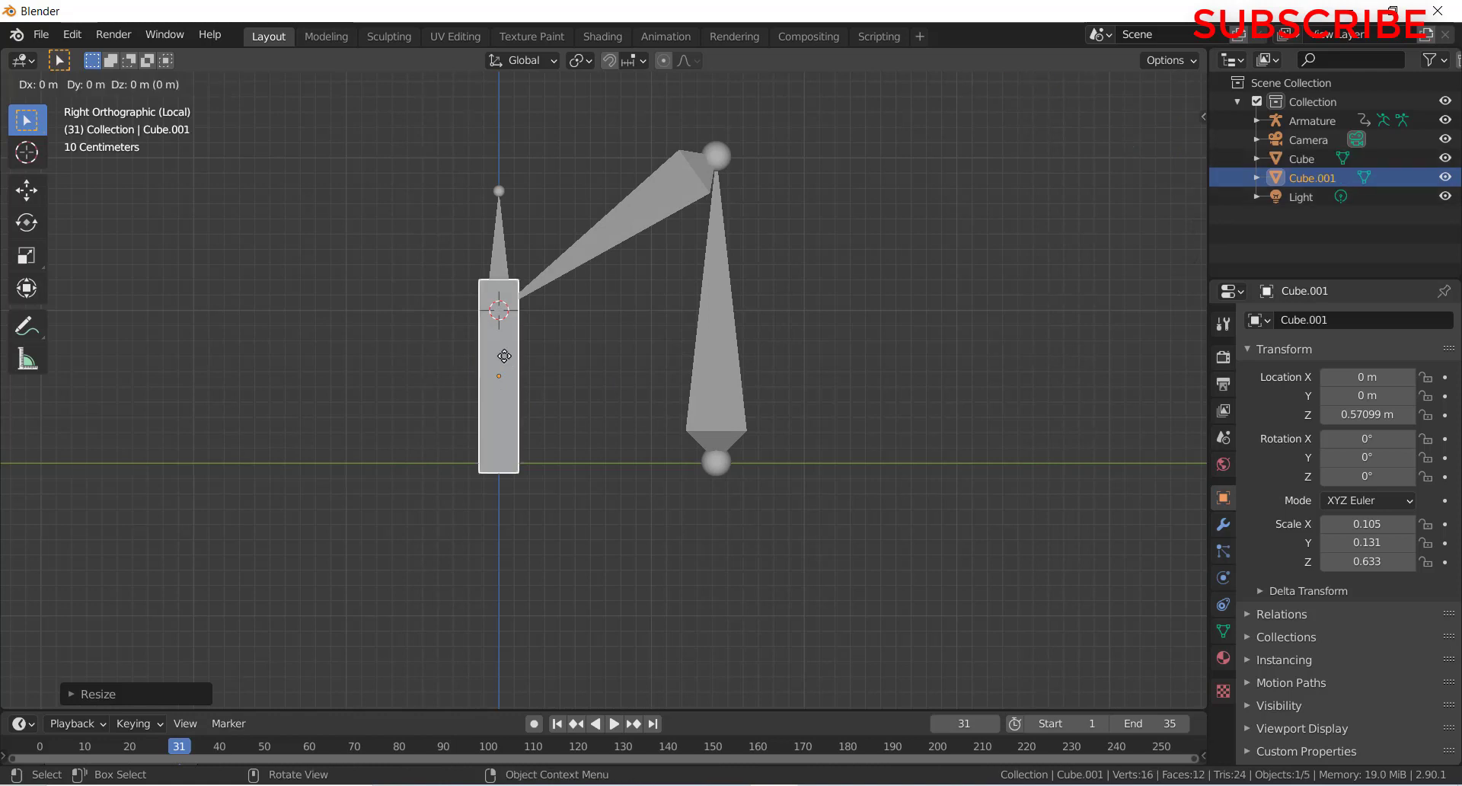
key("y")
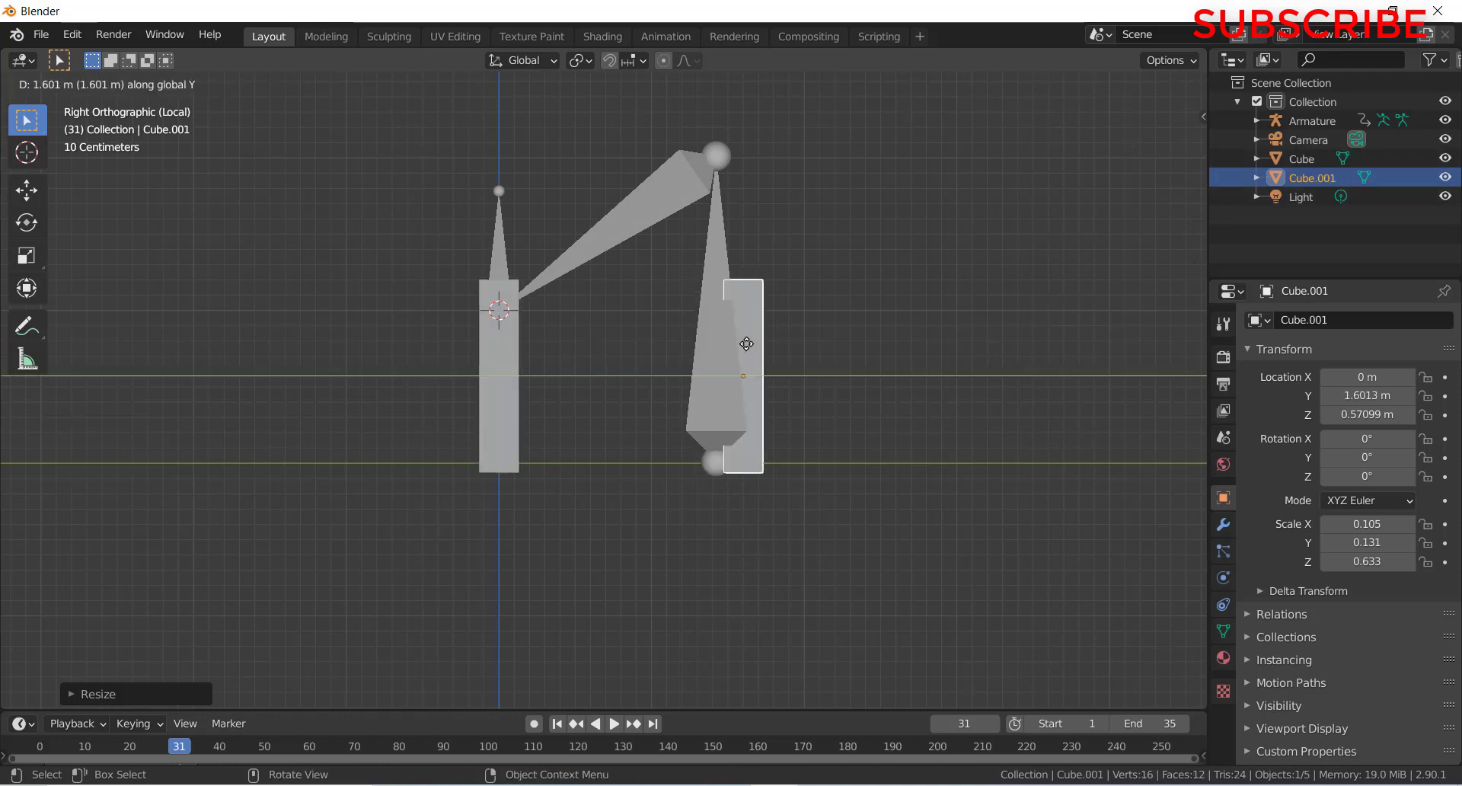
left_click(718, 339)
key("s")
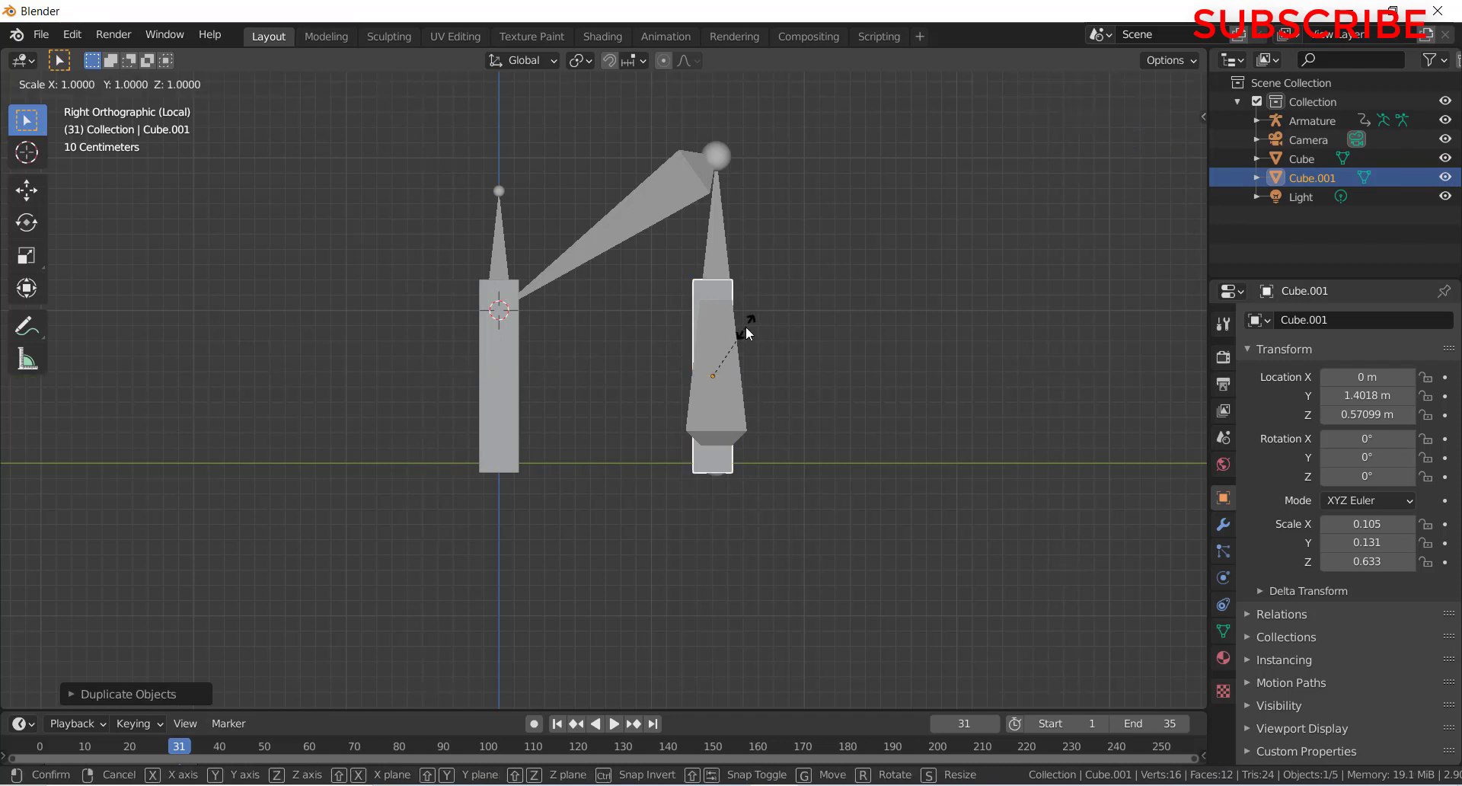
key("z")
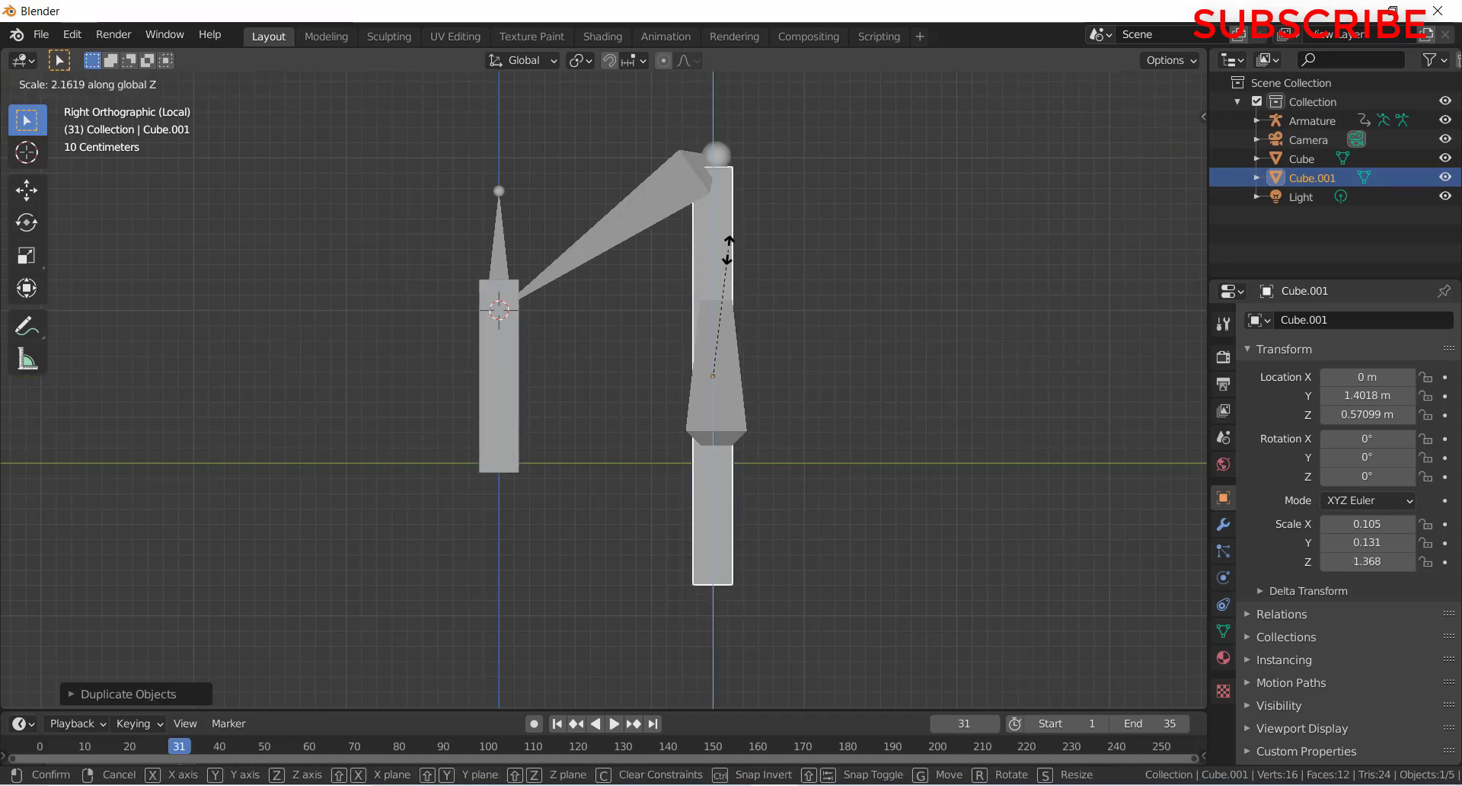
type("2")
key("Return")
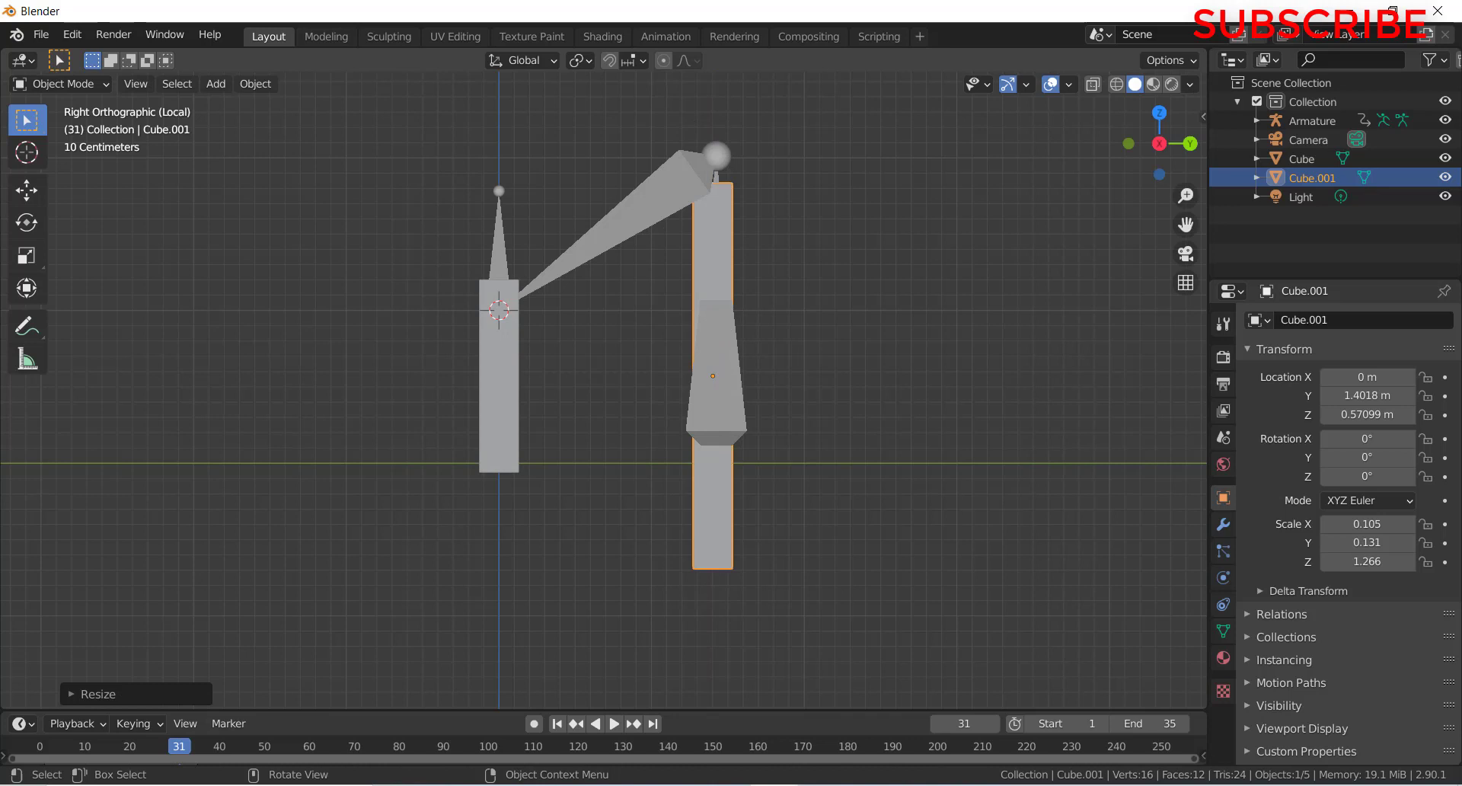
- Raise Cube.001 to Z 1.0798 m and set its Z scale to 1.152
key("g")
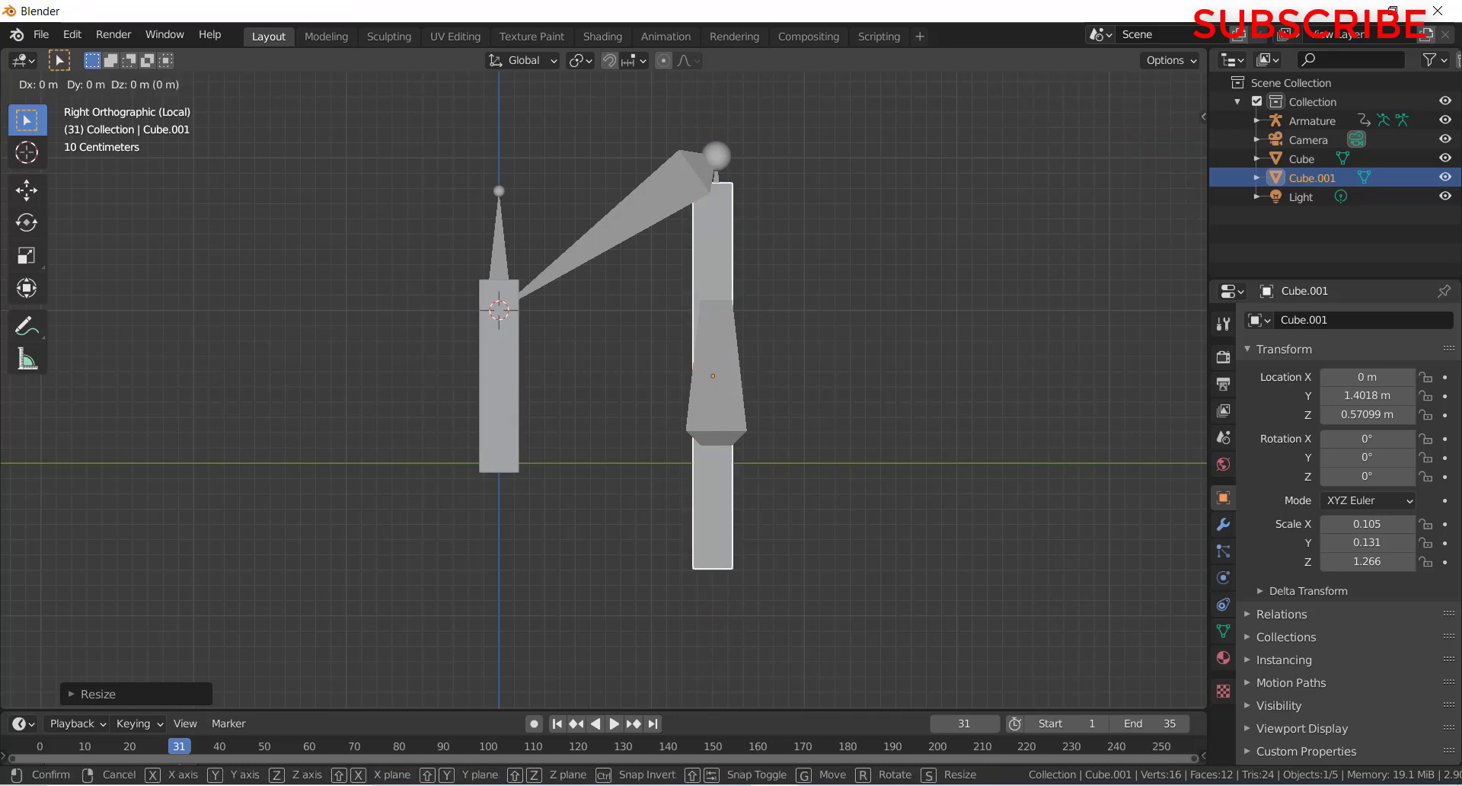
key("z")
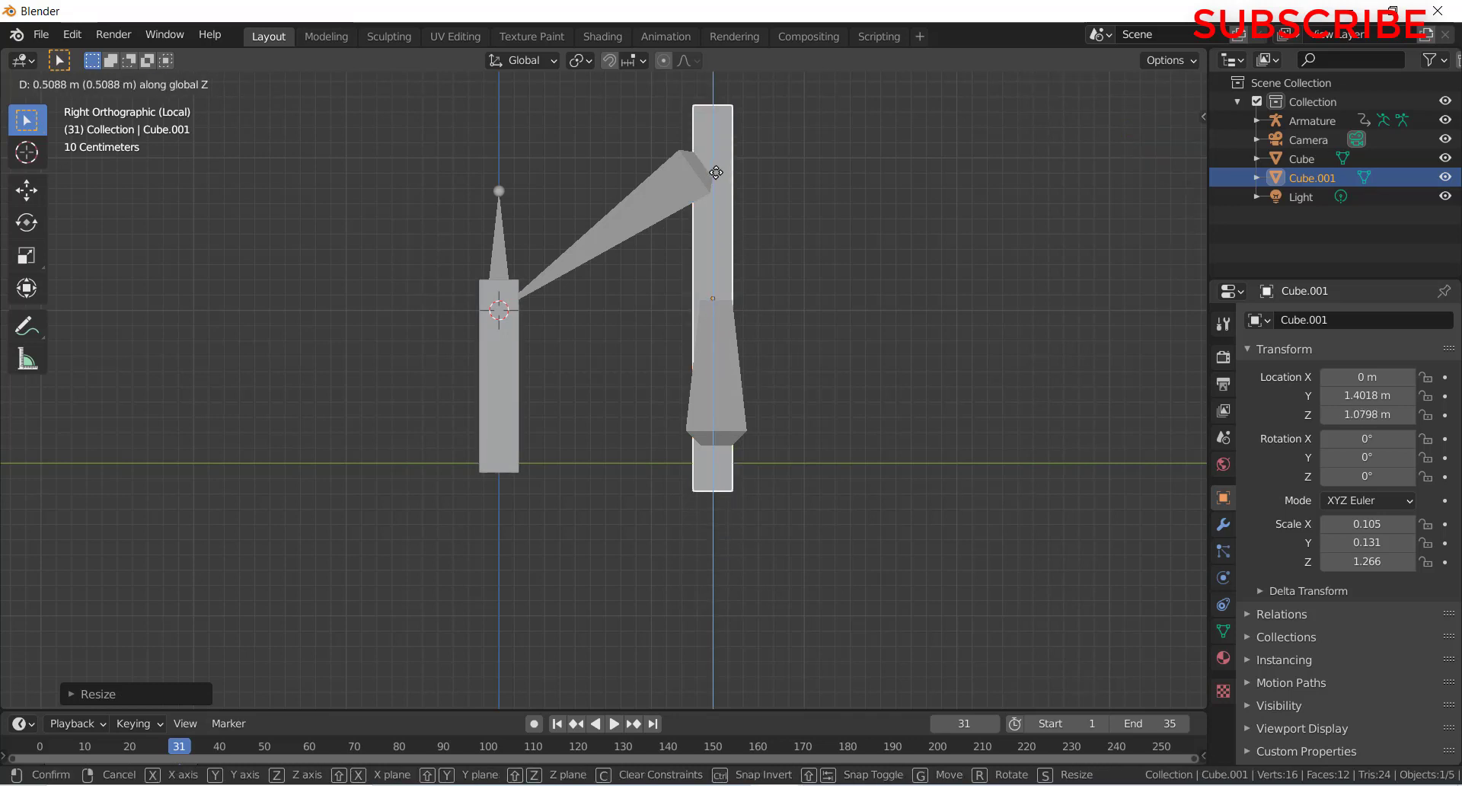
left_click(716, 172)
key("s")
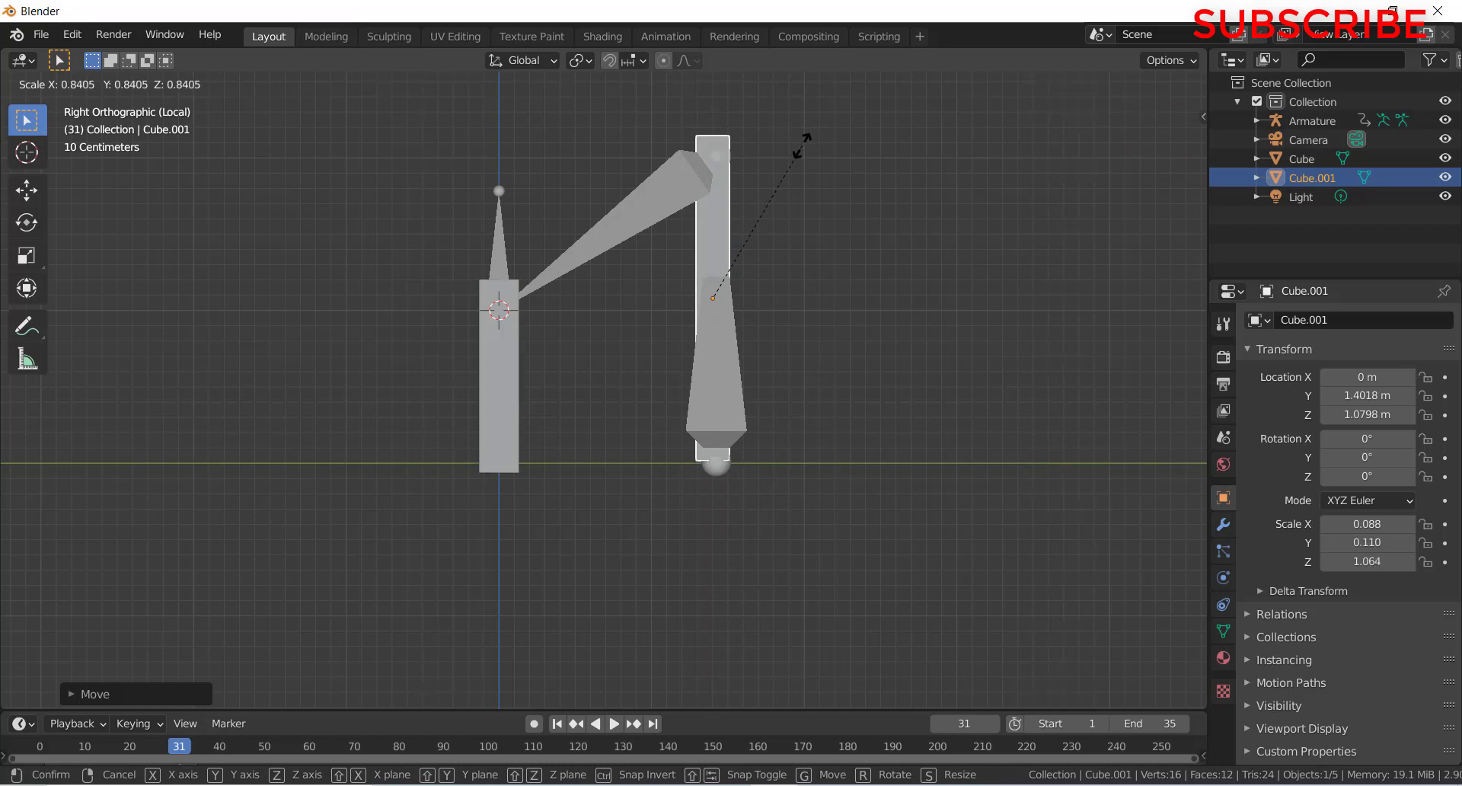
key("z")
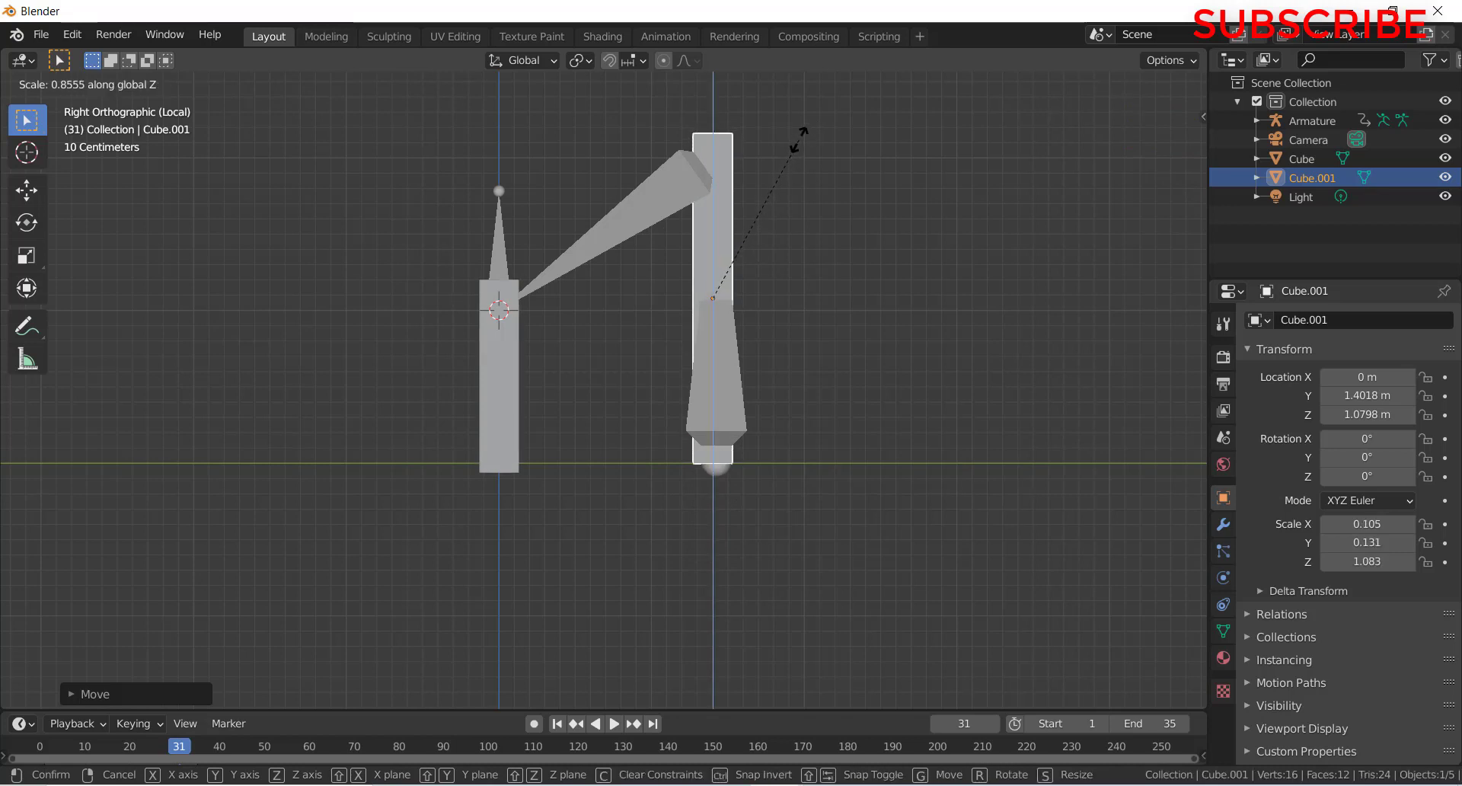
left_click(802, 130)
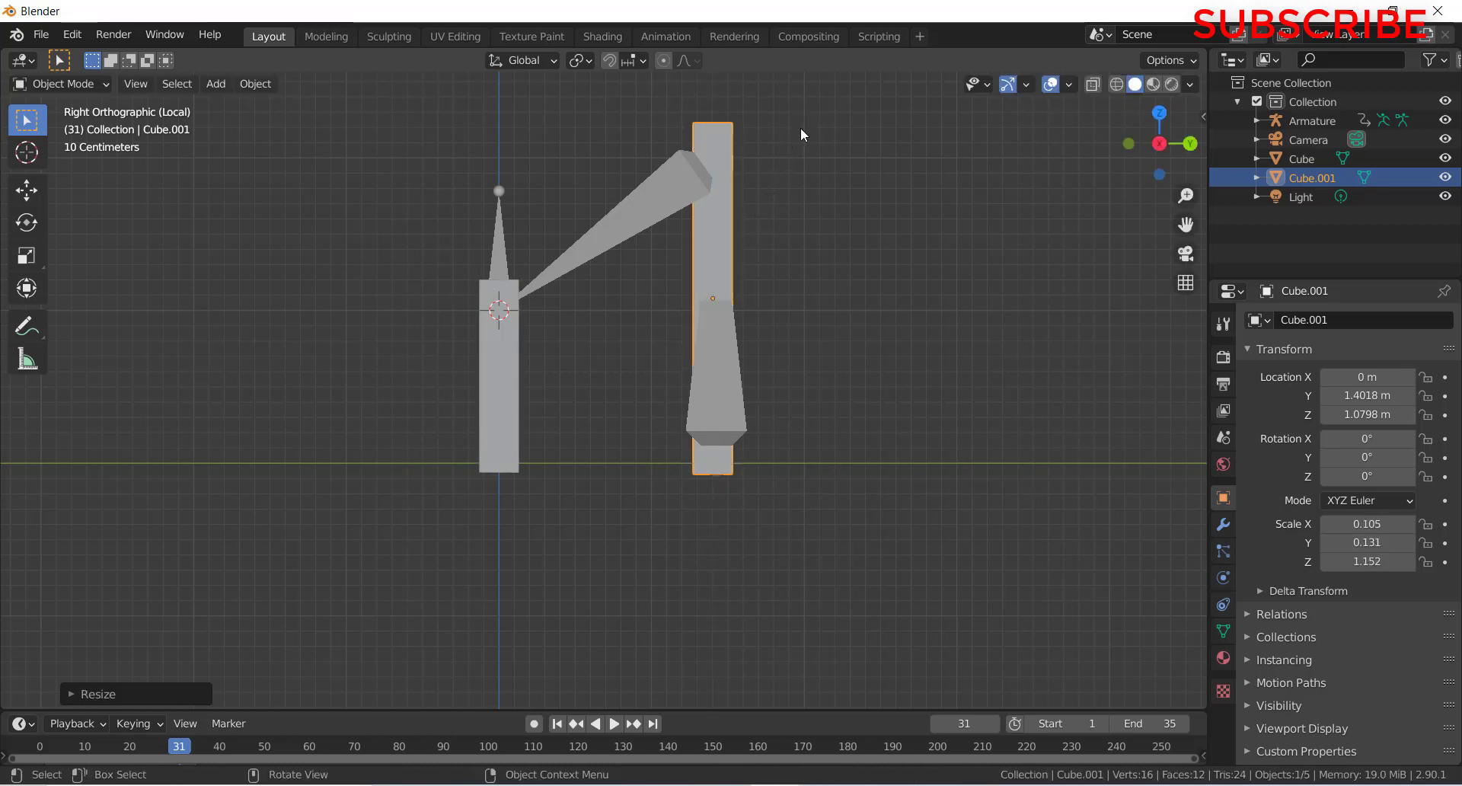
- Duplicate the left pillar, tilt it -58.5°, place it on the top bone and enlarge it
left_click(729, 236)
left_click(502, 341)
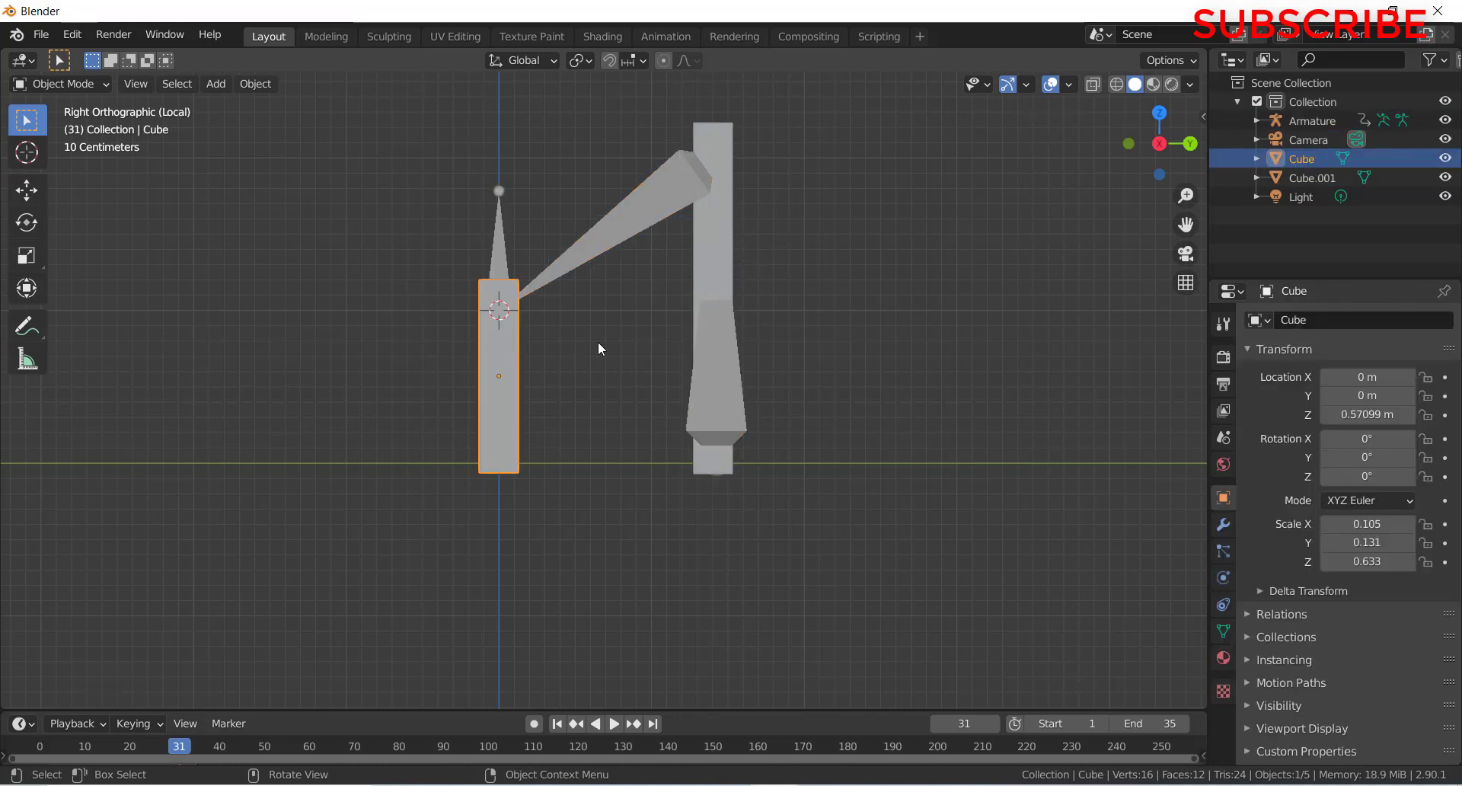
key("shift+d")
key("r")
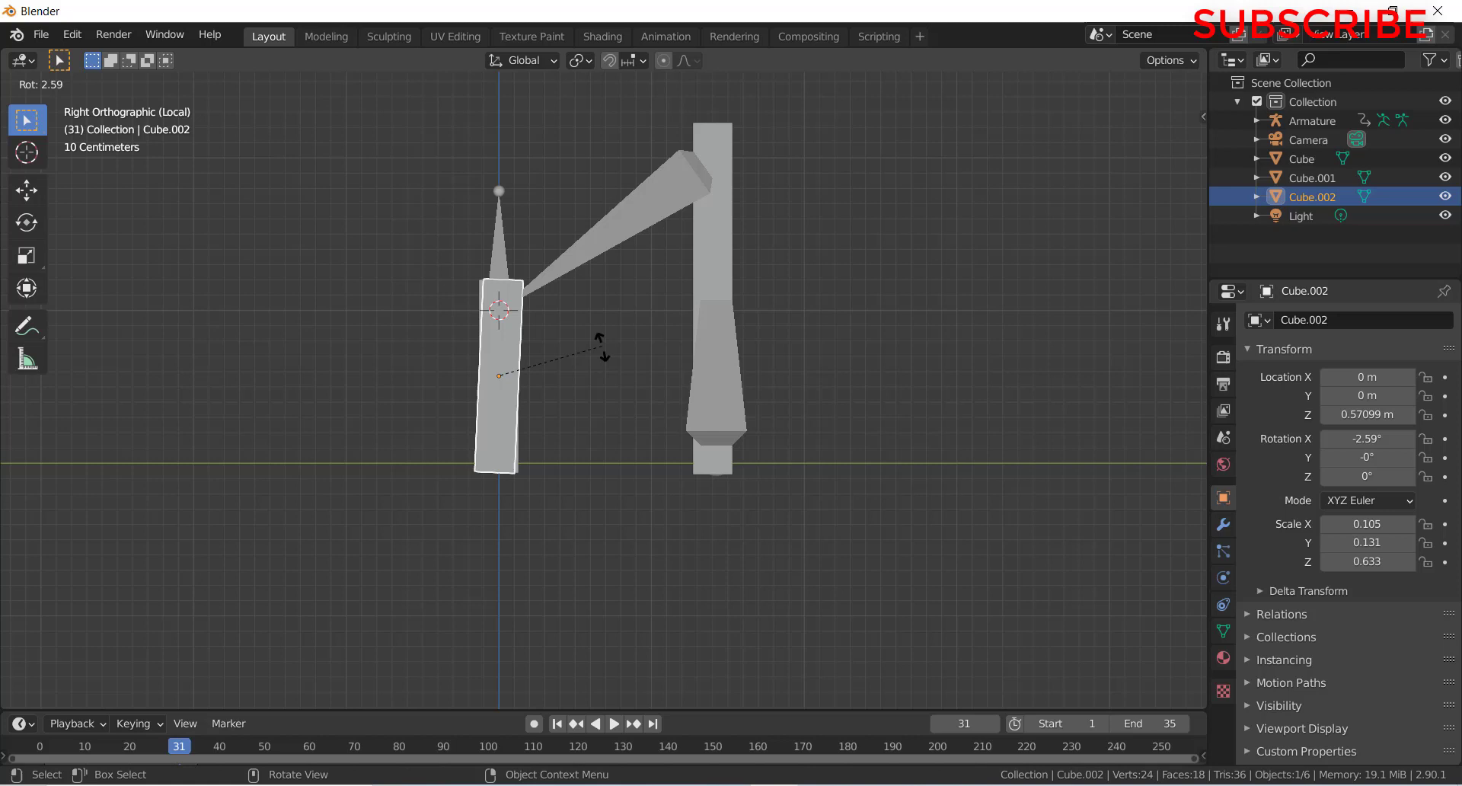
left_click(631, 484)
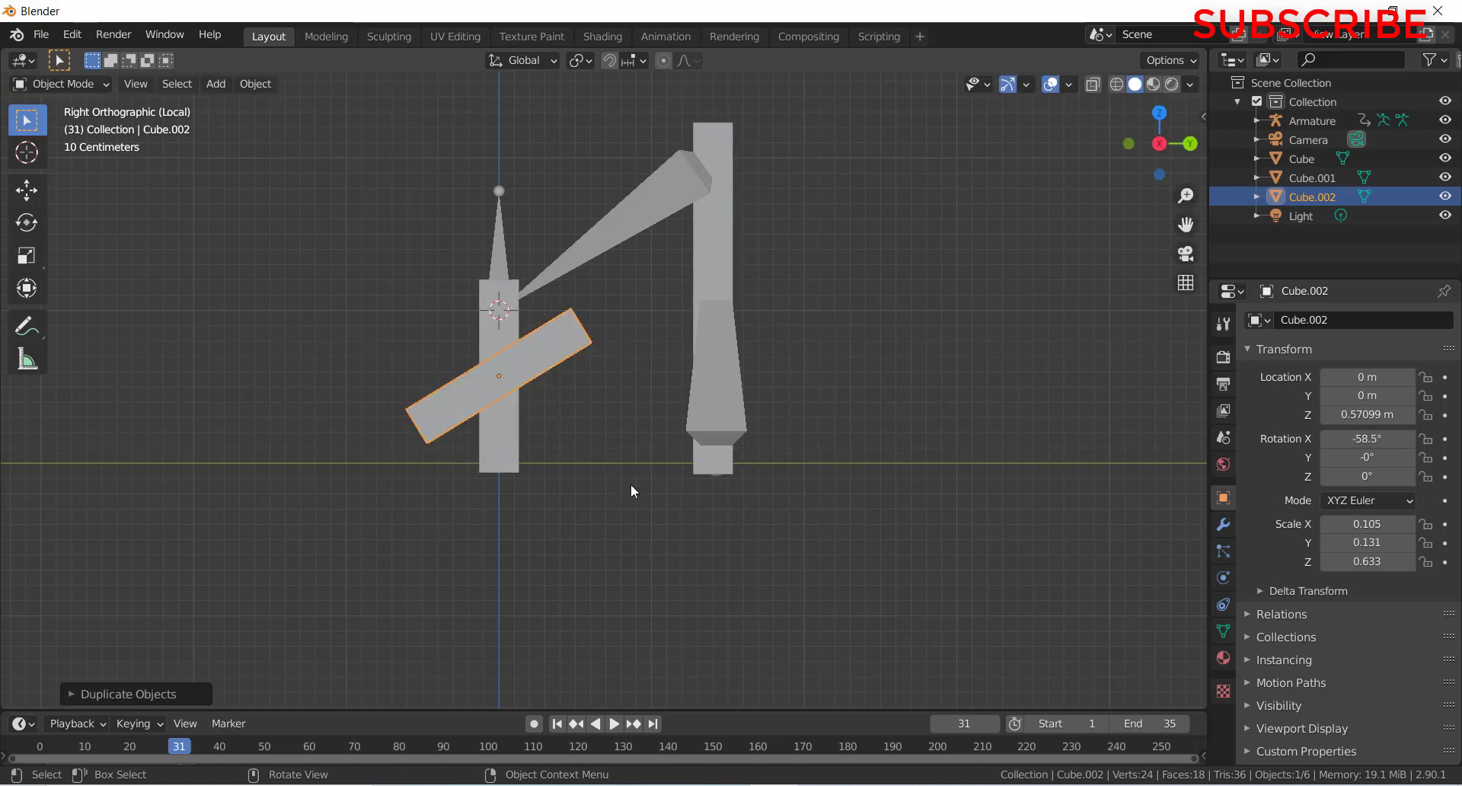
key("g")
left_click(738, 335)
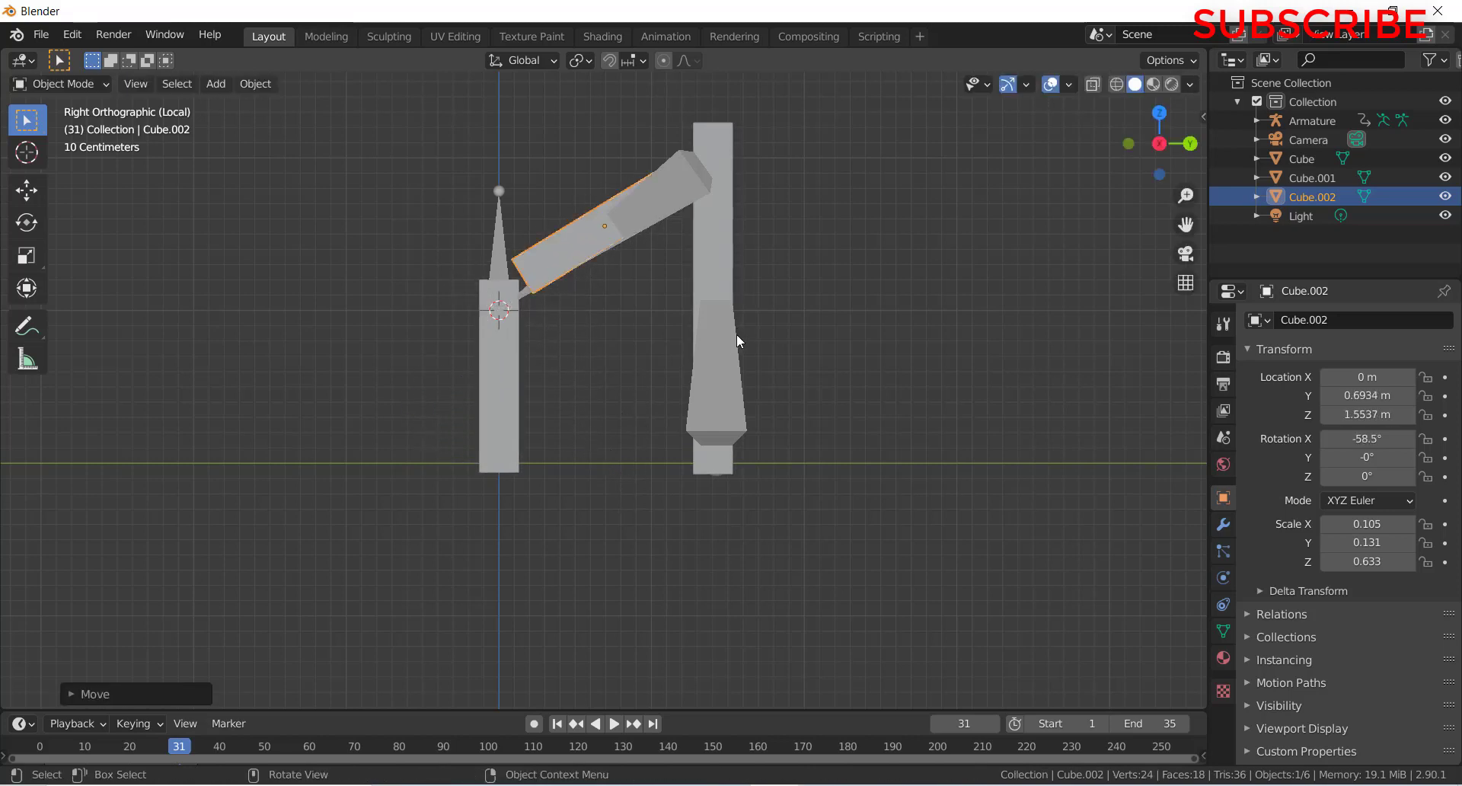
key("s")
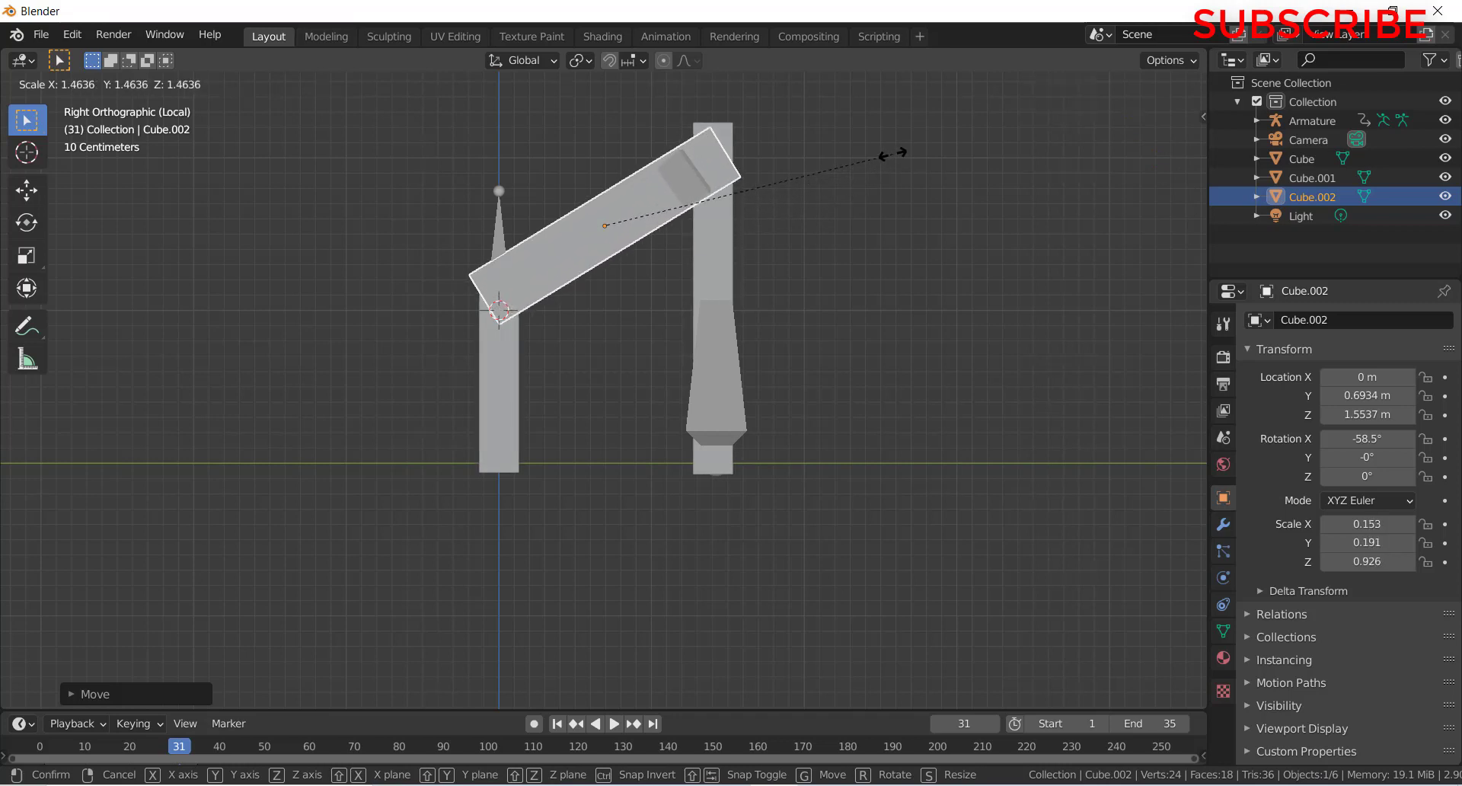
left_click(893, 152)
- In front view, thin Cube.002 to X scale 0.068 and offset it sideways along X
key("KP_1")
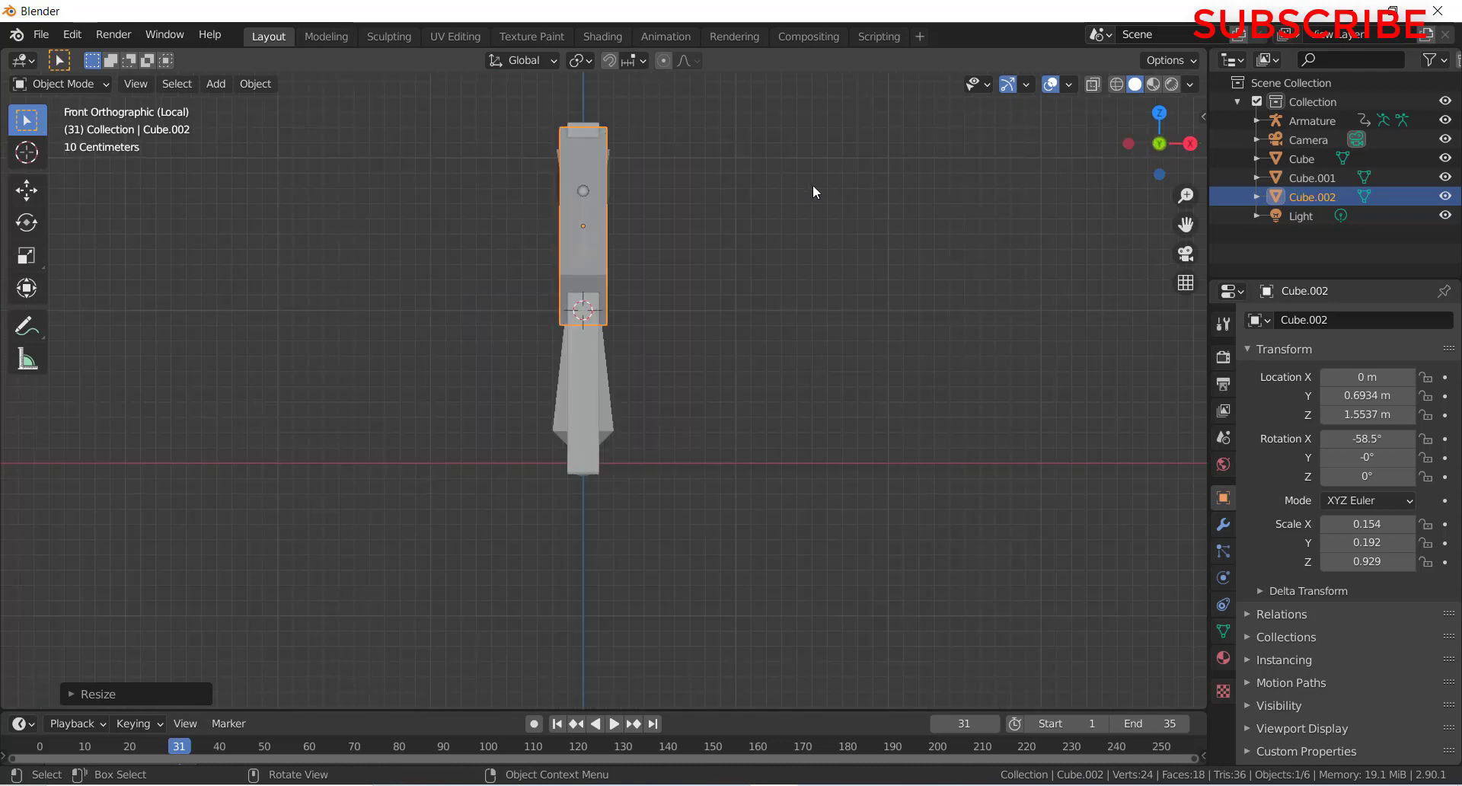
key("s")
key("z")
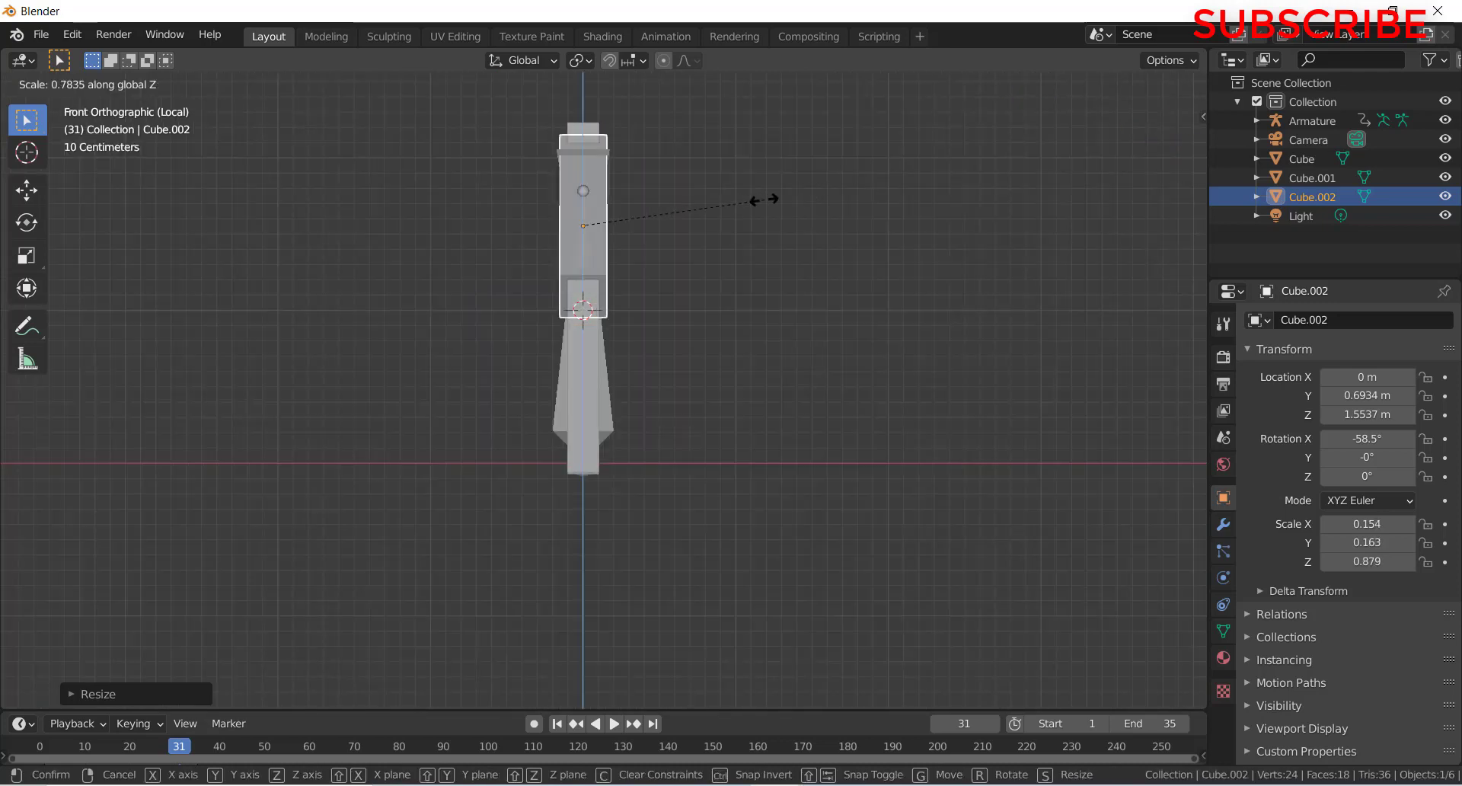
key("x")
left_click(680, 201)
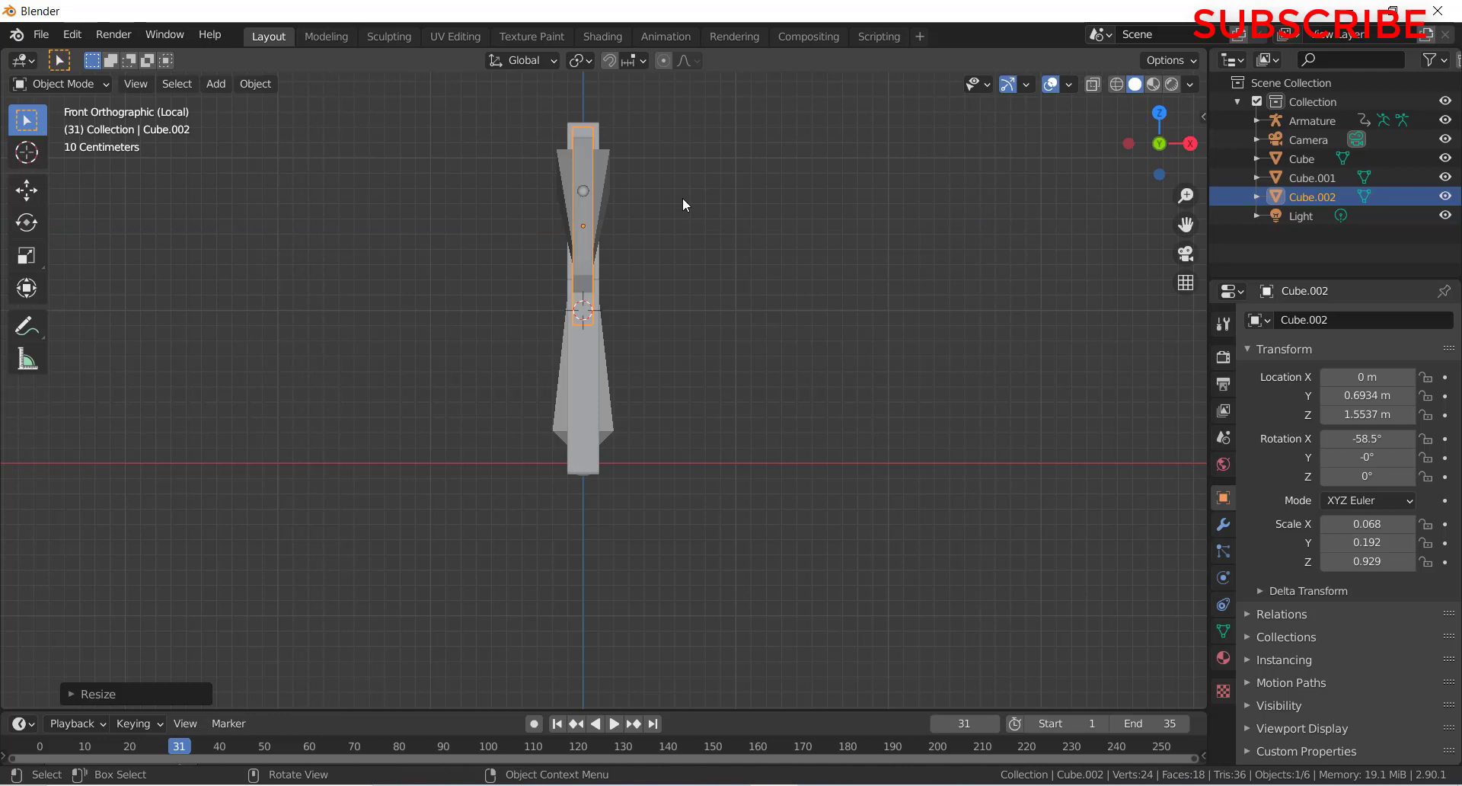
key("g")
key("x")
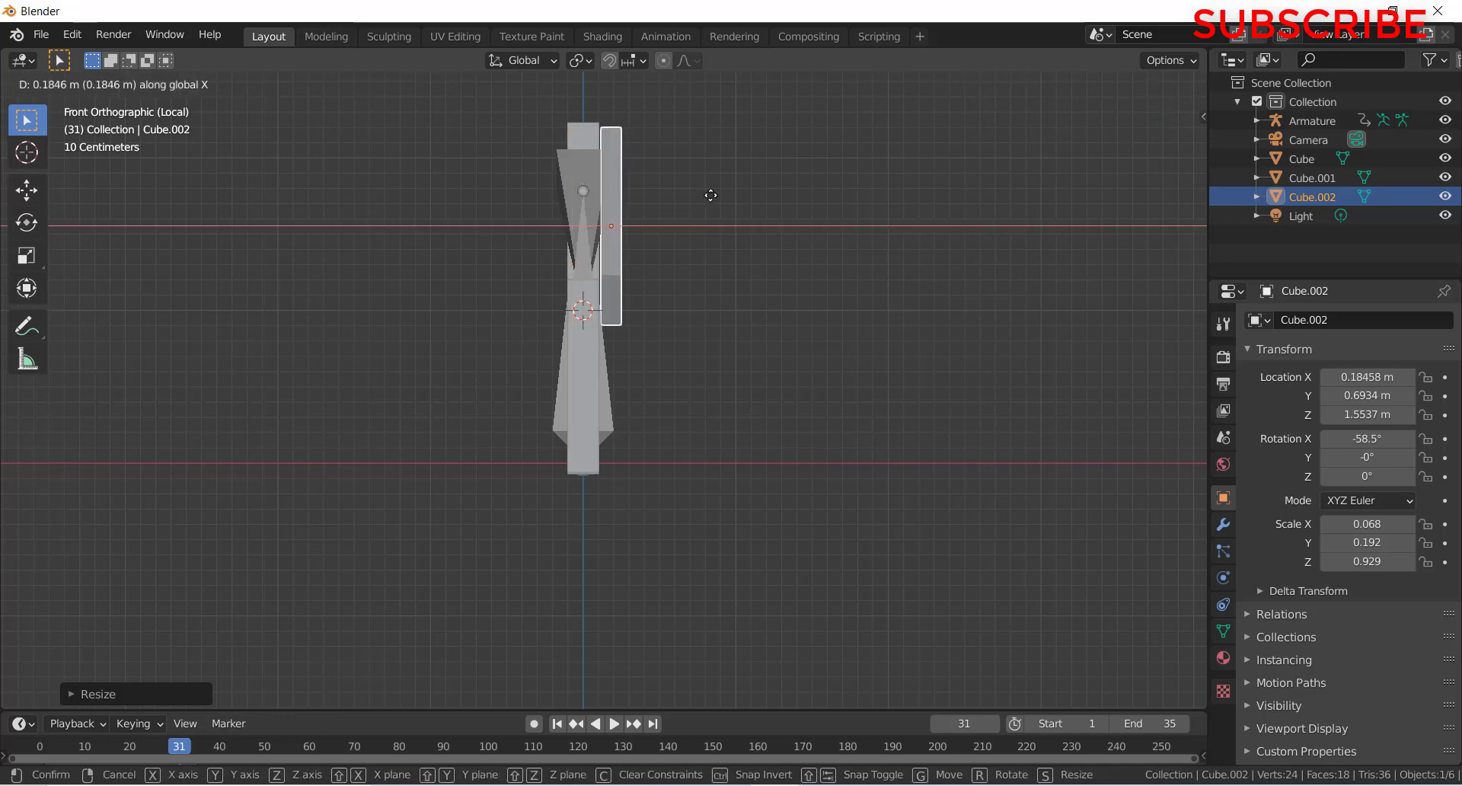
left_click(710, 194)
middle_click_drag(708, 267, 457, 301)
- Turn on X-ray and wireframe shading so the bones show through the bars
scroll(674, 317, "up", 2)
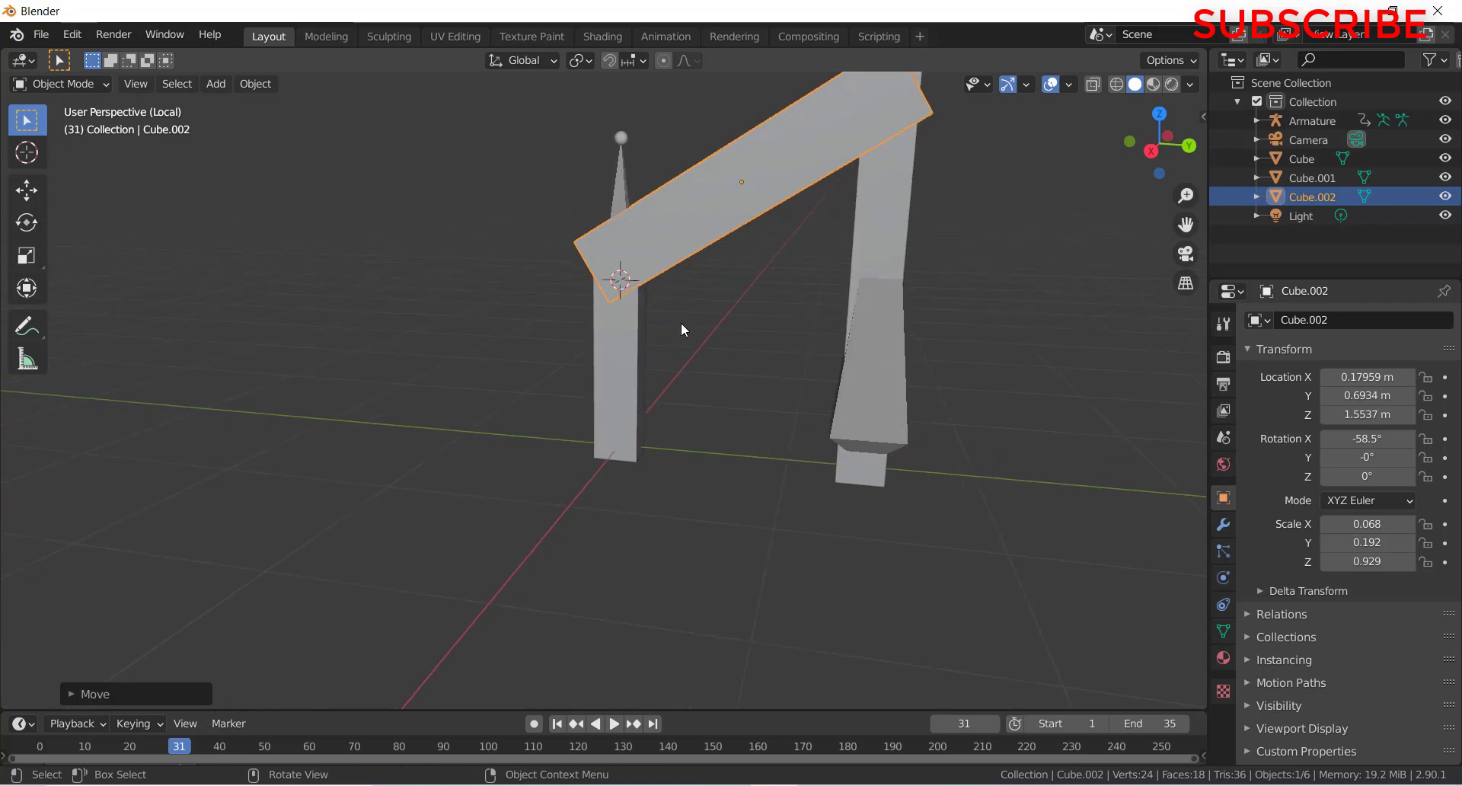
left_click(681, 323)
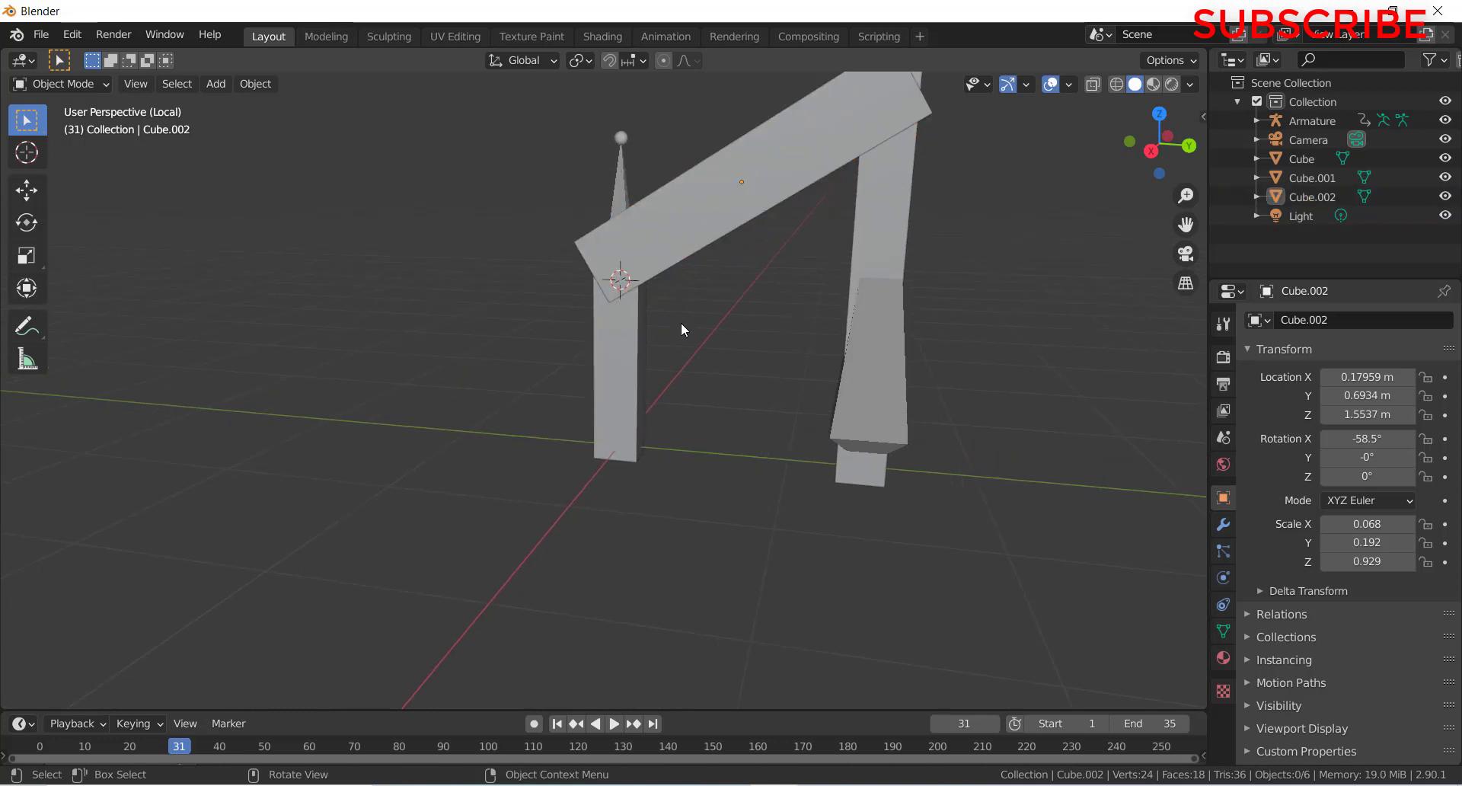
left_click(619, 338)
left_click(513, 313)
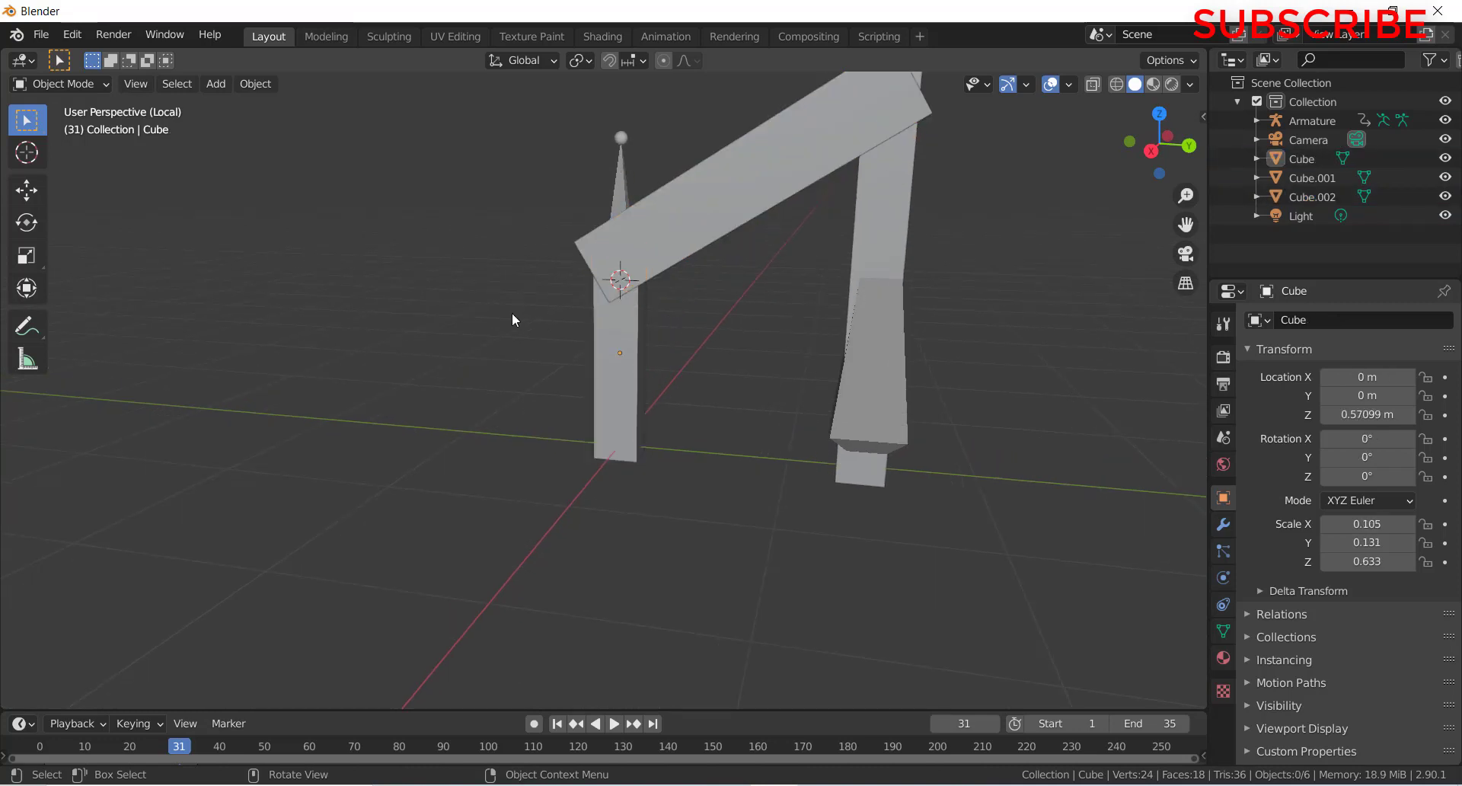
middle_click_drag(515, 236, 688, 363)
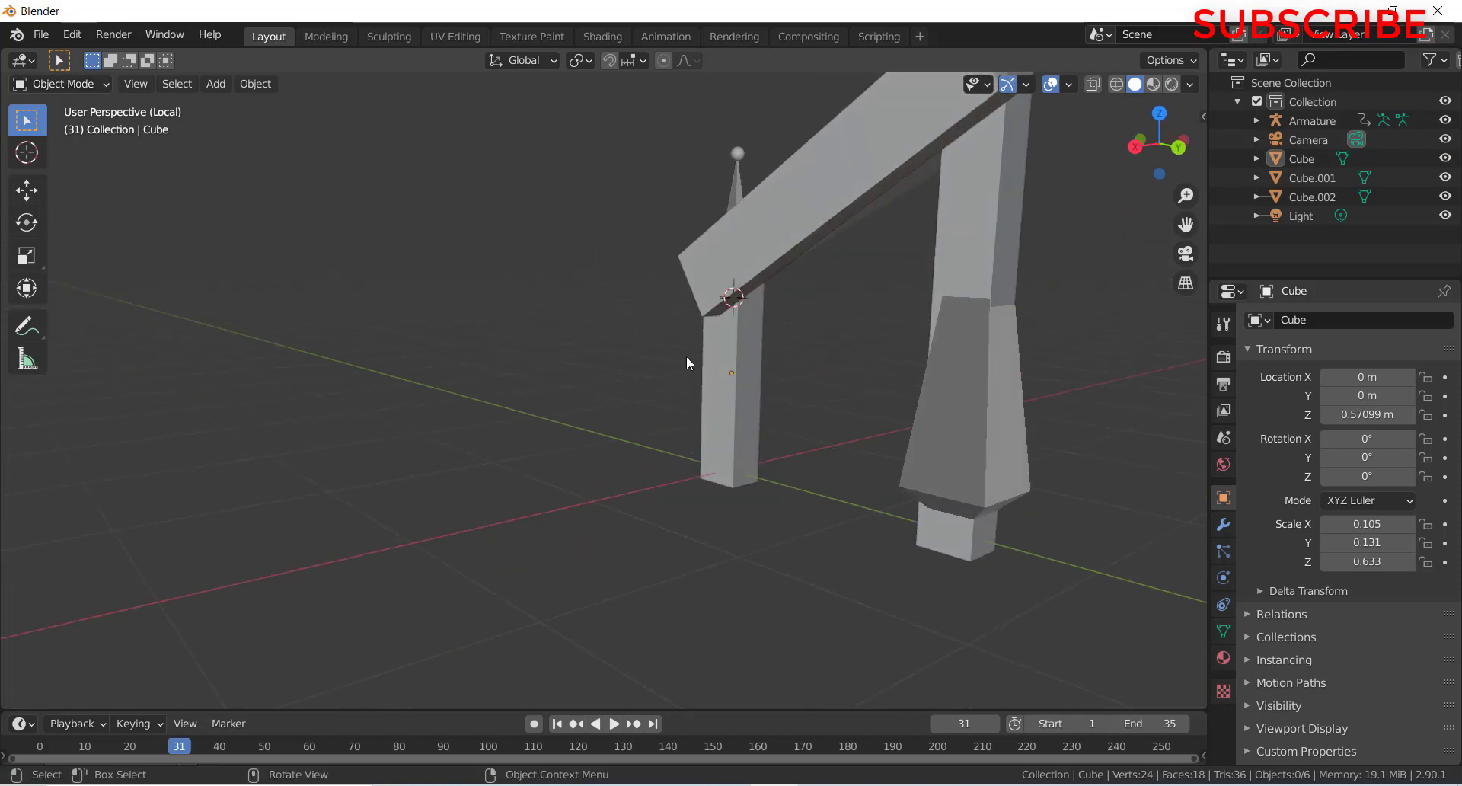
left_click(738, 364)
mouse_move(760, 332)
middle_mouse_down()
mouse_move(632, 353)
mouse_move(546, 336)
mouse_move(770, 315)
middle_mouse_up()
left_click(774, 243)
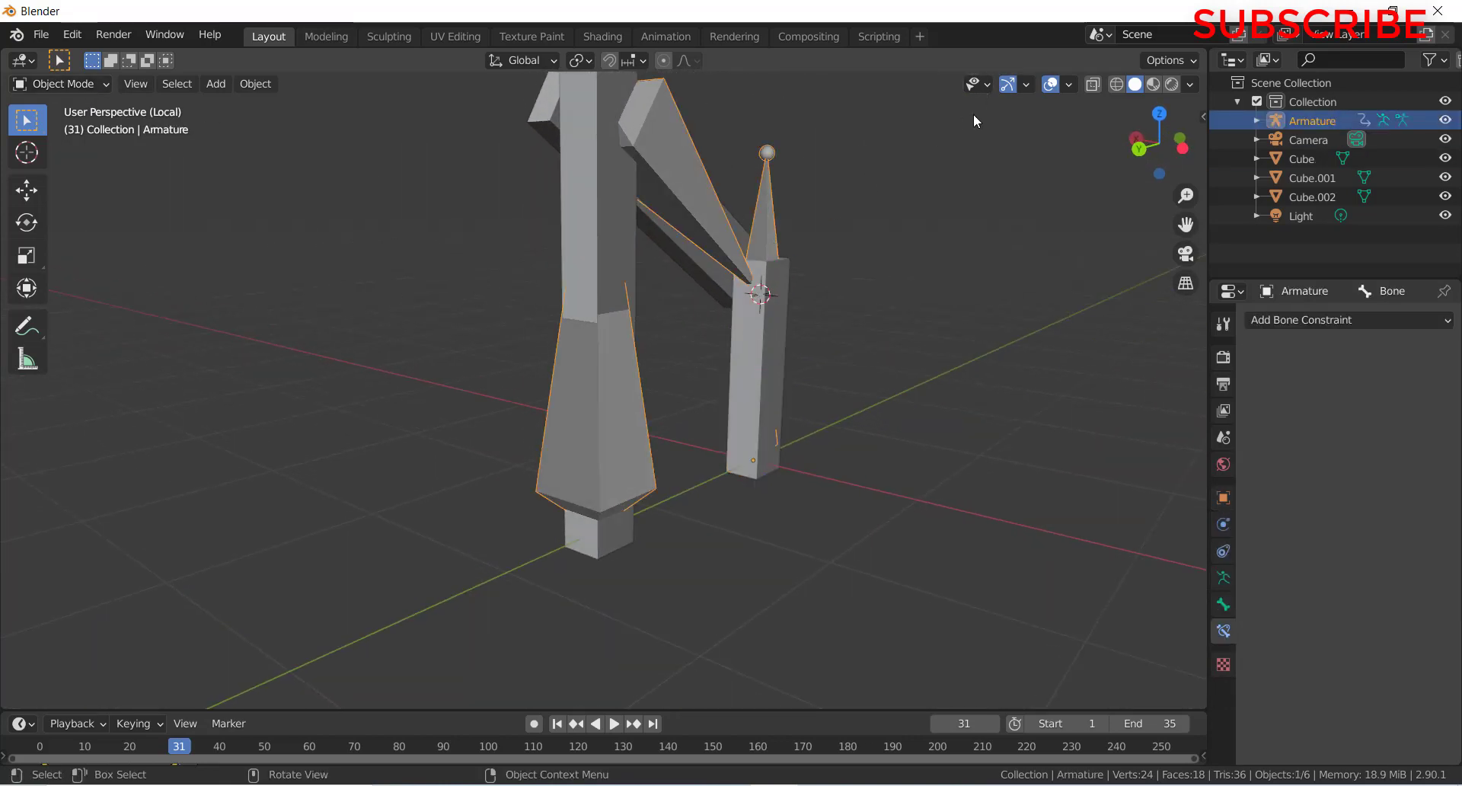
left_click(1098, 85)
left_click(1117, 83)
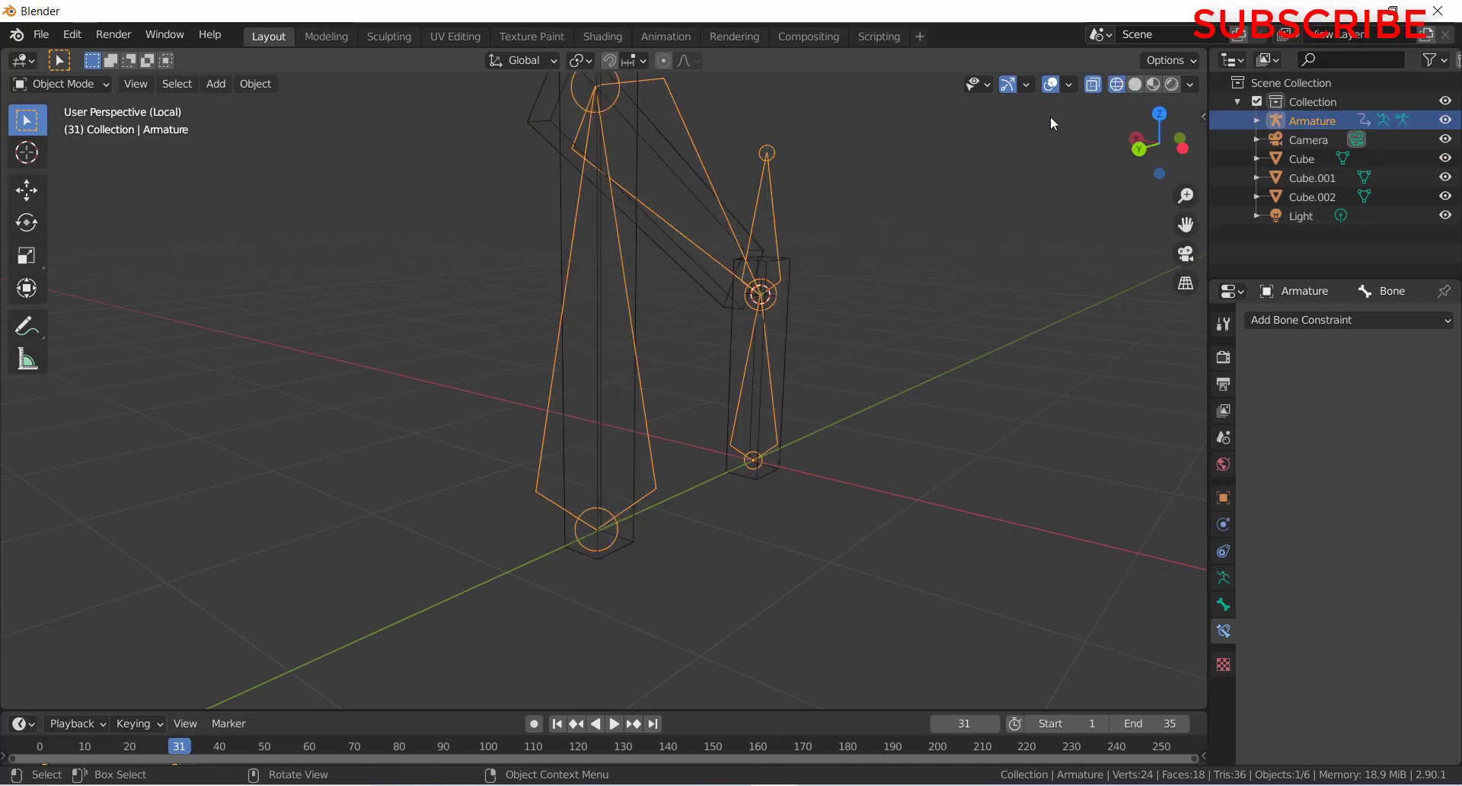
- Parent the left pillar Cube to the lower crank bone in Pose Mode, then return to Object Mode
left_click(789, 332)
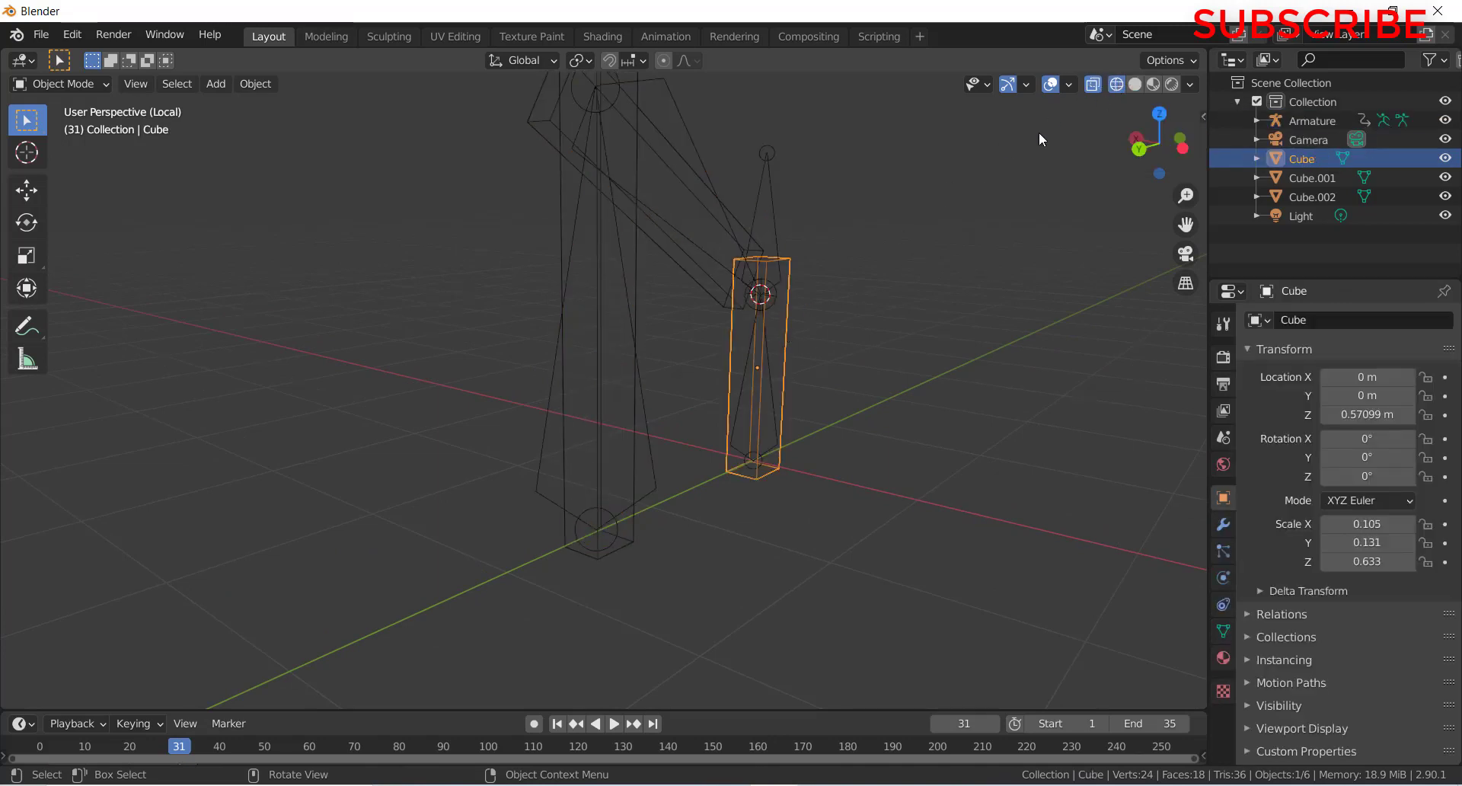
left_click(770, 402, "shift")
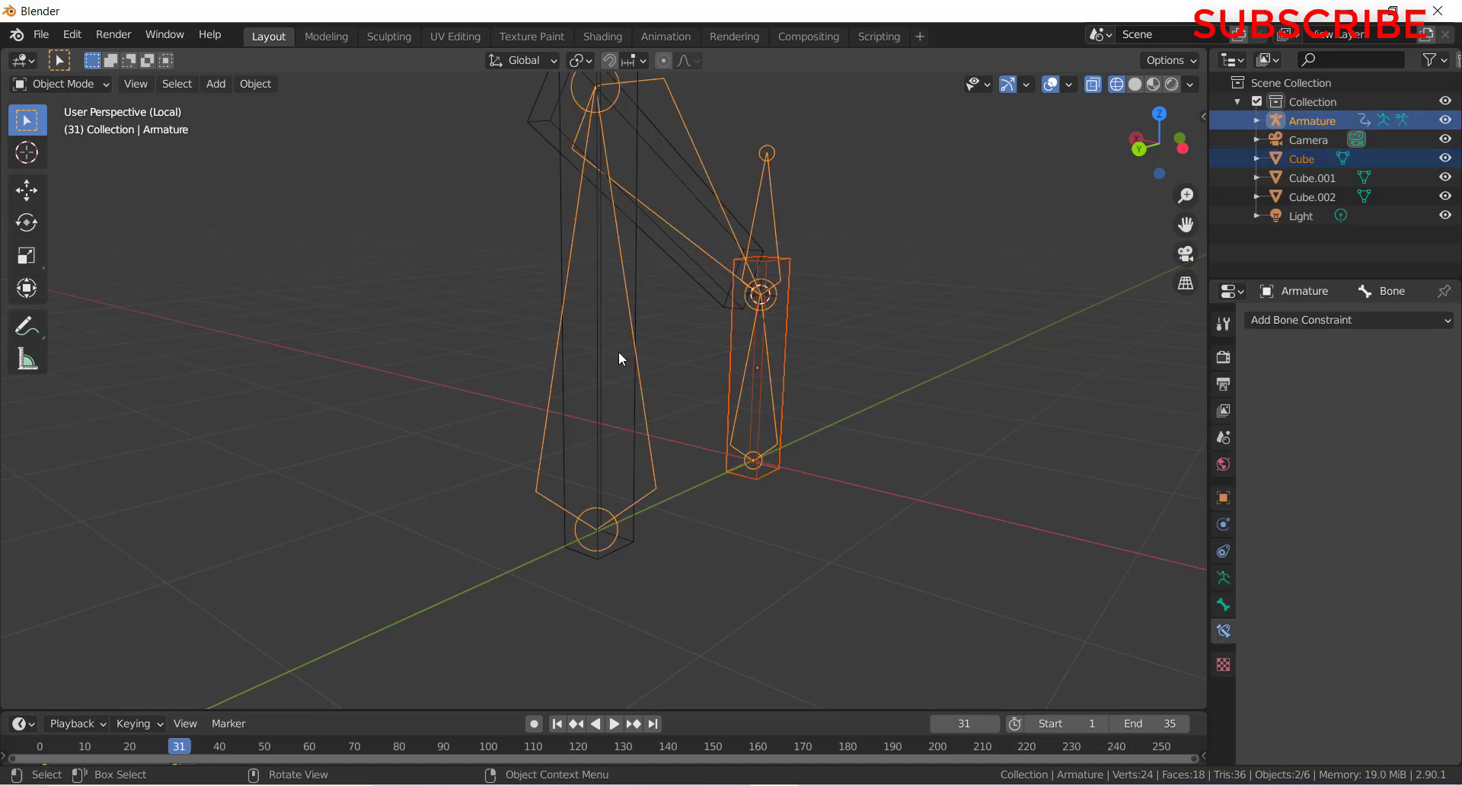
left_click(60, 86)
left_click(70, 146)
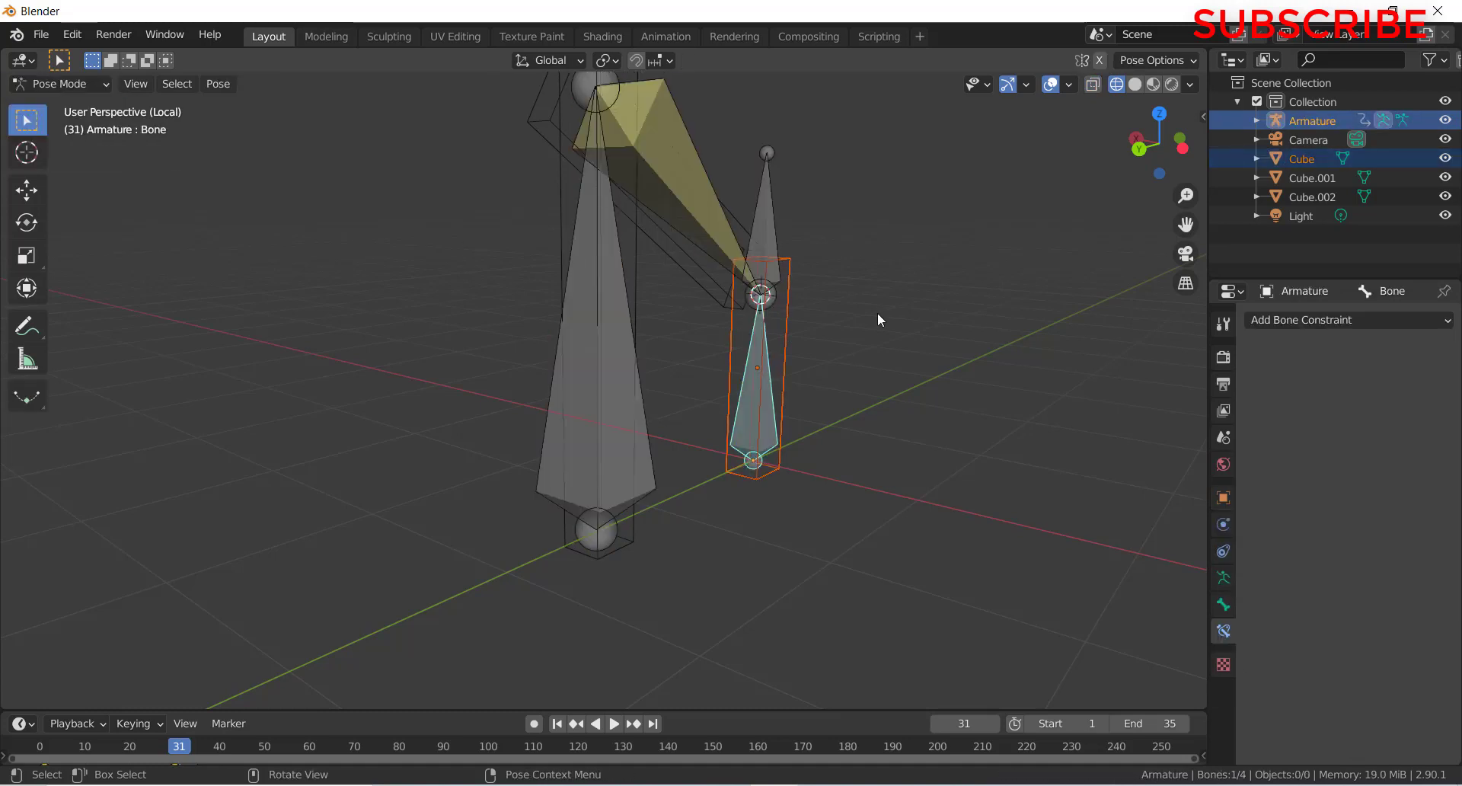
key("ctrl+p")
left_click(778, 359)
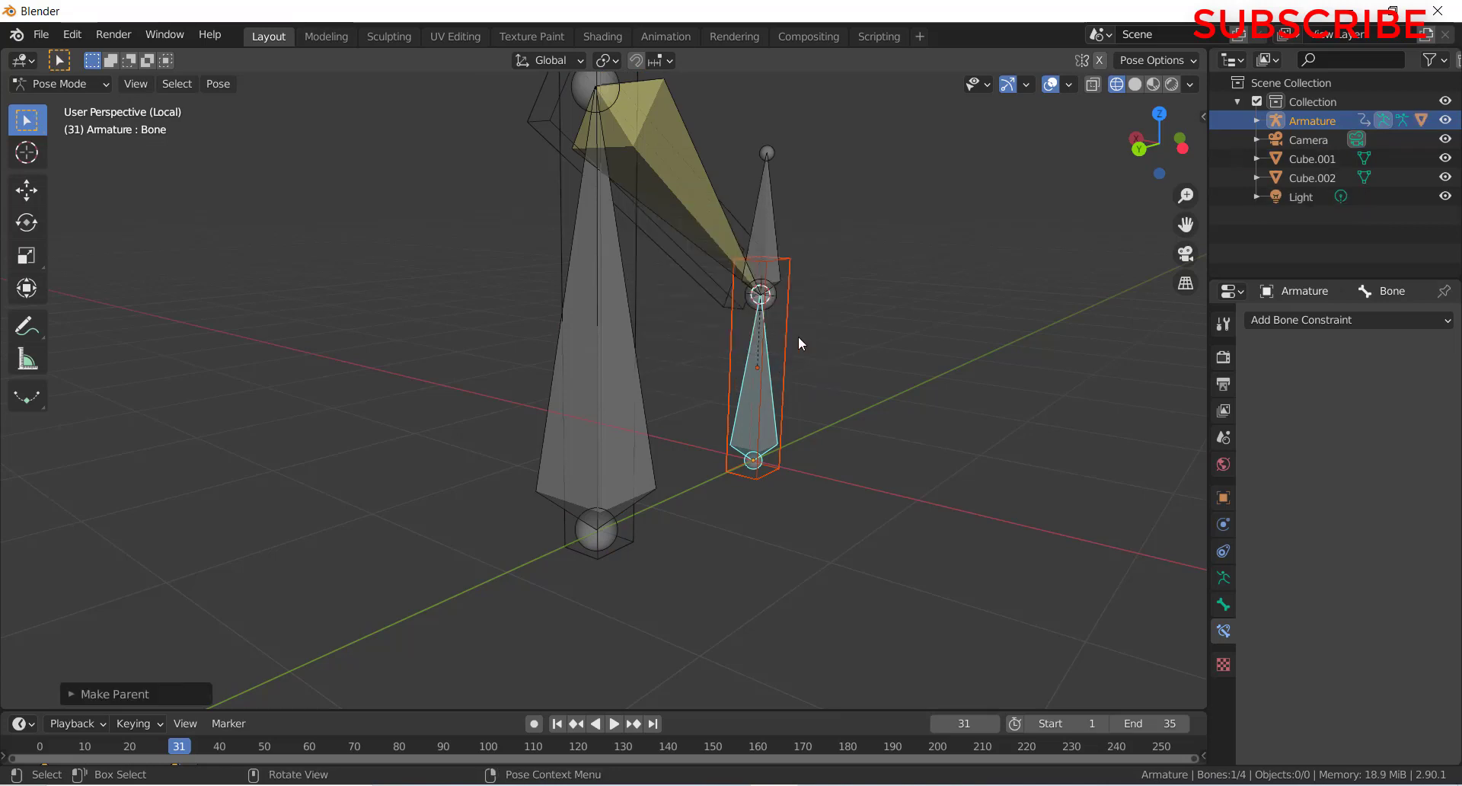
left_click(832, 304)
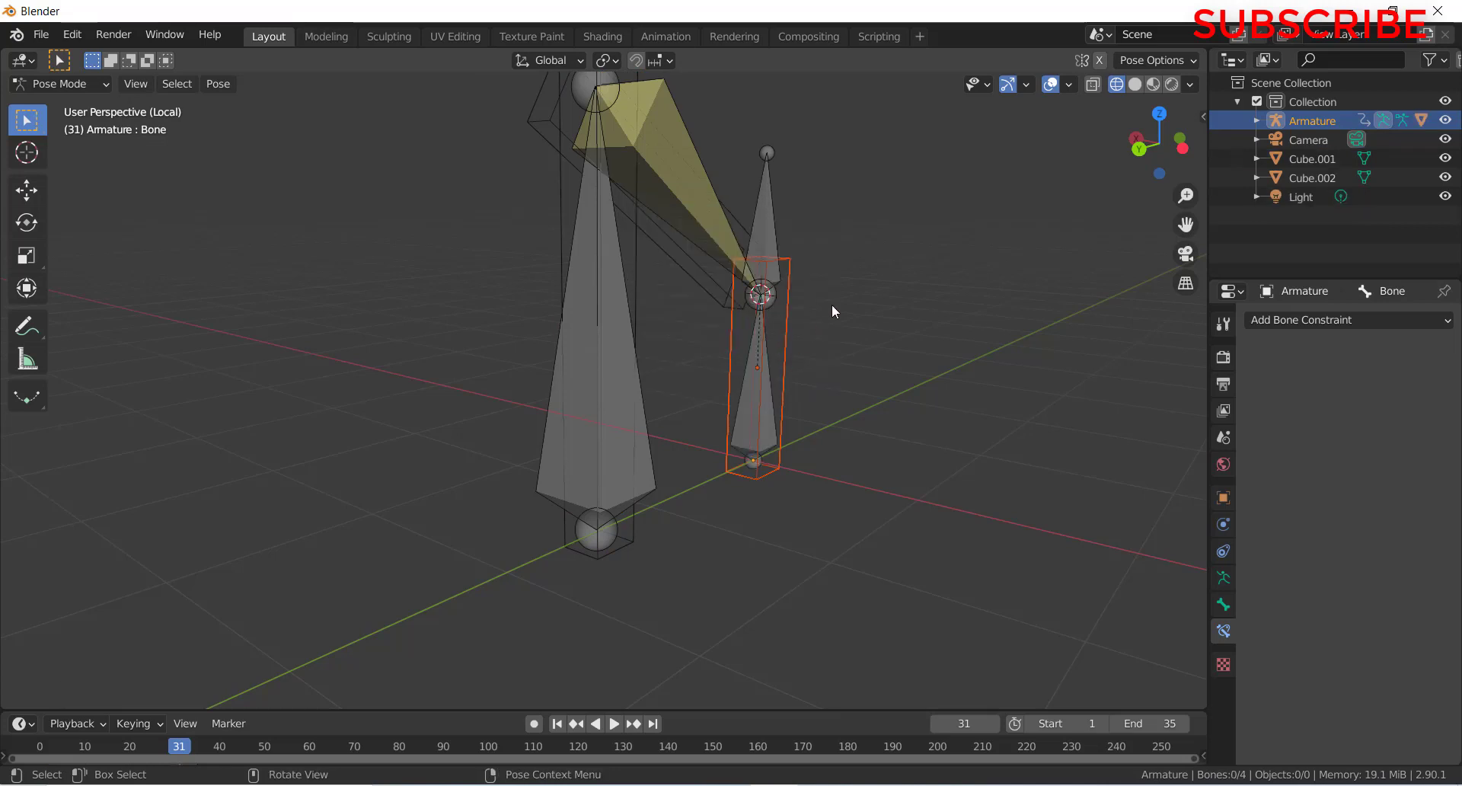
left_click(69, 86)
left_click(57, 102)
- Parent Cube.002 to the diagonal bone Bone.002 with Ctrl+P > Bone in Pose Mode
middle_click_drag(466, 216, 750, 240)
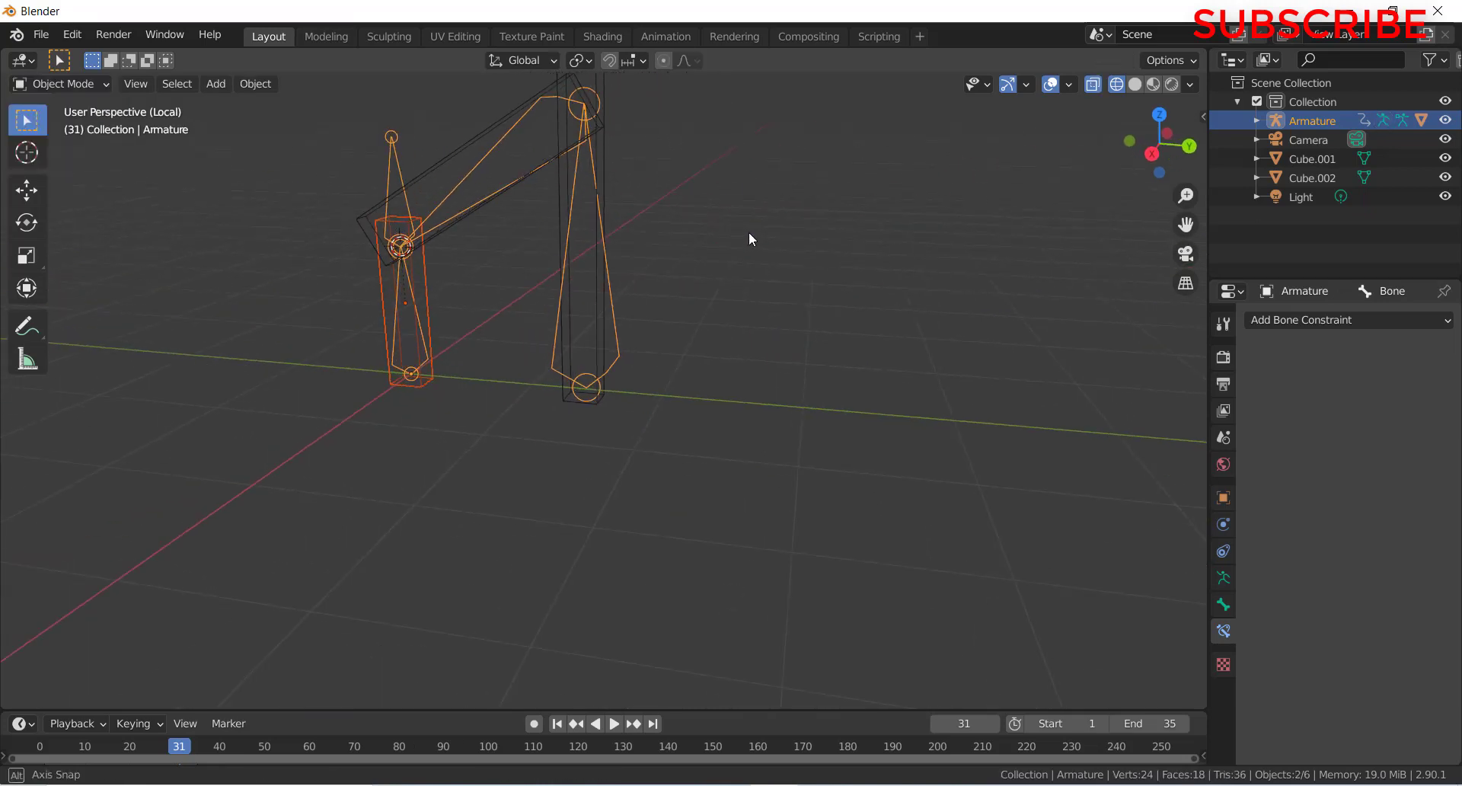
left_click(440, 165)
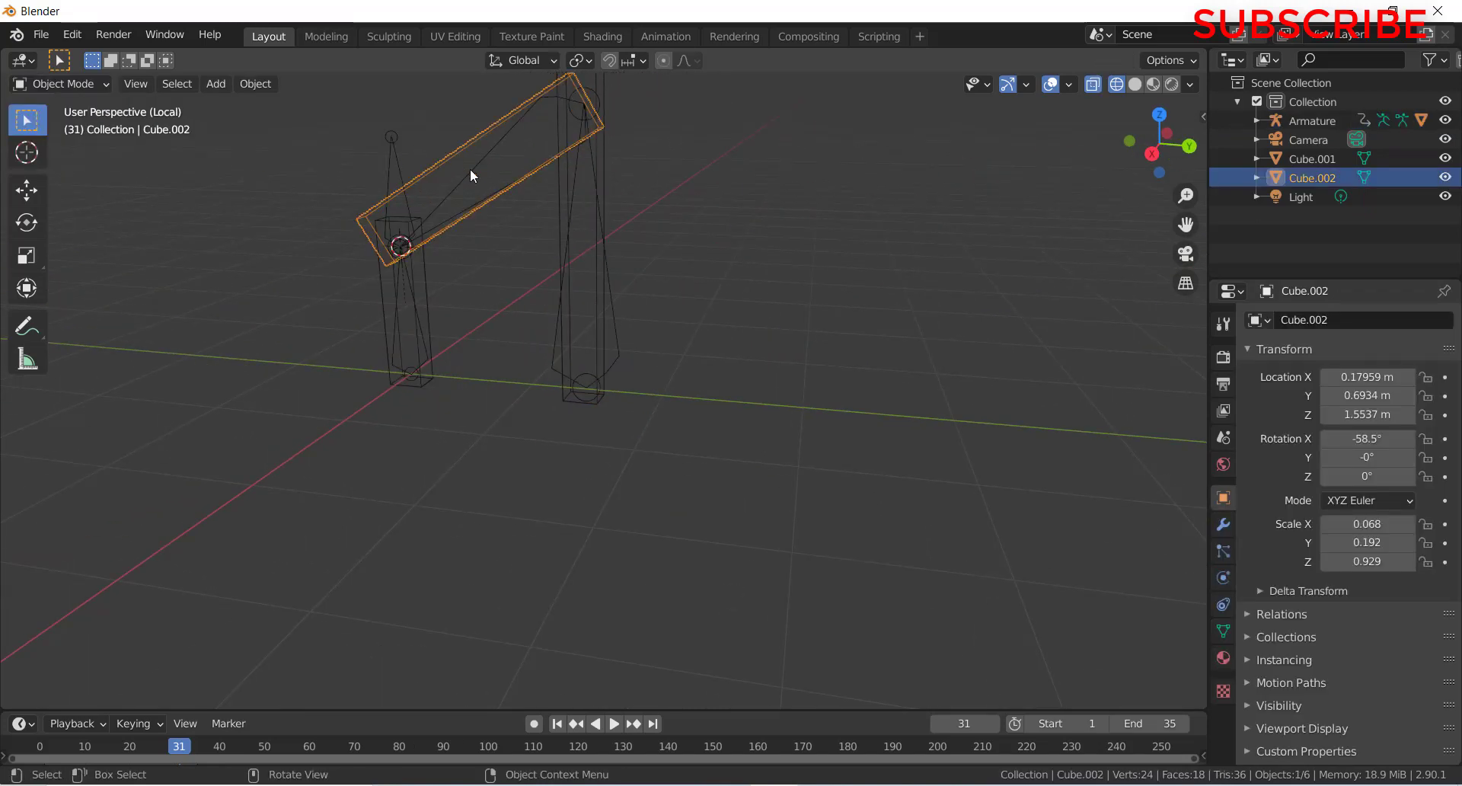
left_click(509, 140, "shift")
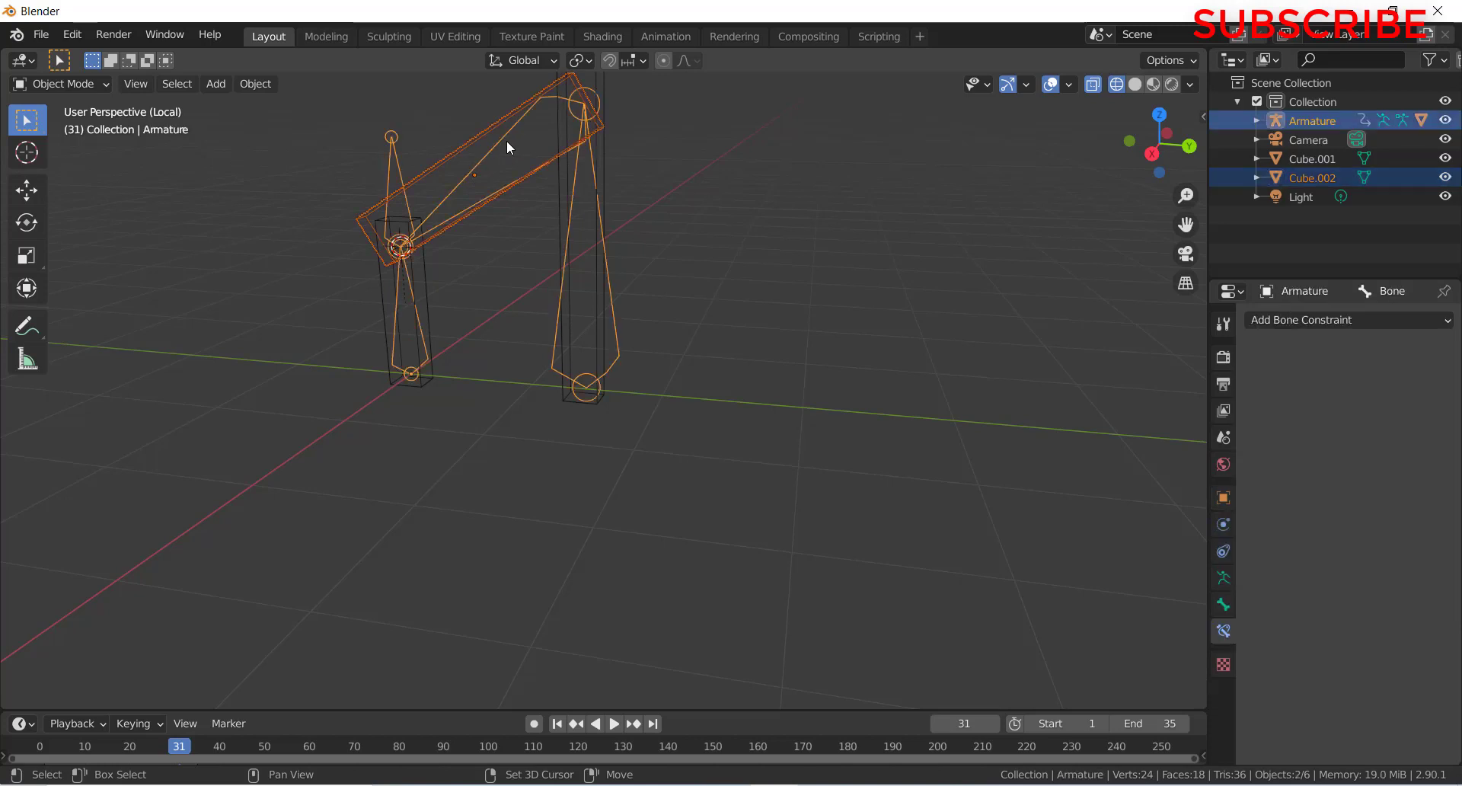
left_click(97, 84)
left_click(78, 144)
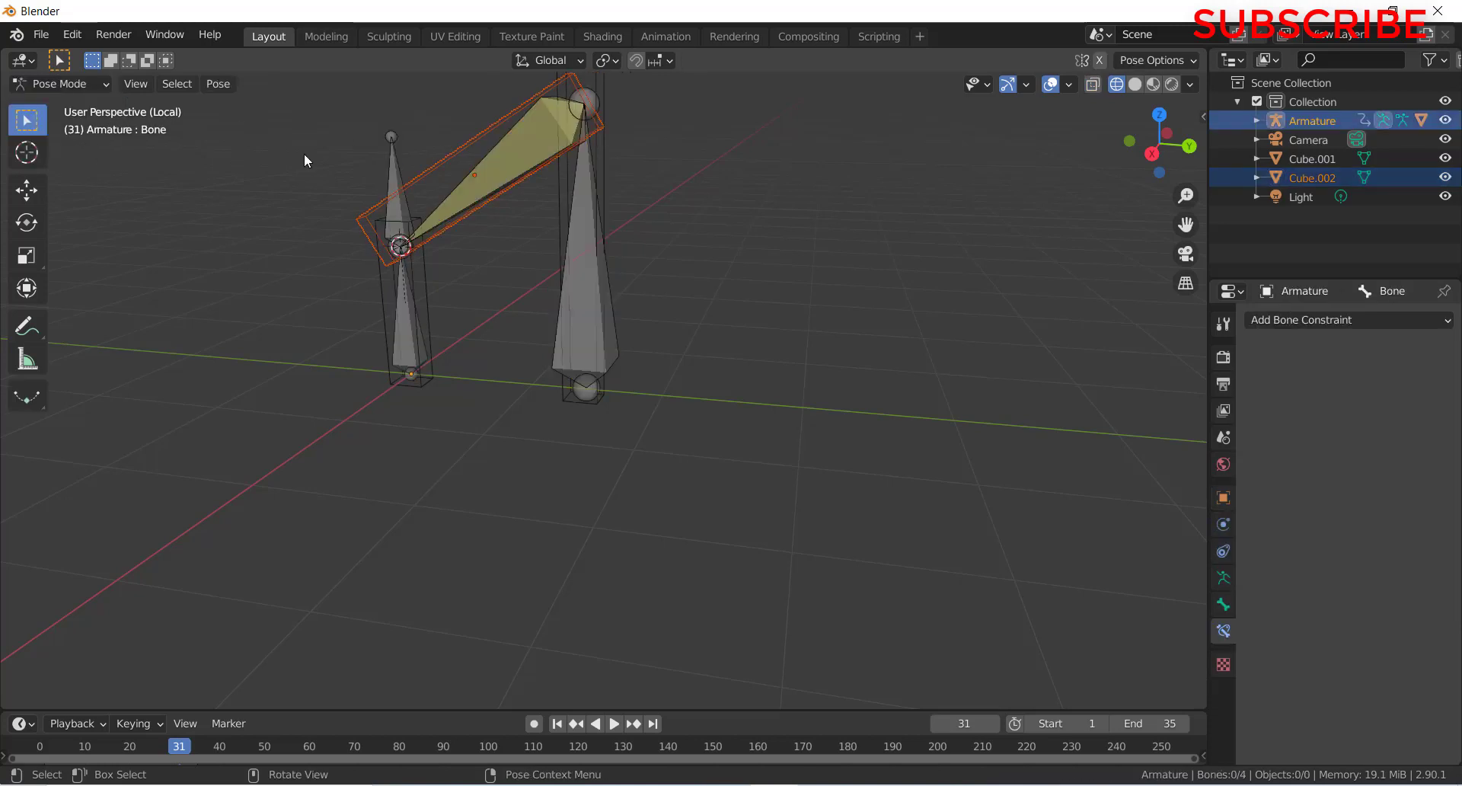
left_click(524, 135)
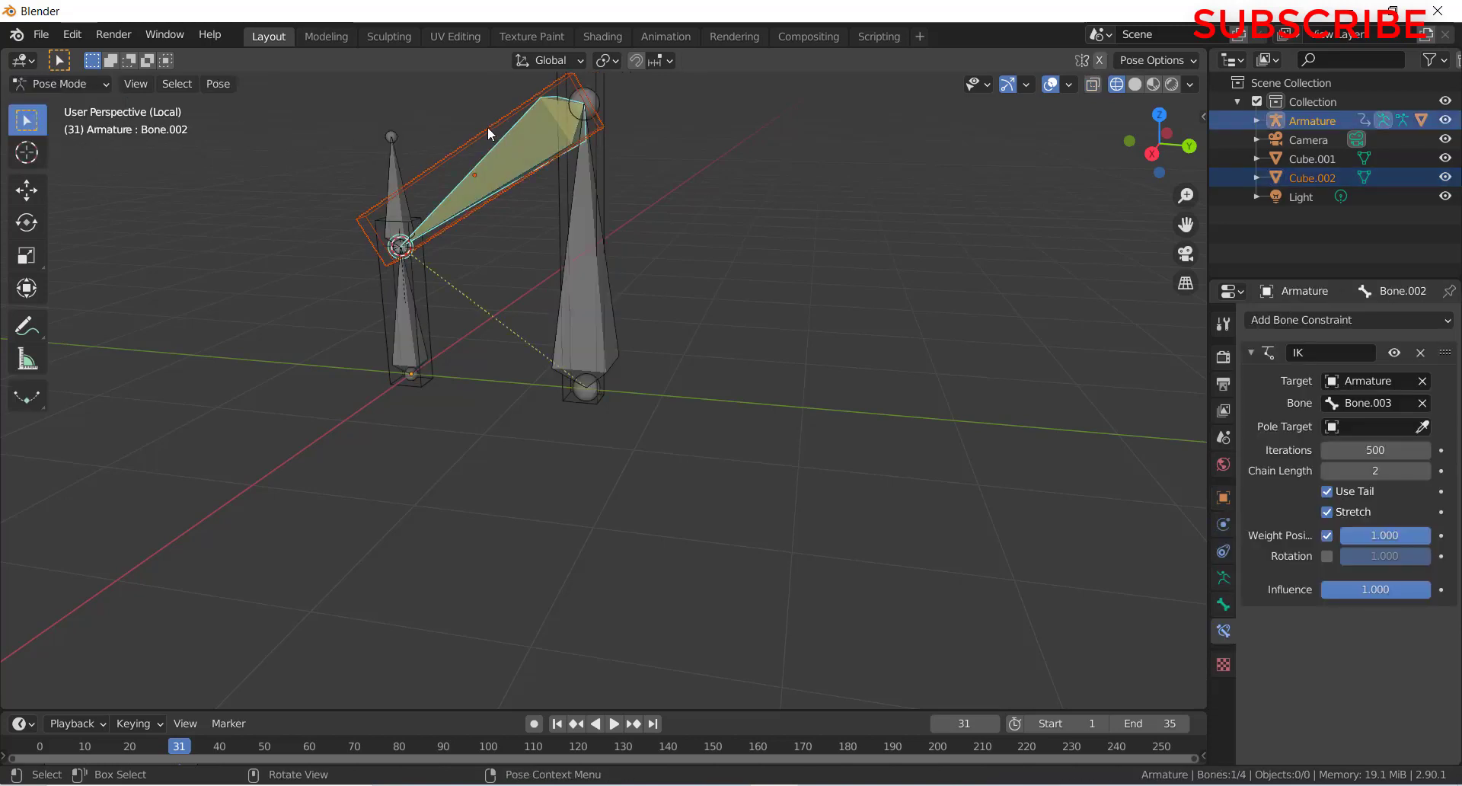
key("ctrl+p")
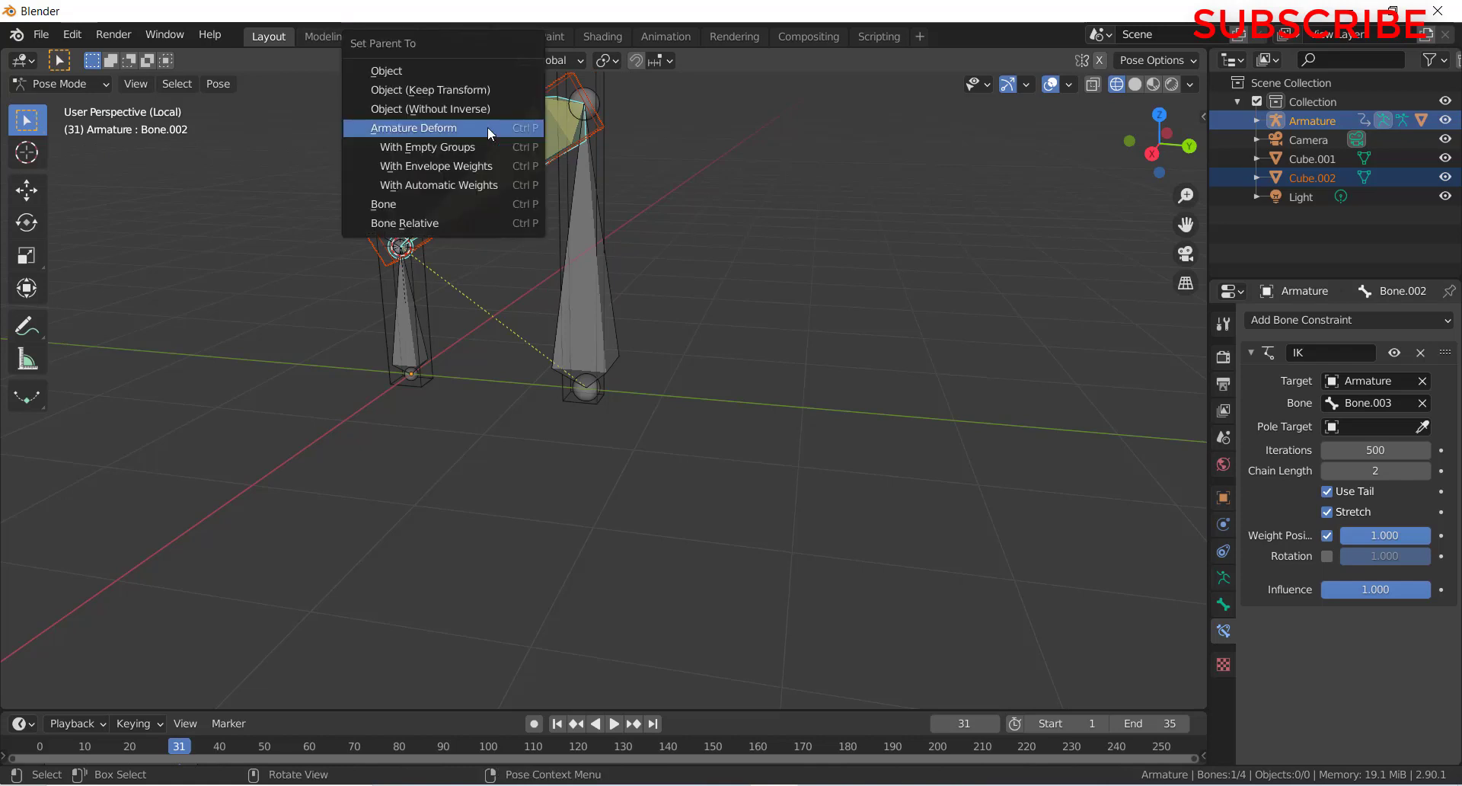
left_click(476, 200)
- Check the tall right-hand bone, deselect all bones and return to Object Mode
left_click(604, 172)
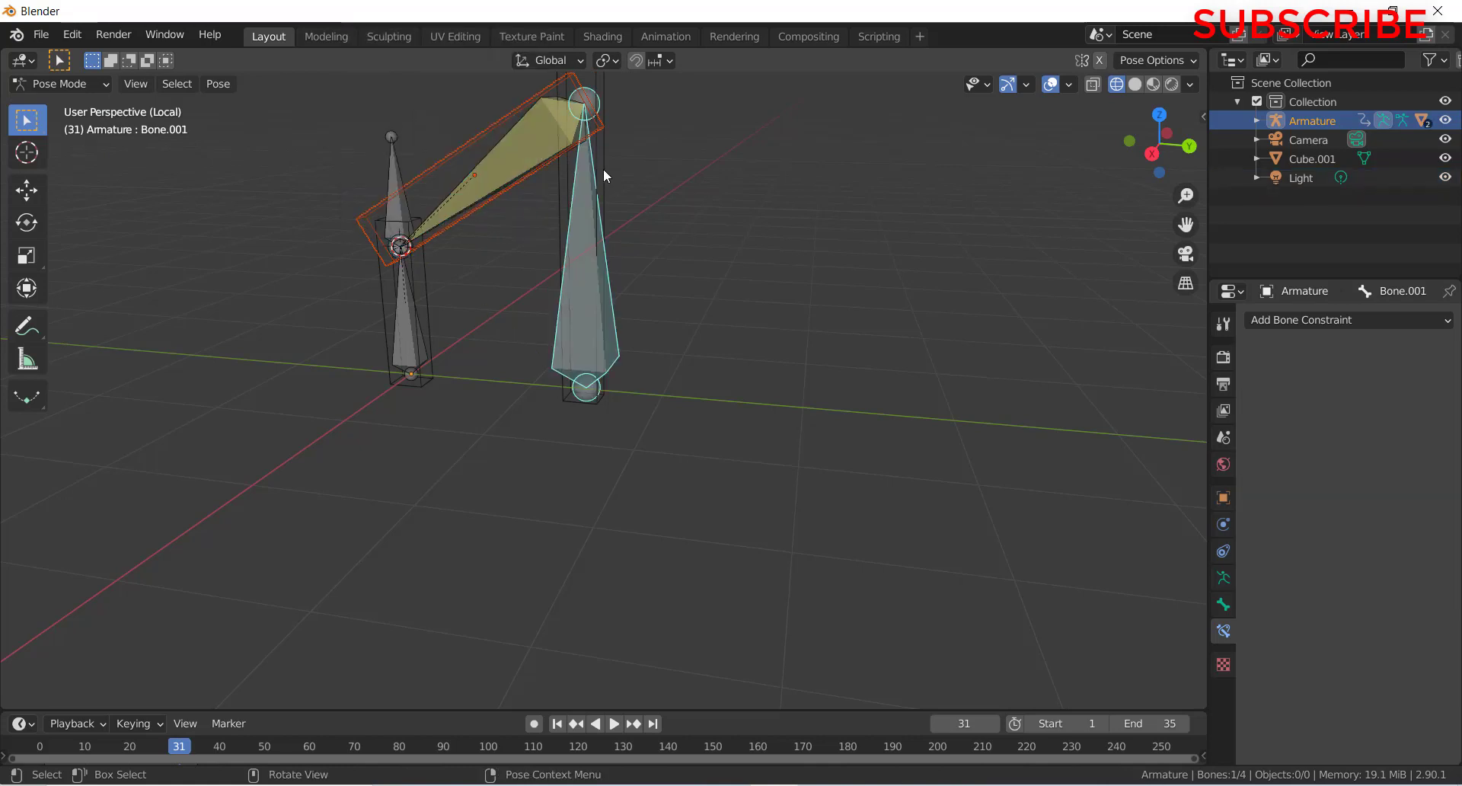
left_click(611, 158)
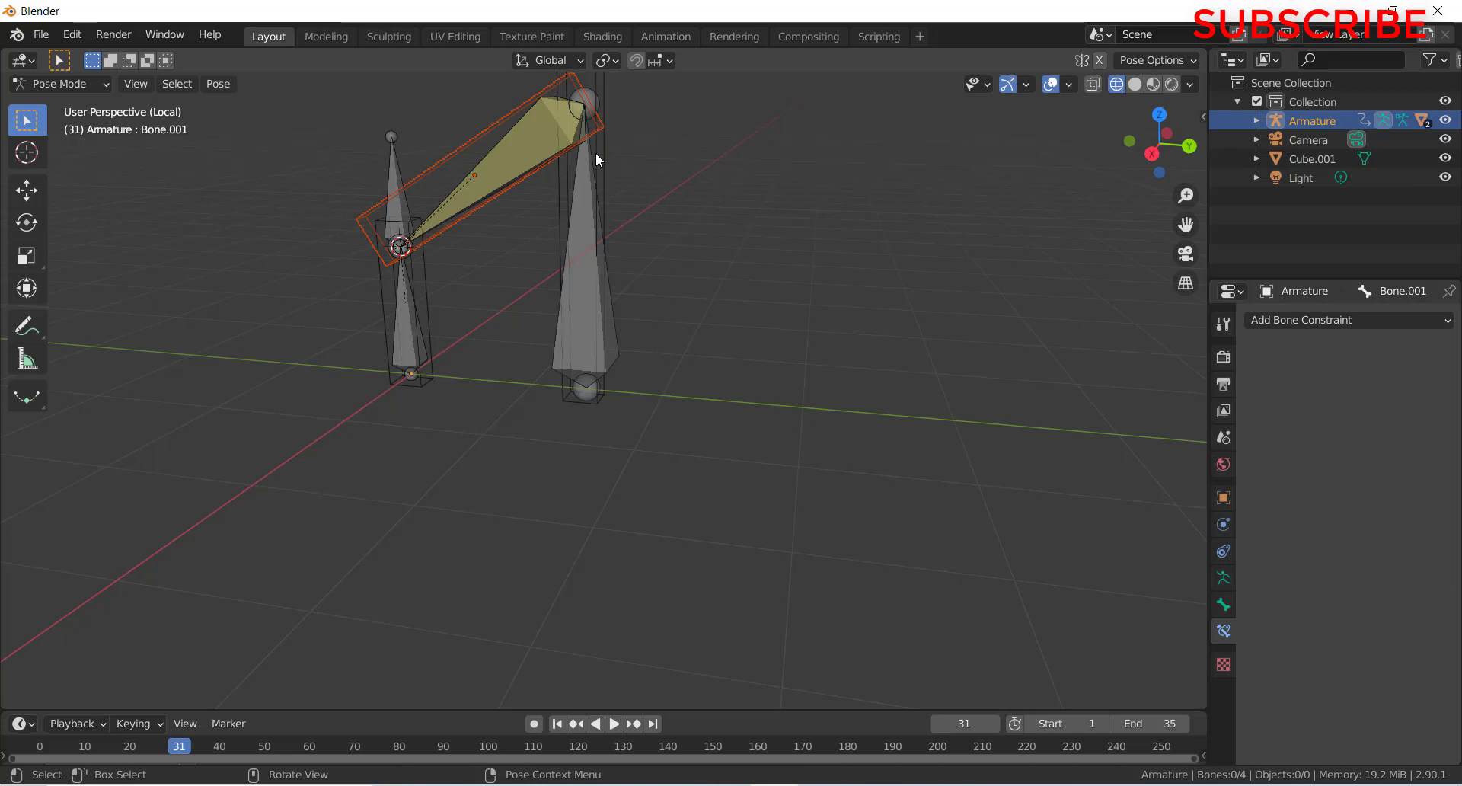
left_click(595, 153)
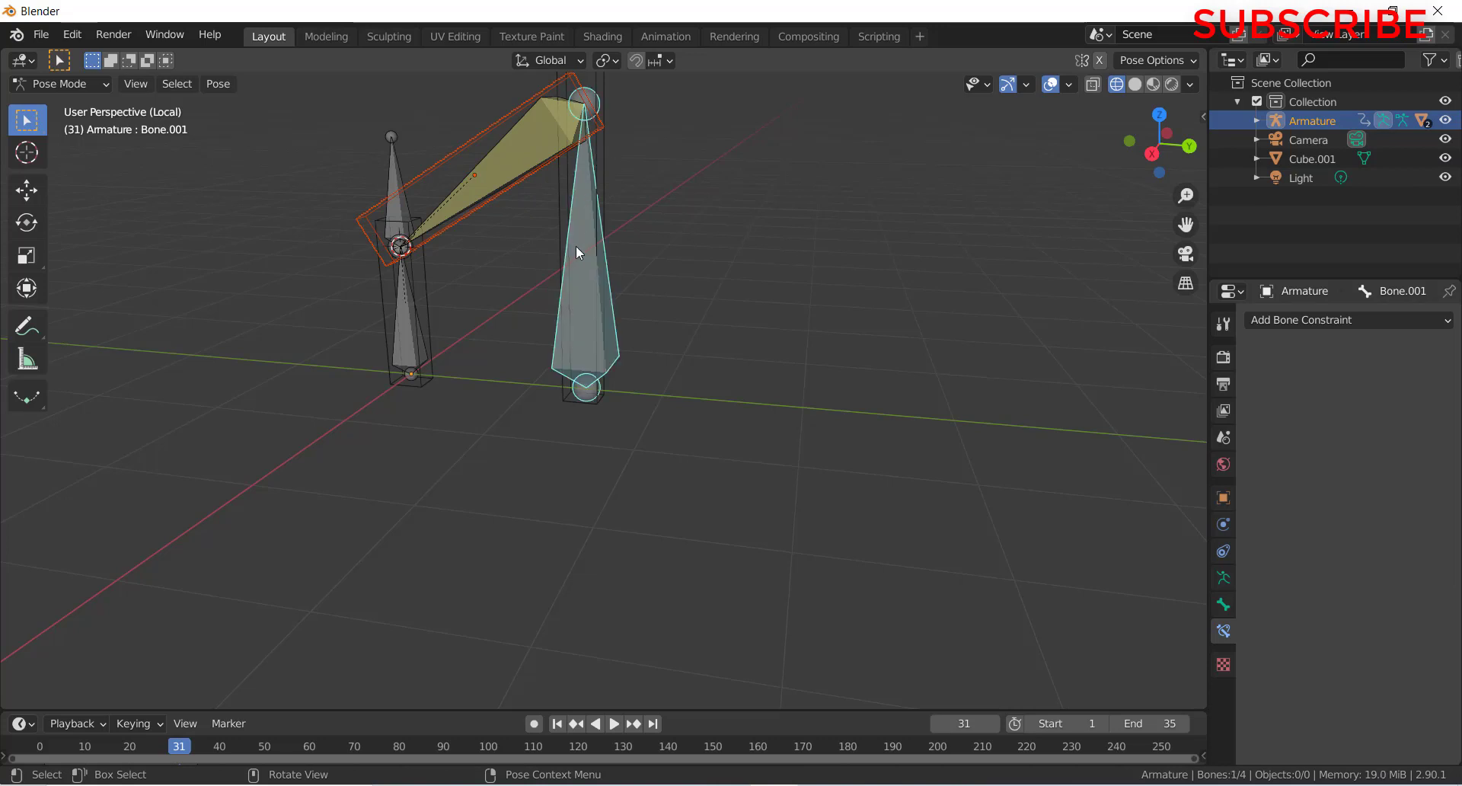
scroll(572, 198, "up", 2)
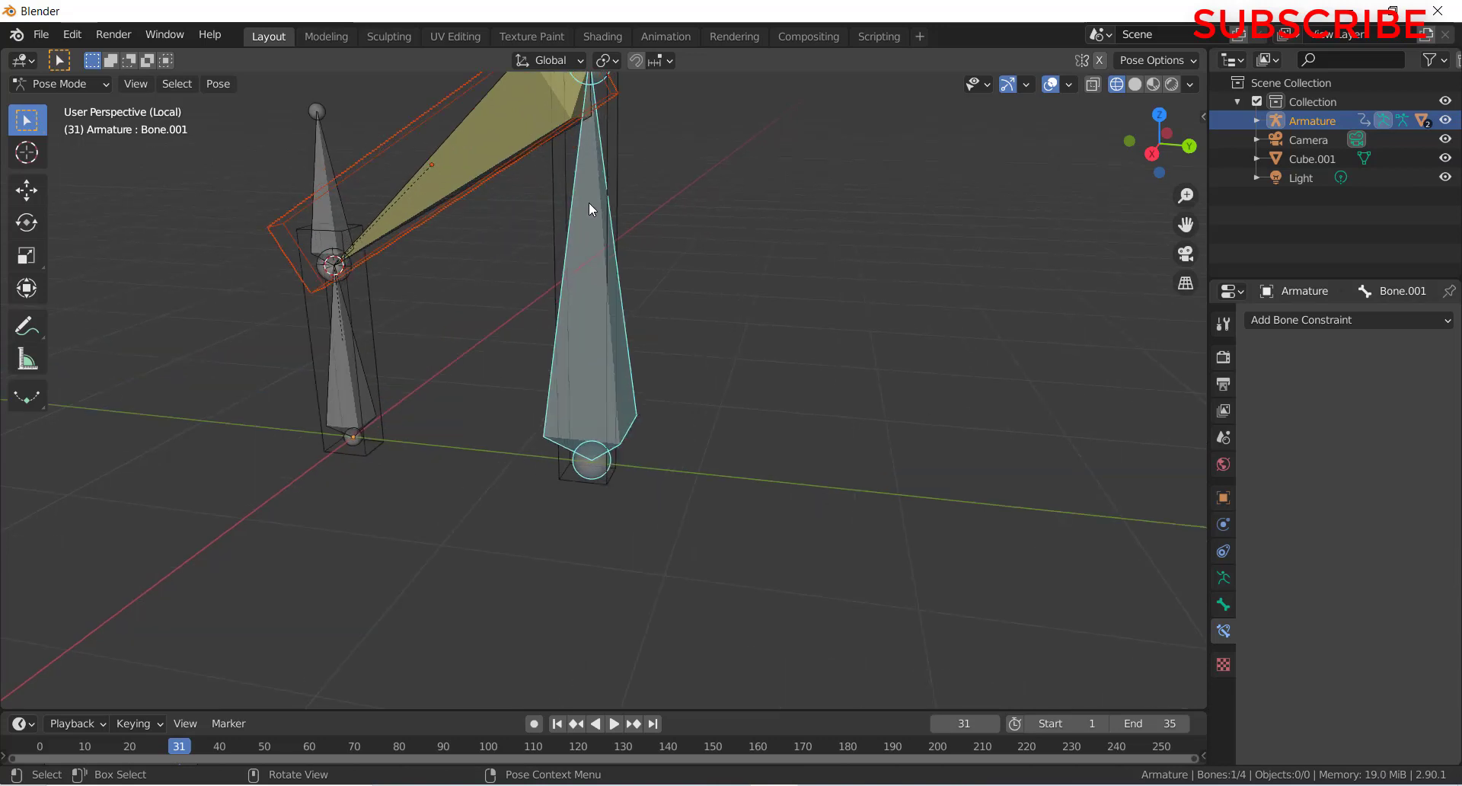
left_click(560, 162)
left_click(102, 82)
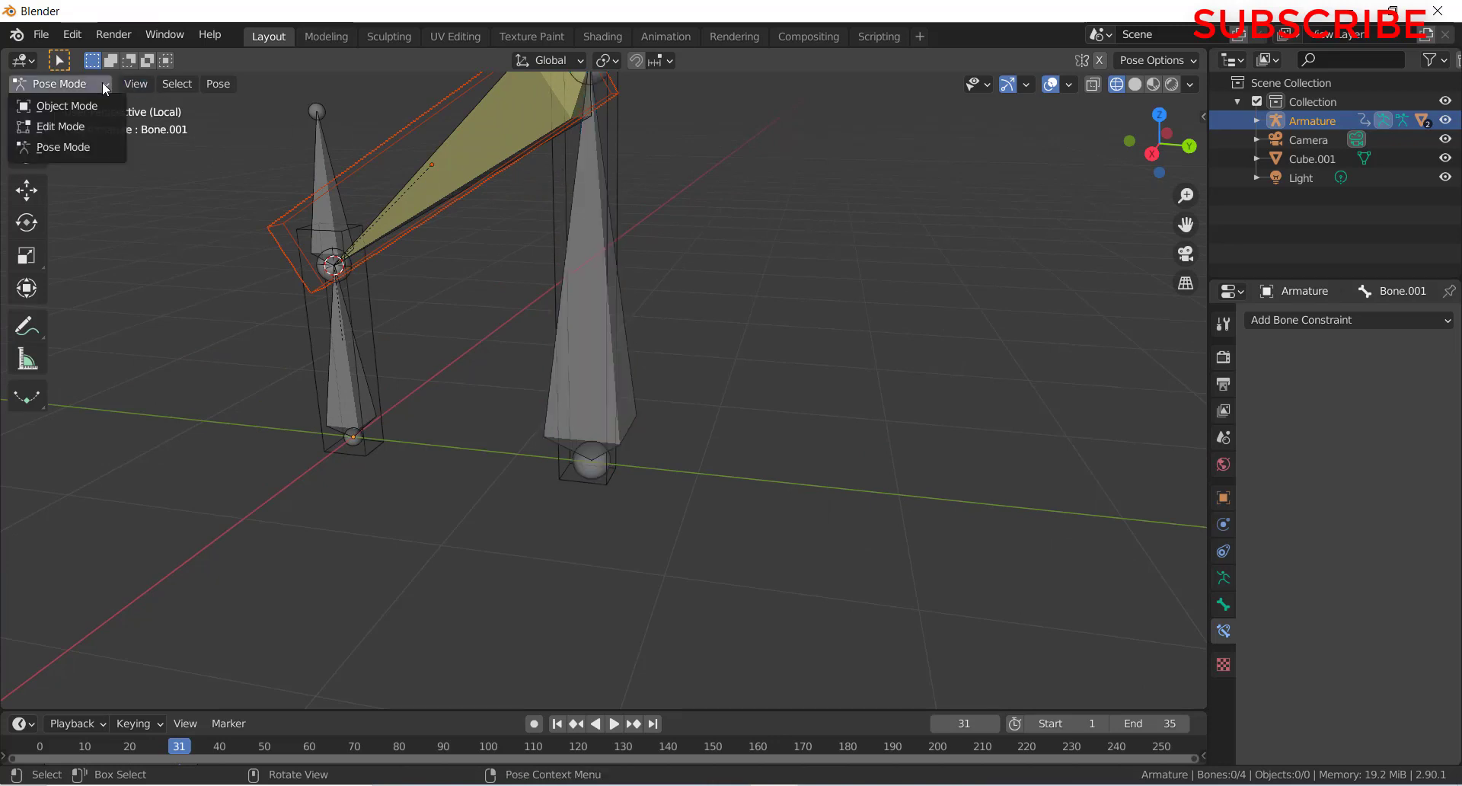
left_click(96, 102)
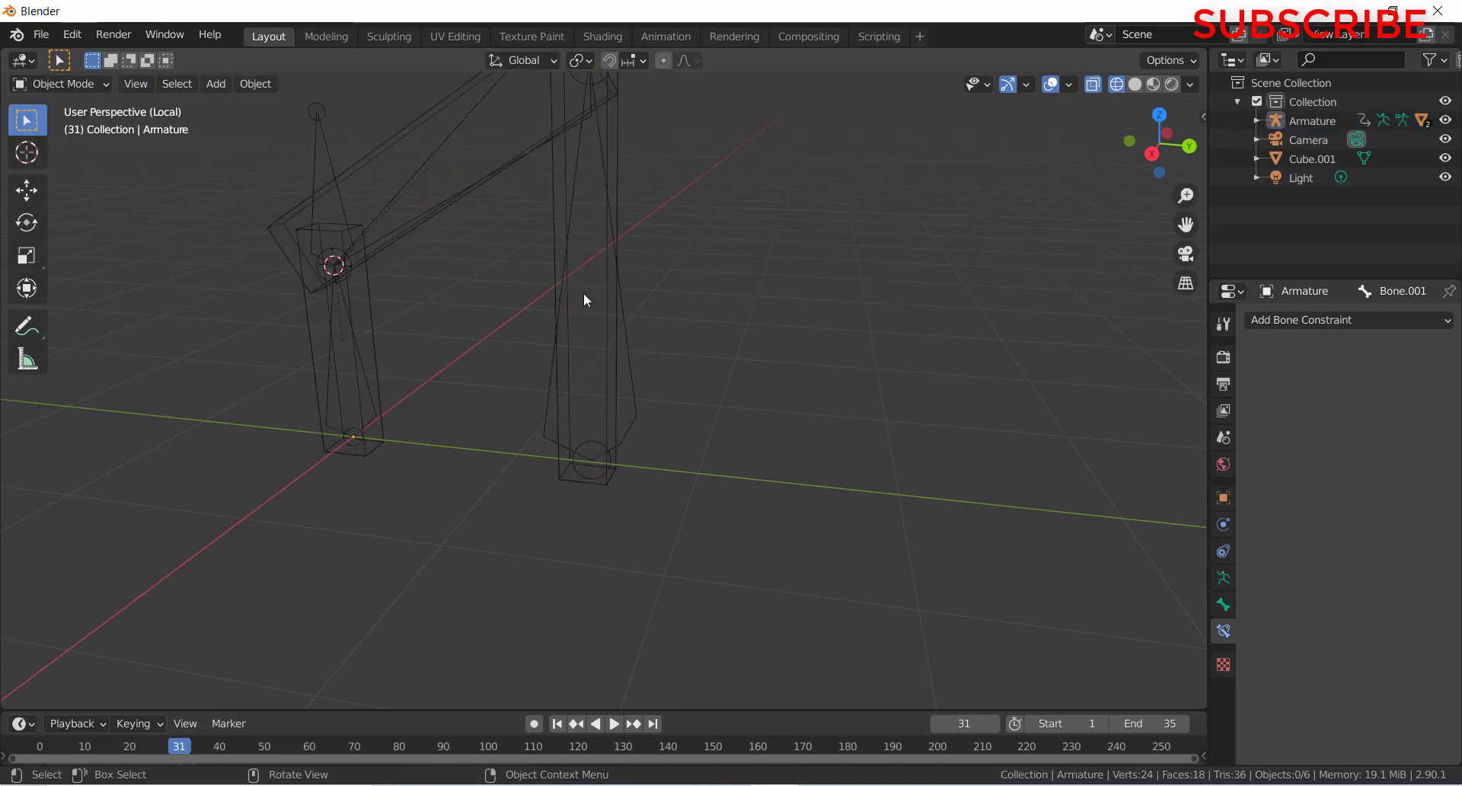
- Select Cube.001 with the armature active and parent it to Bone.001 via Ctrl+P > Bone
left_click(629, 375)
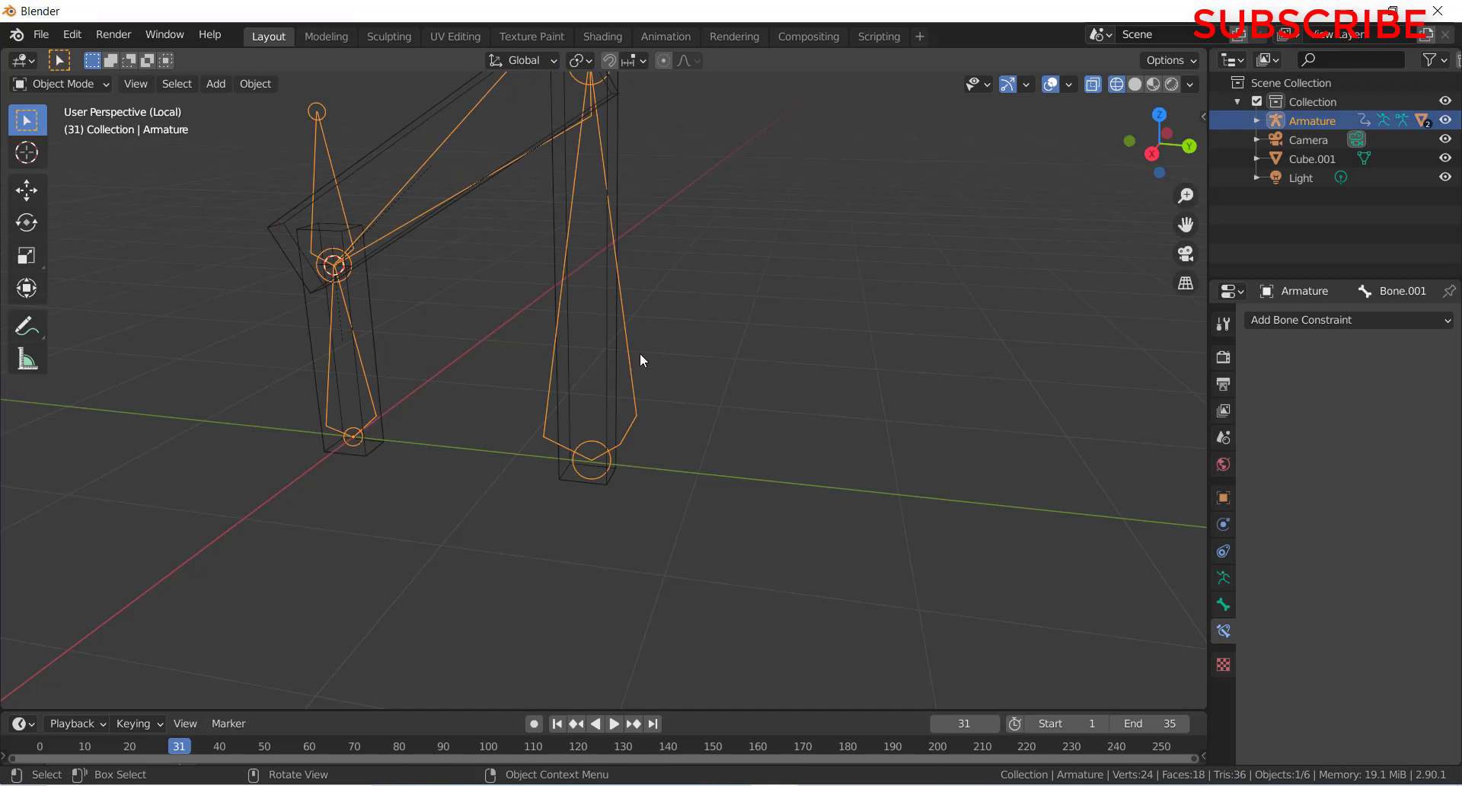
left_click(560, 186, "shift")
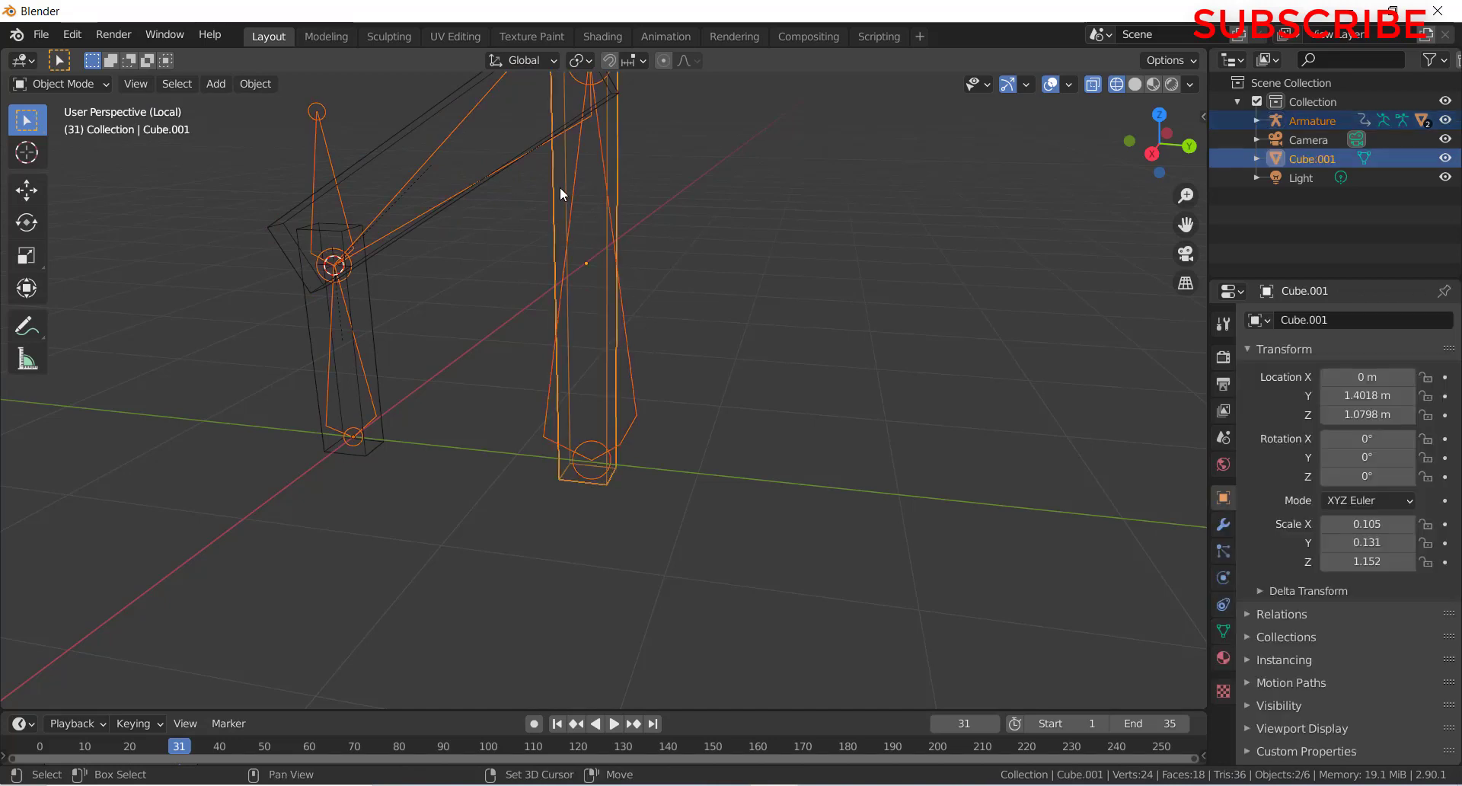
left_click(76, 86)
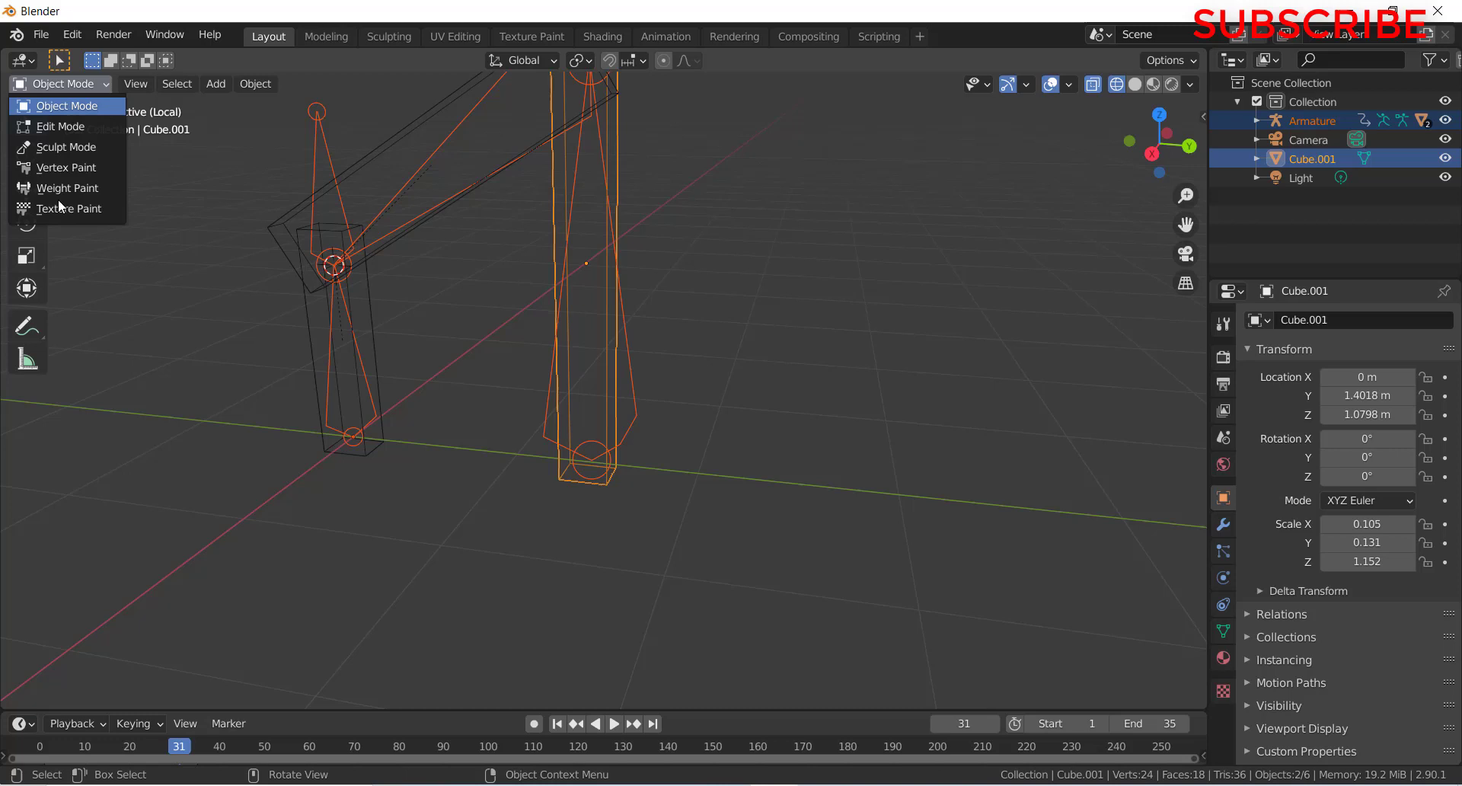
left_click(488, 270)
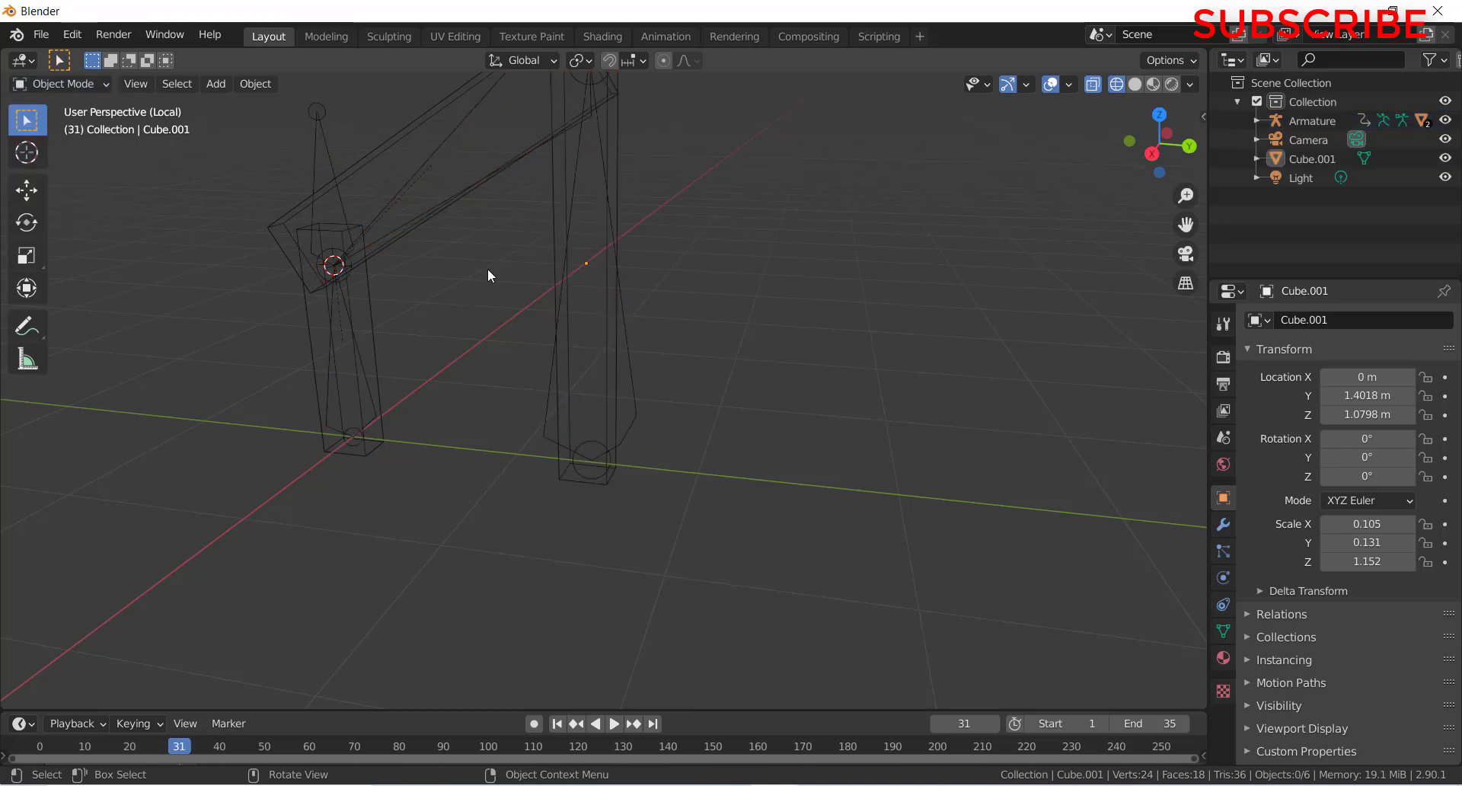
left_click(556, 181)
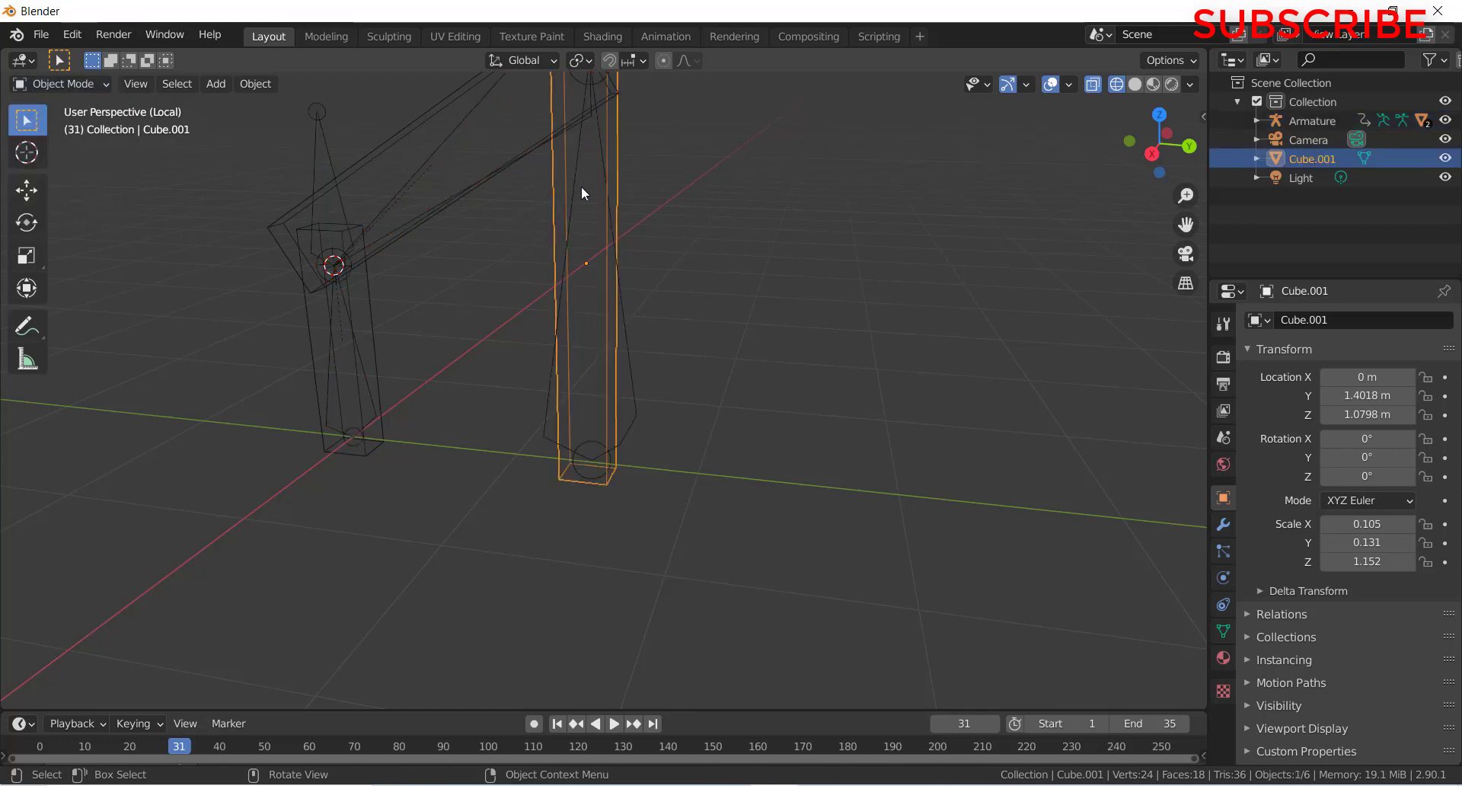
left_click(637, 404, "shift")
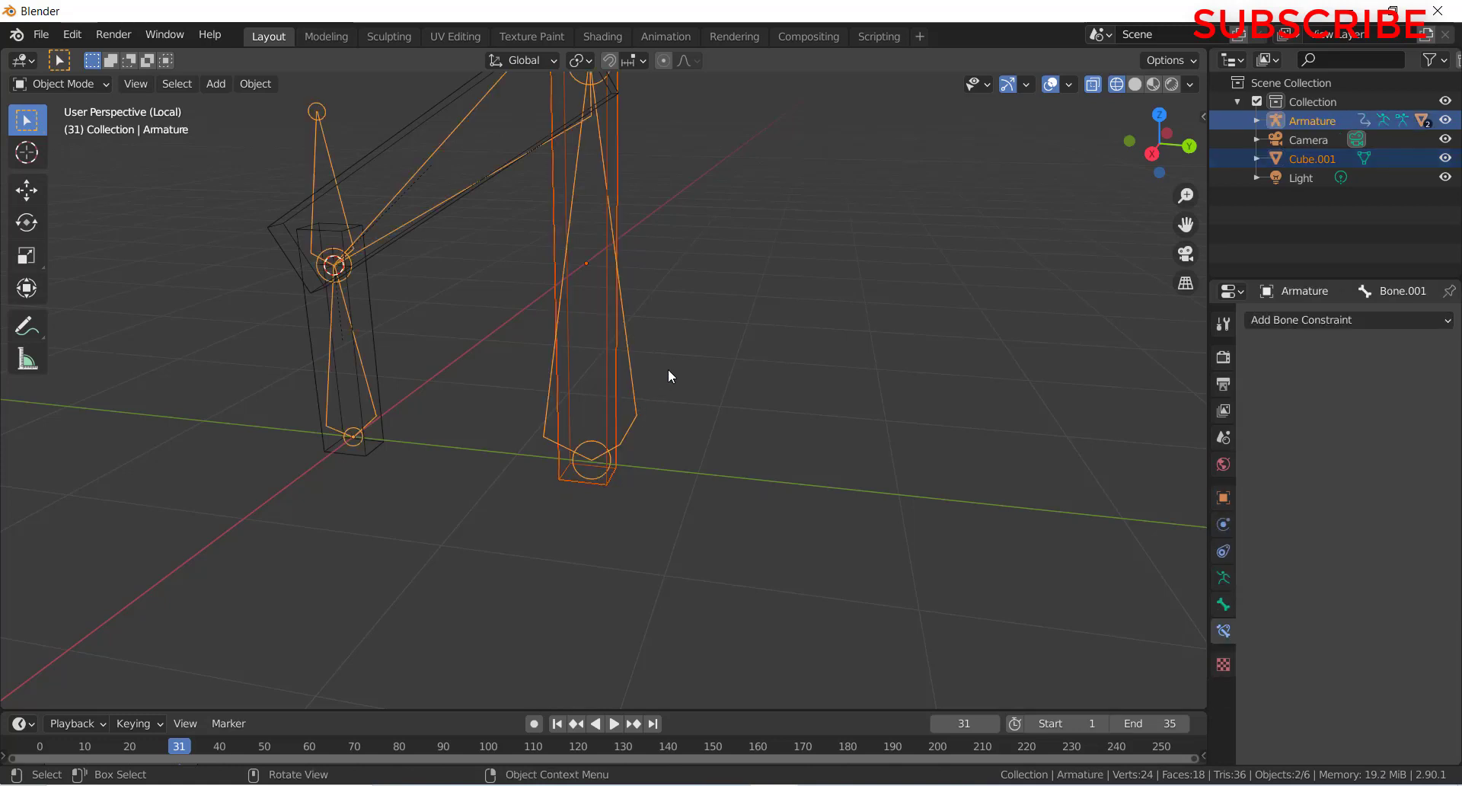
left_click(95, 84)
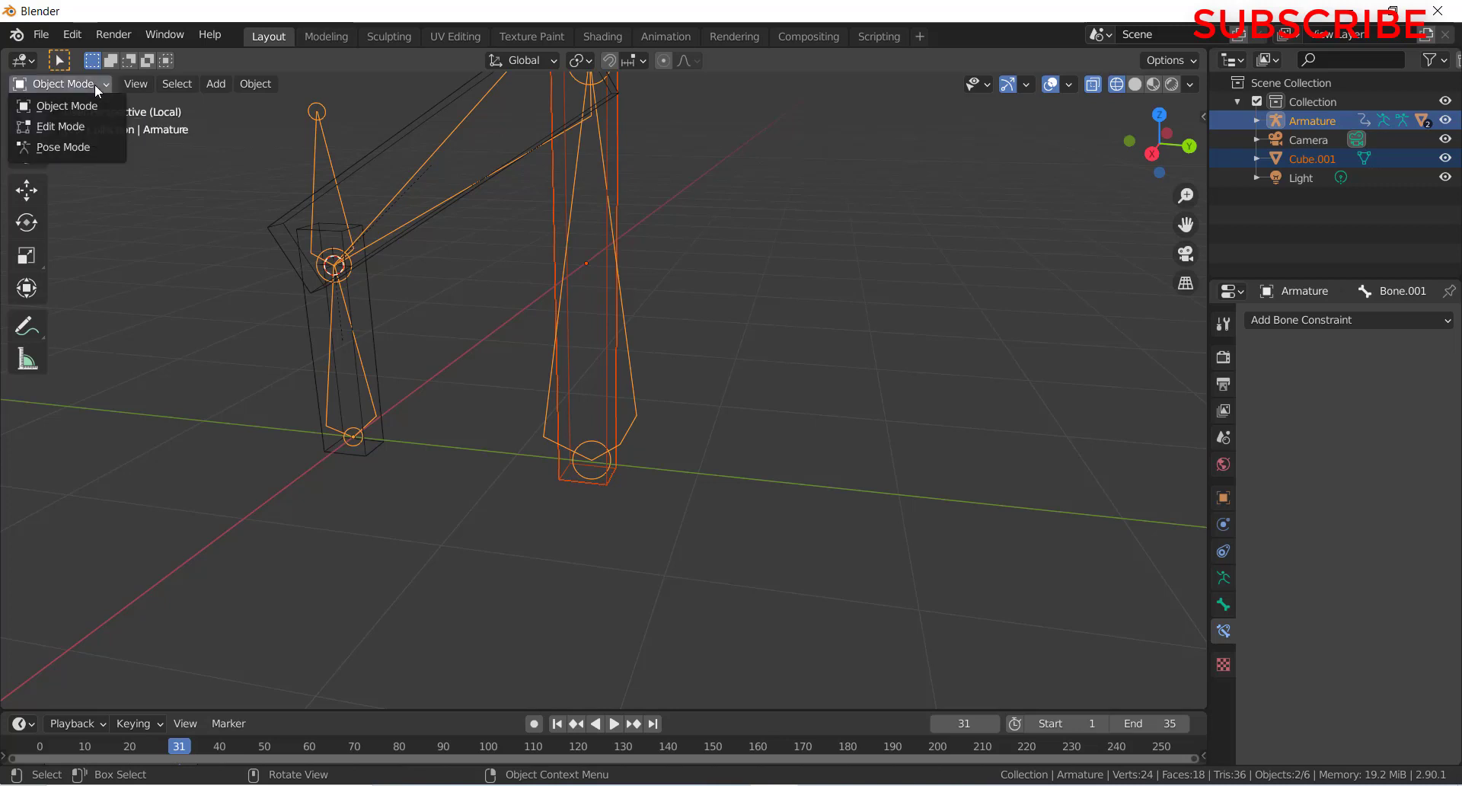
left_click(94, 145)
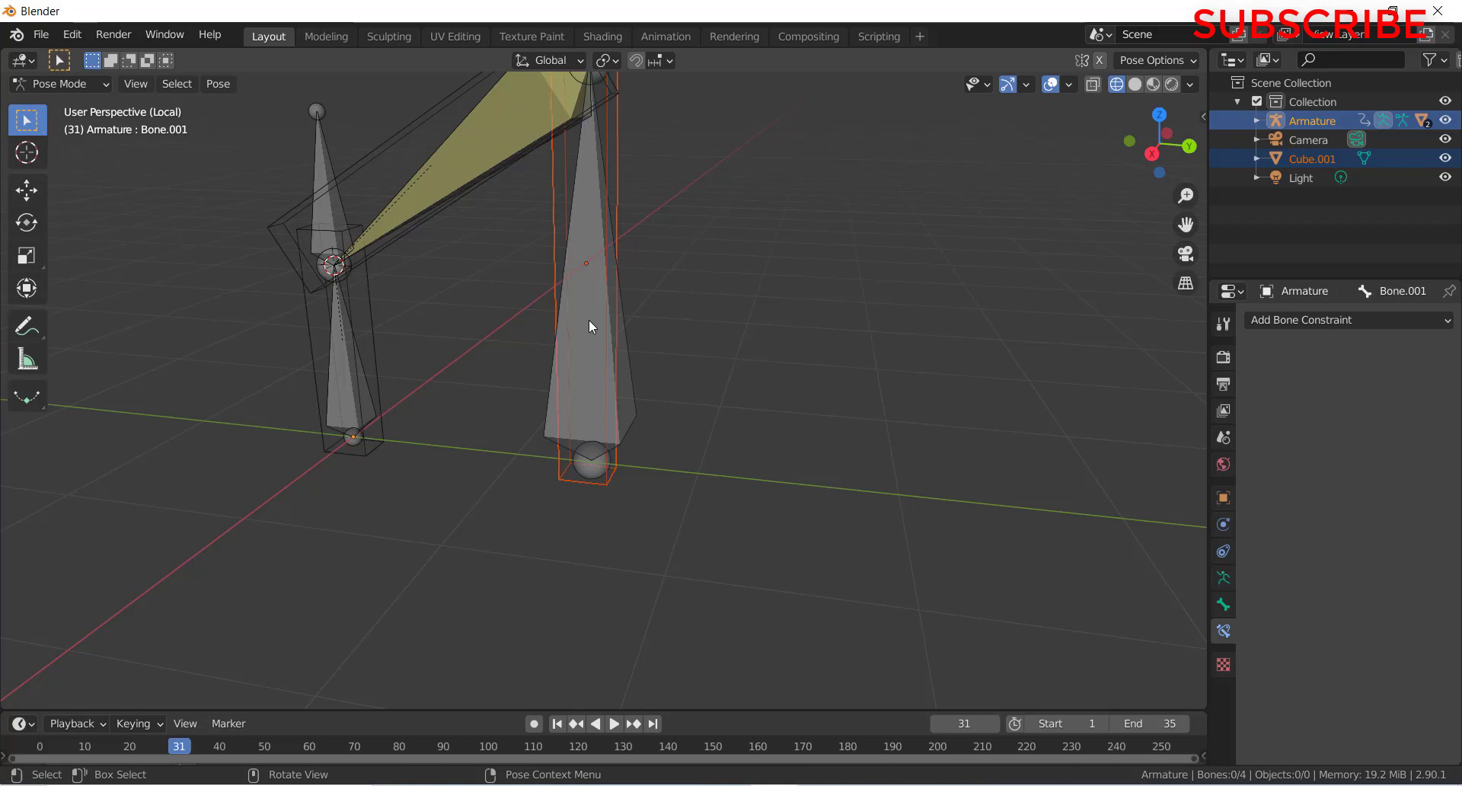
left_click(626, 391)
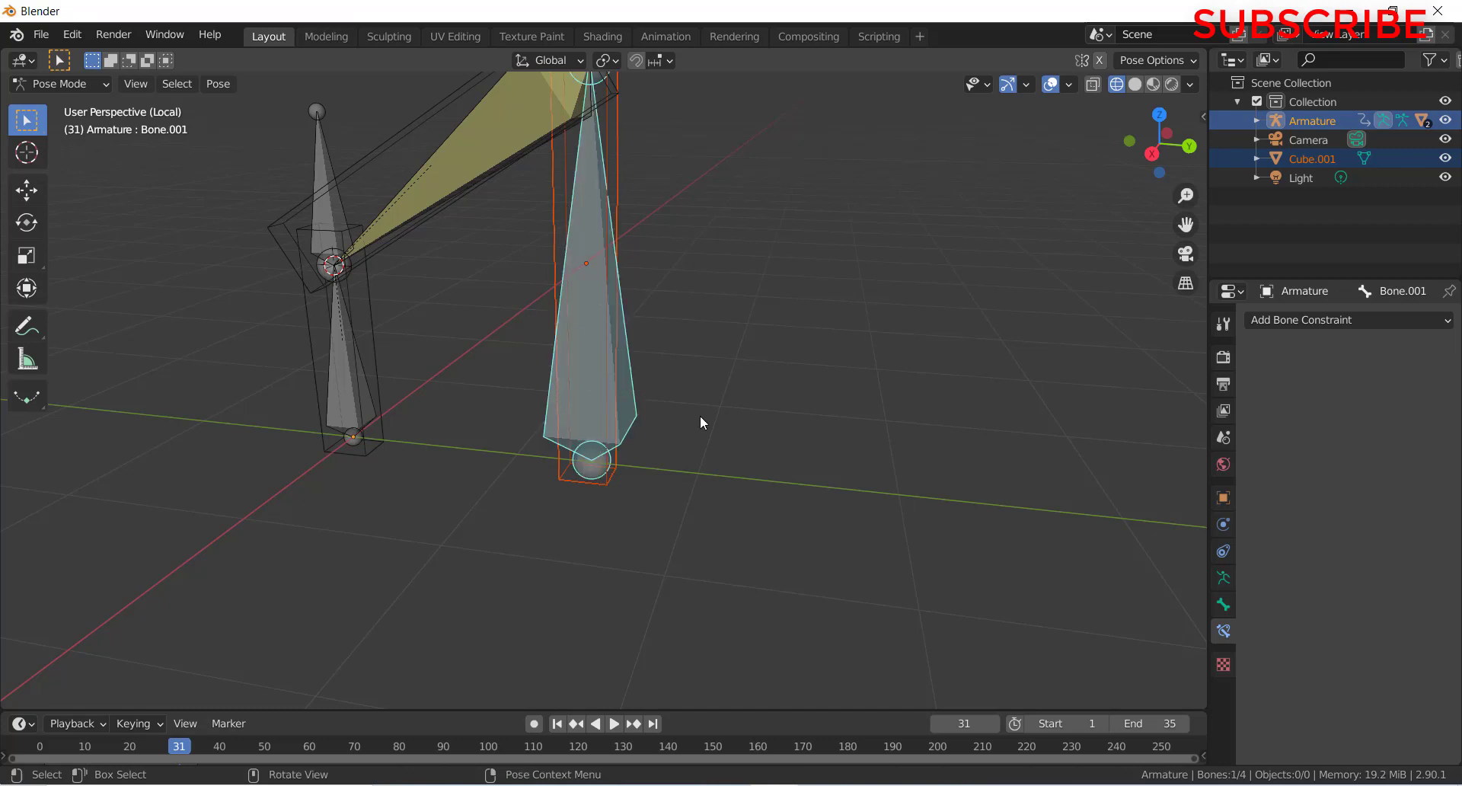
key("ctrl+p")
left_click(547, 271)
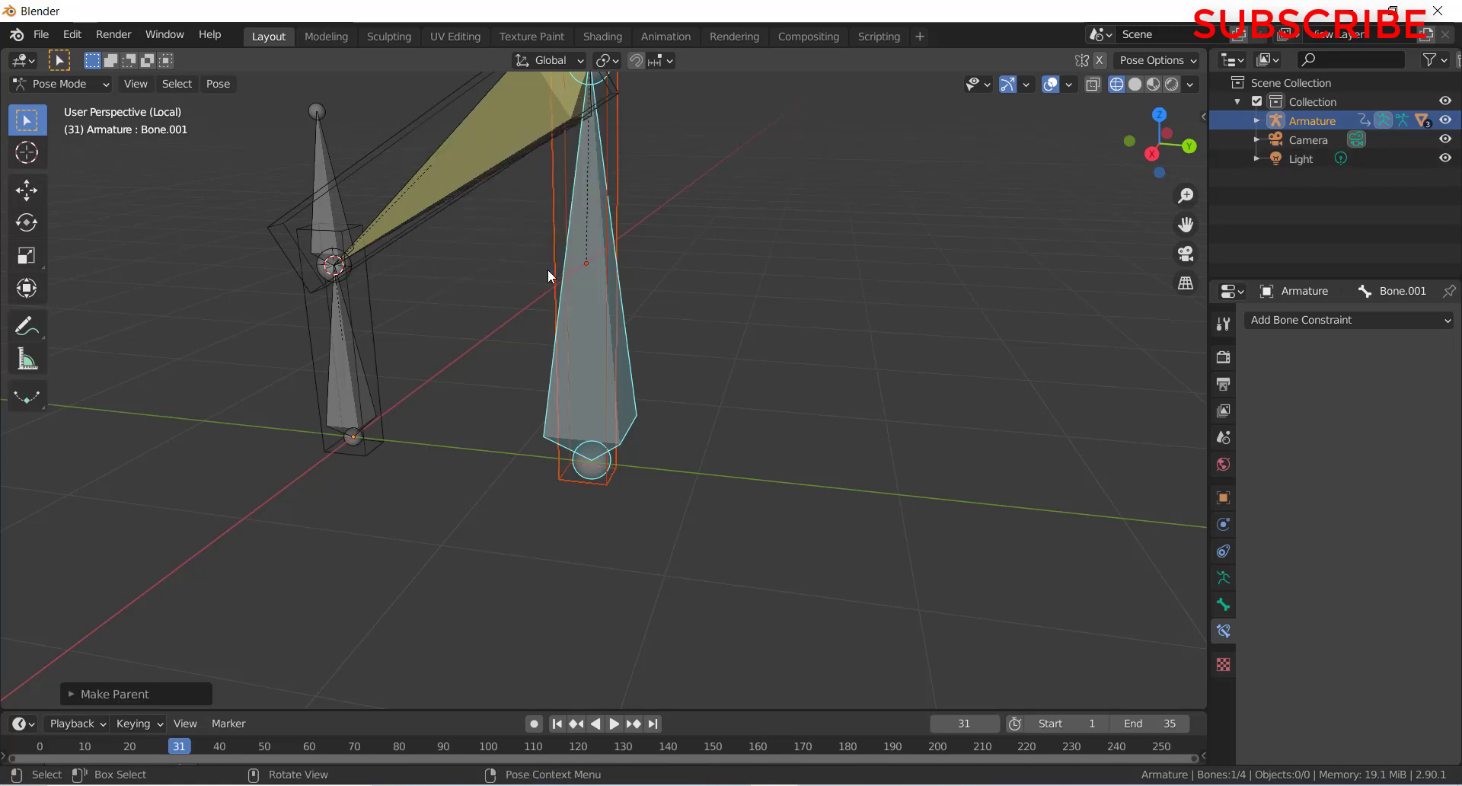
- Go to frame 1, view from the right in solid shading, select all bones, exit local view
left_click(558, 723)
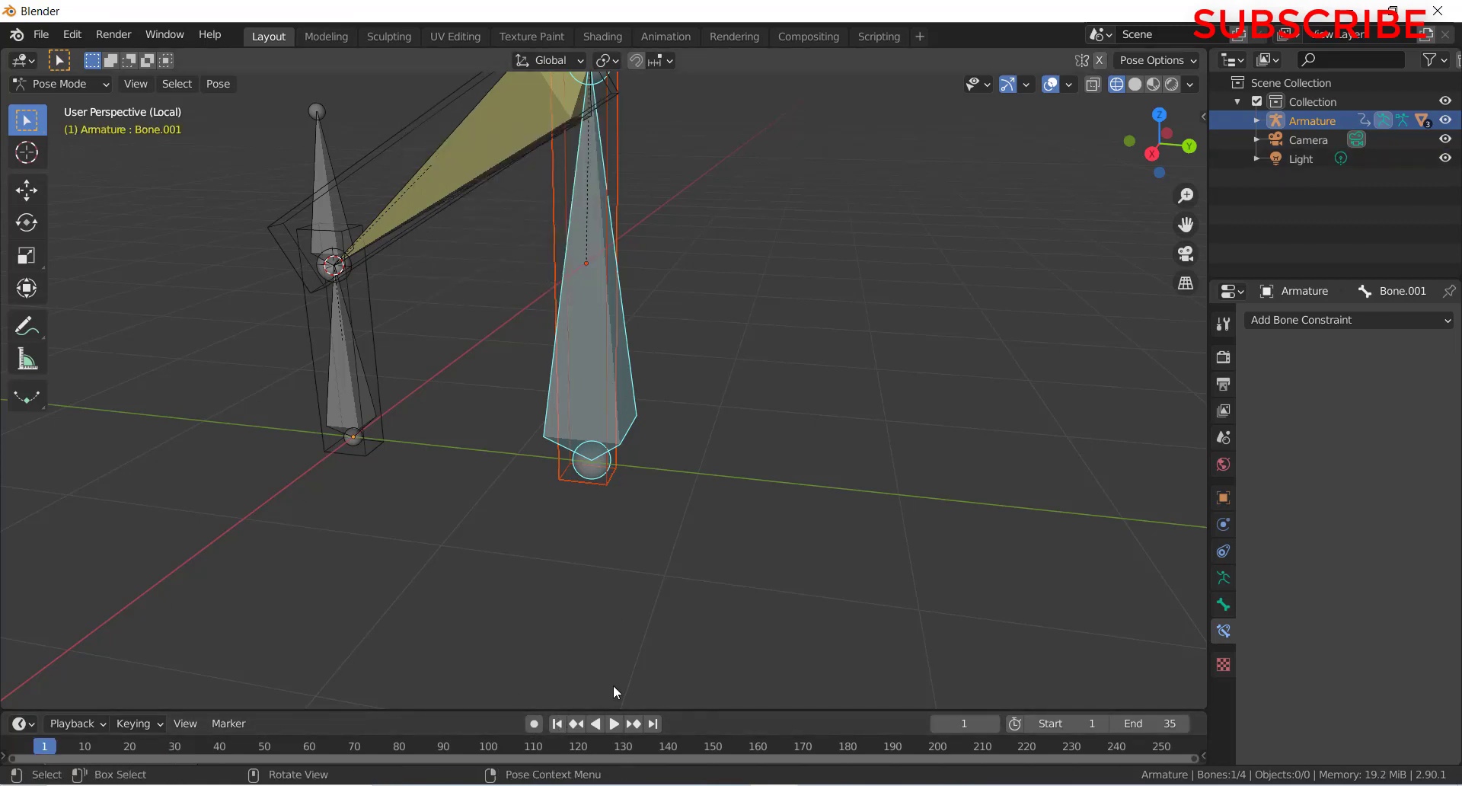
key("KP_3")
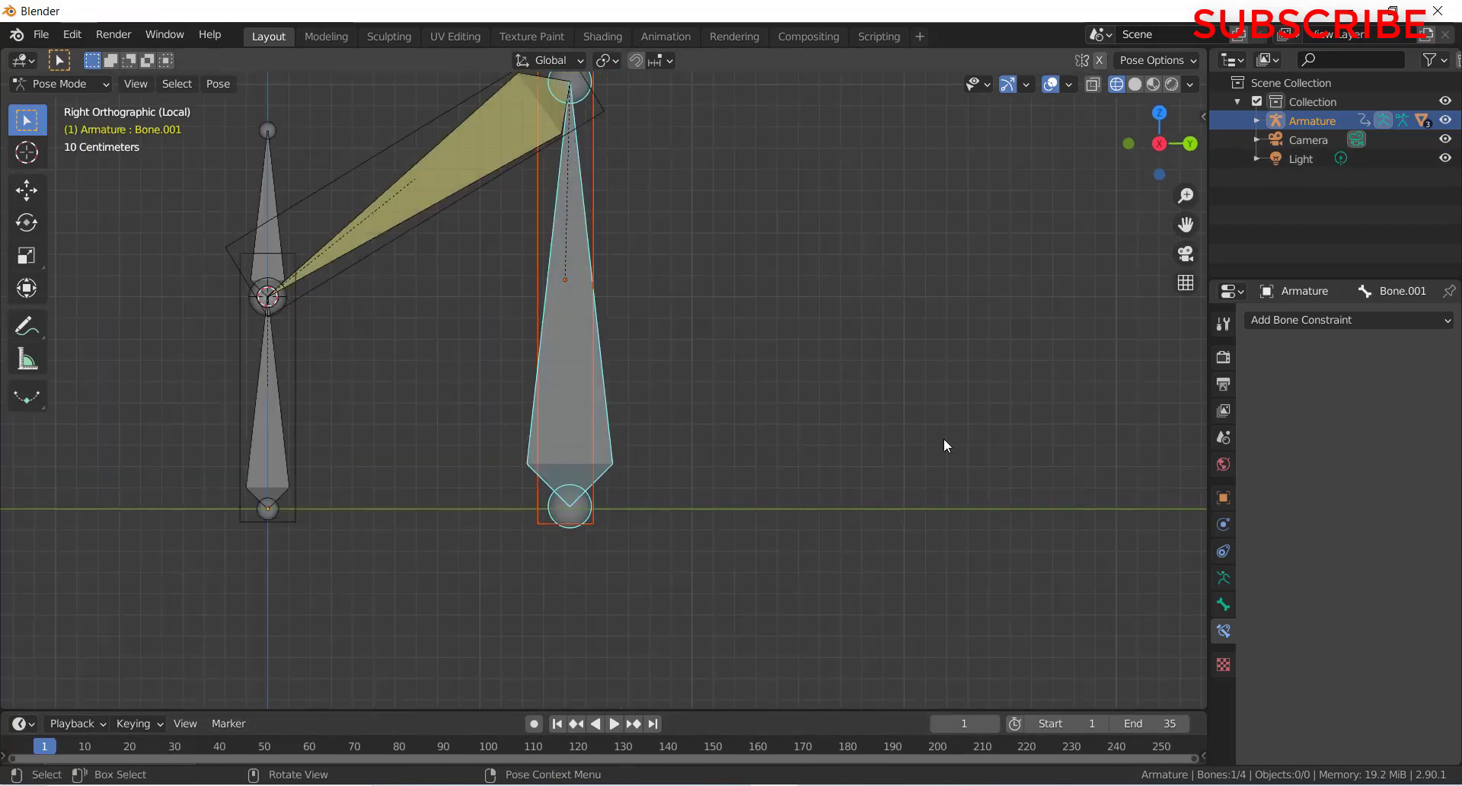
left_click(1135, 84)
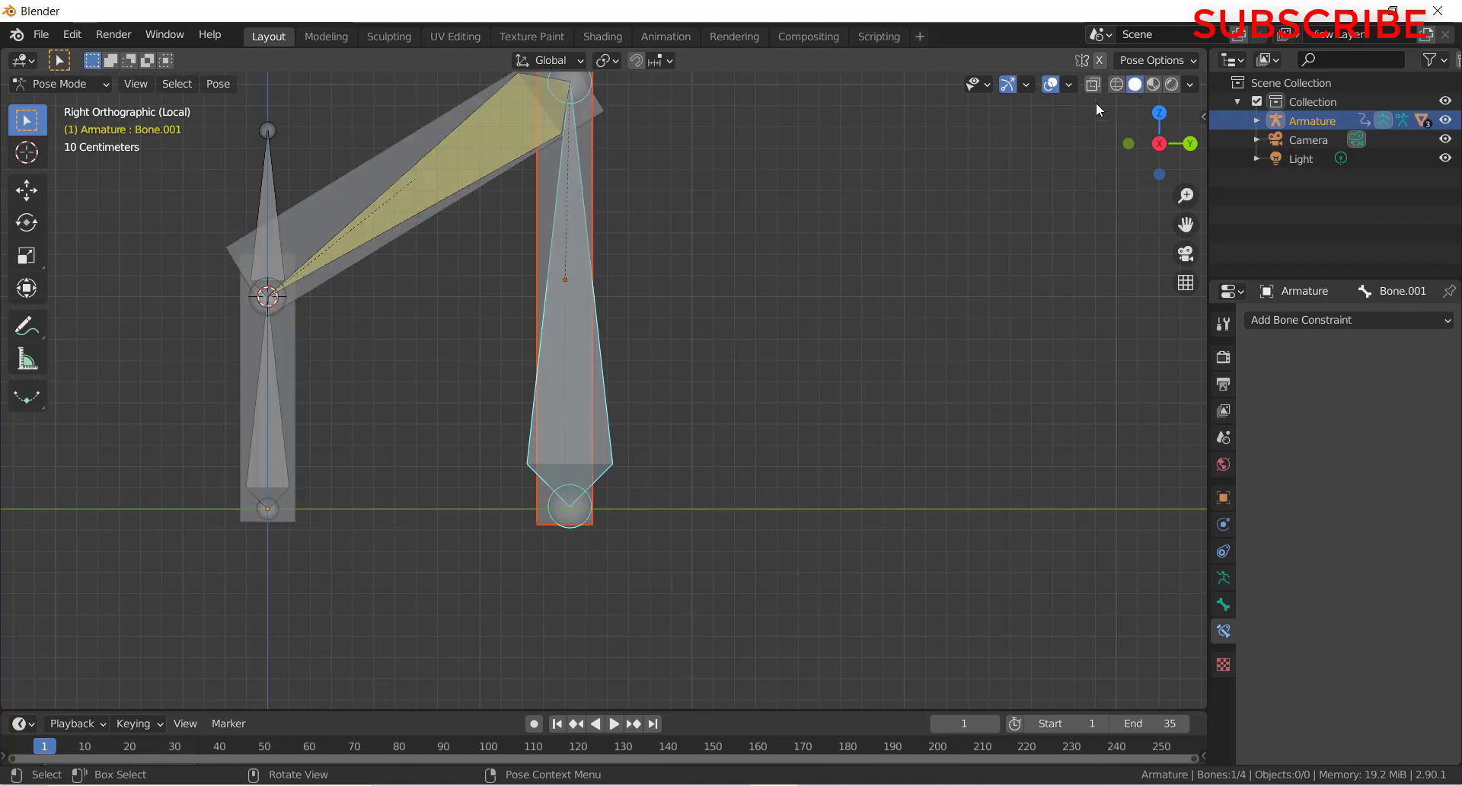
left_click_drag(235, 168, 716, 544)
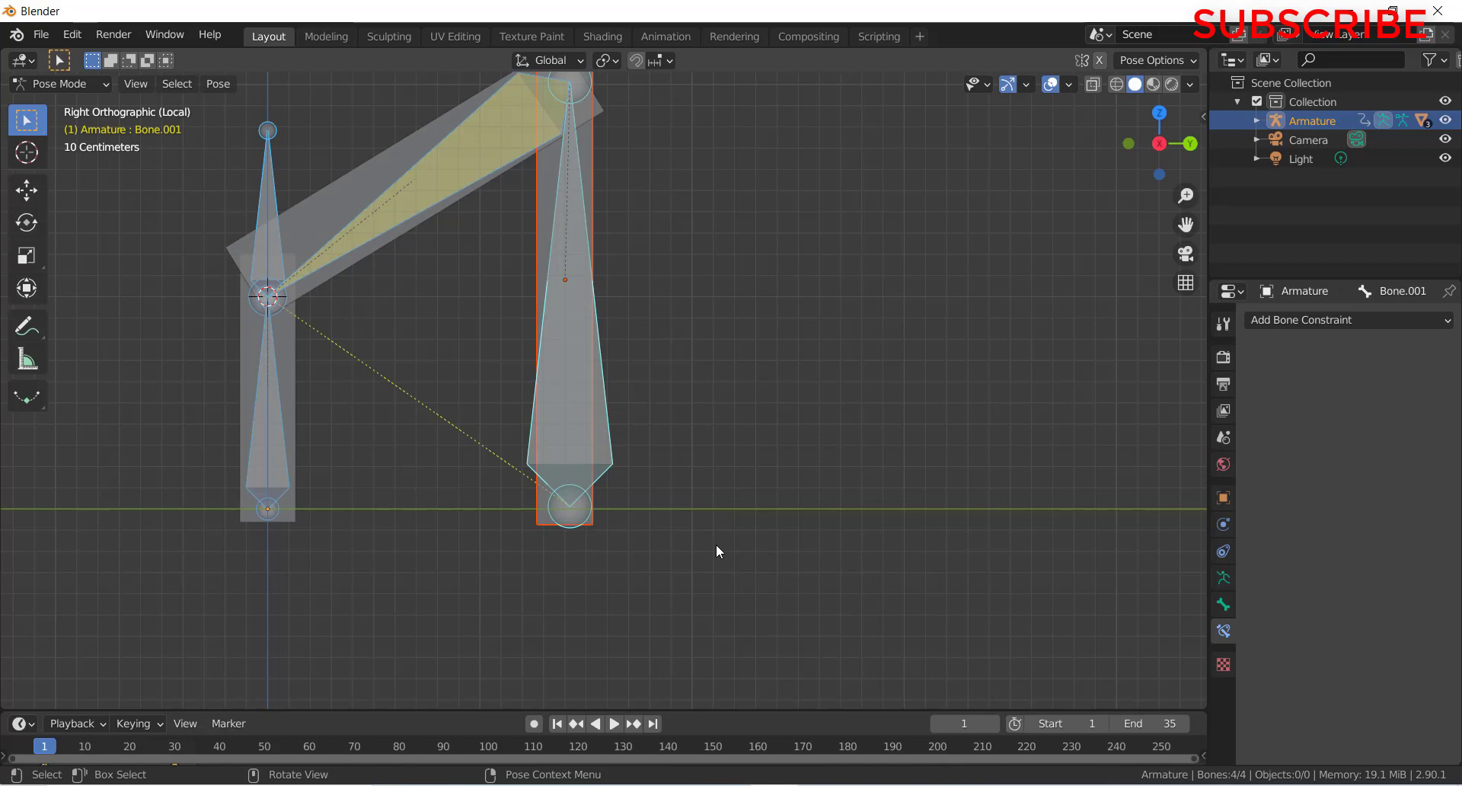
key("KP_Divide")
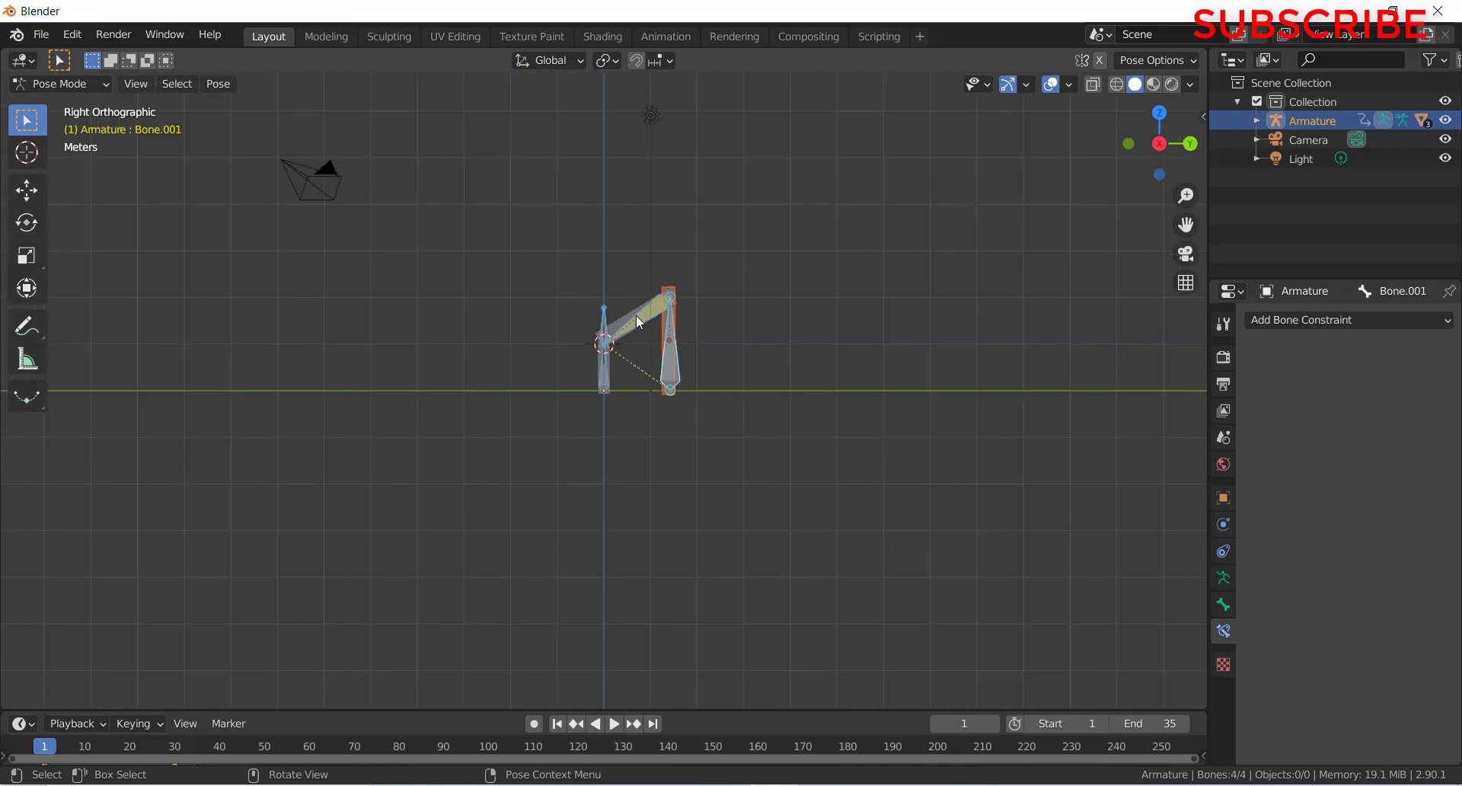
scroll(629, 340, "up", 8)
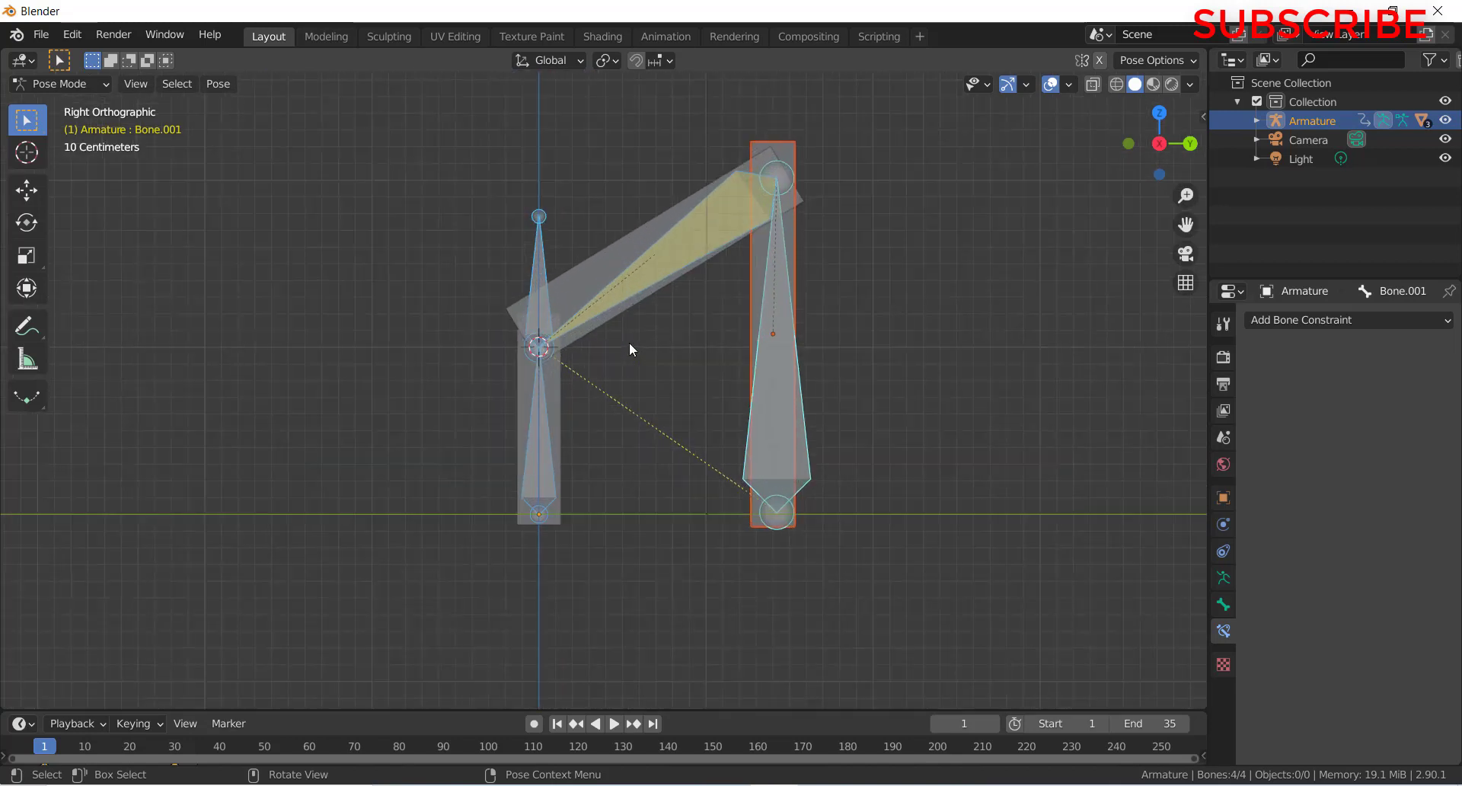
- Start playback and hide the Armature in the Outliner so only the three bars move
left_click(613, 724)
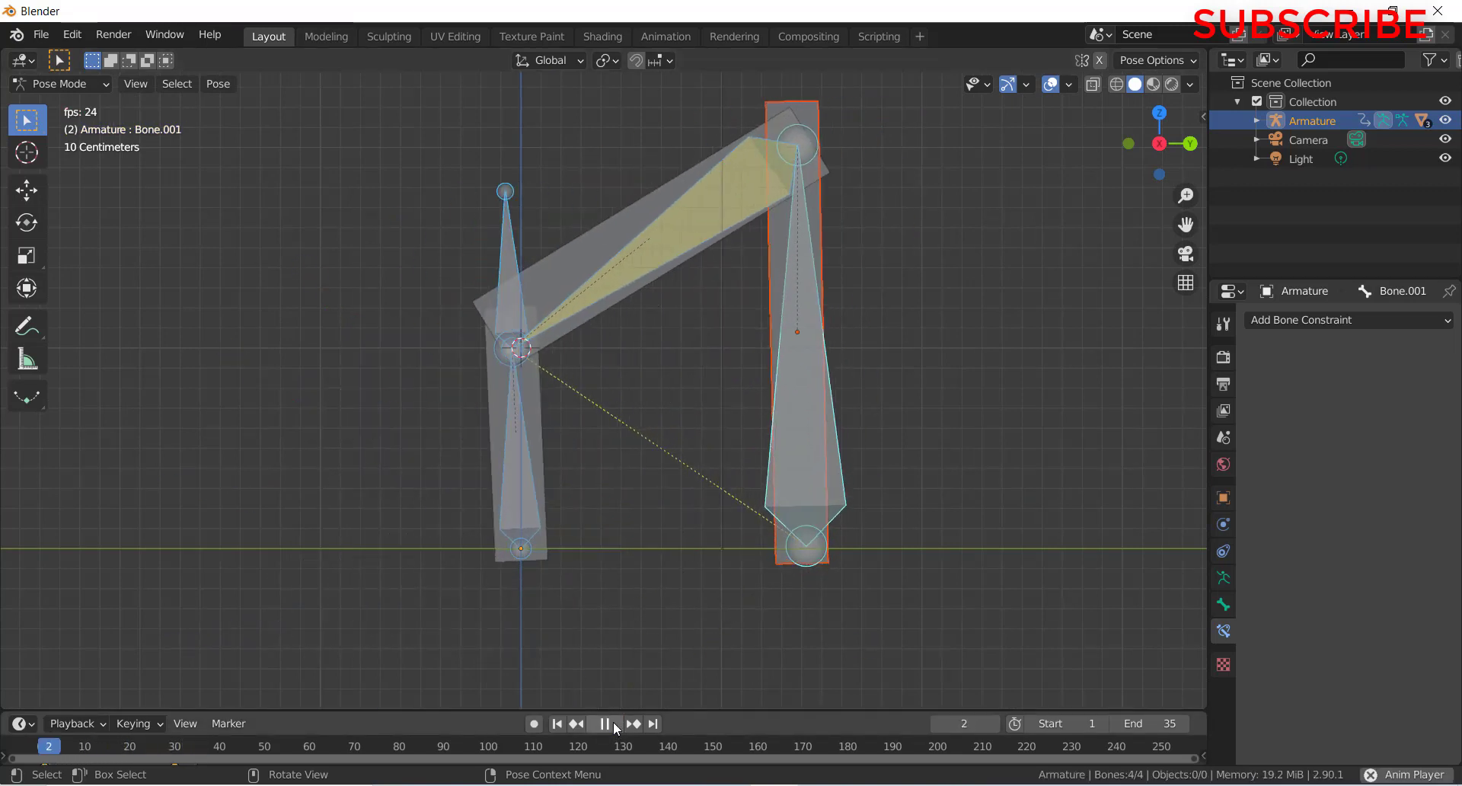
left_click(1446, 120)
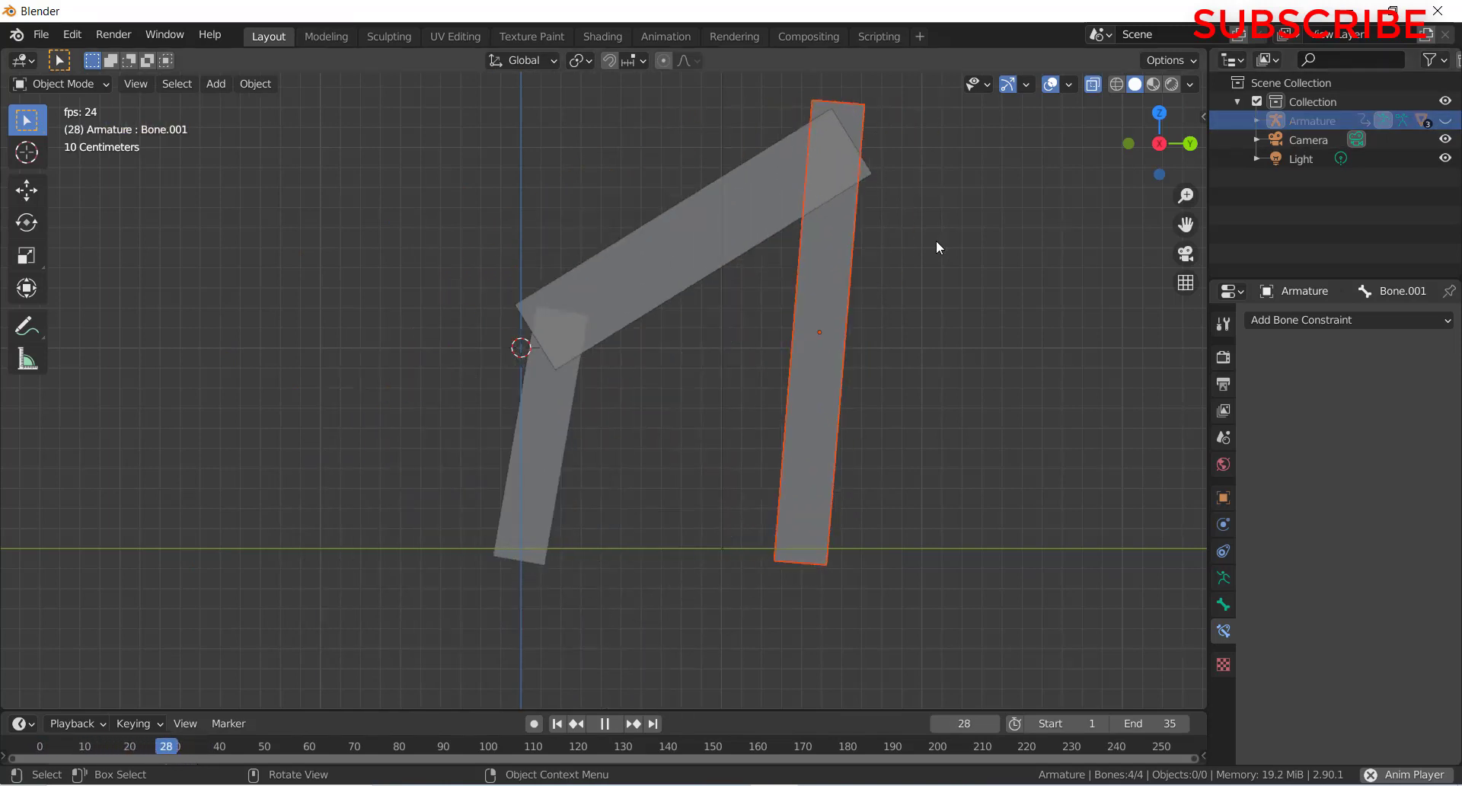